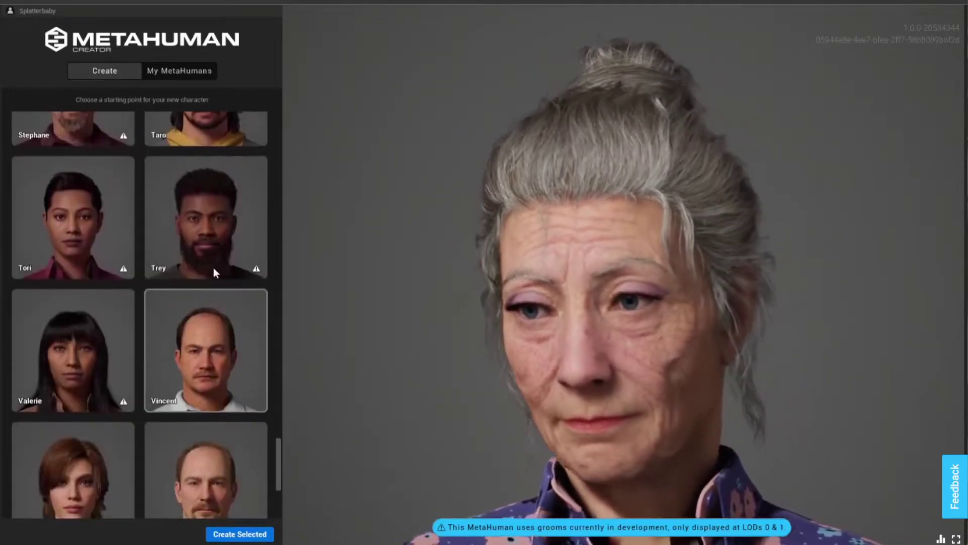
Step: Create a new MetaHuman from the Trey preset
scroll(142, 375, down, 6)
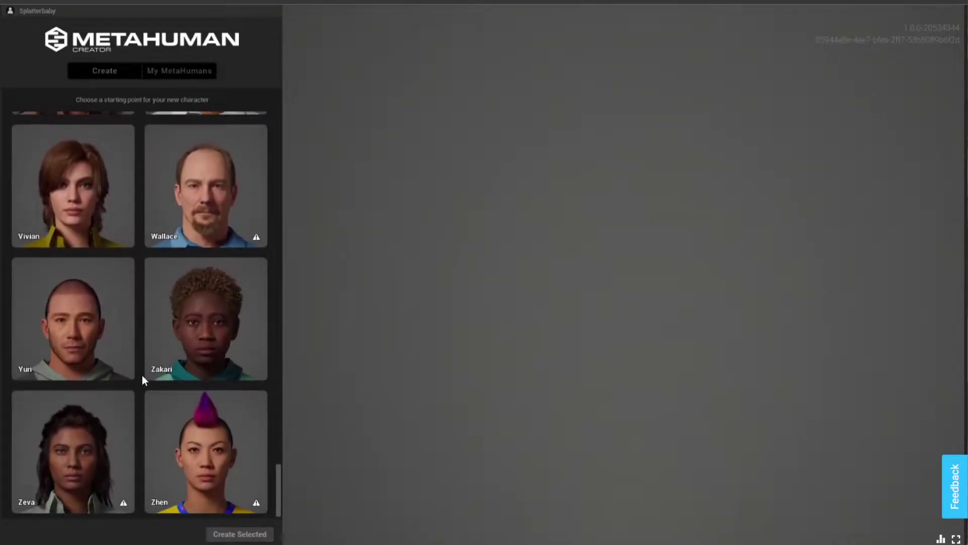
scroll(134, 327, up, 2)
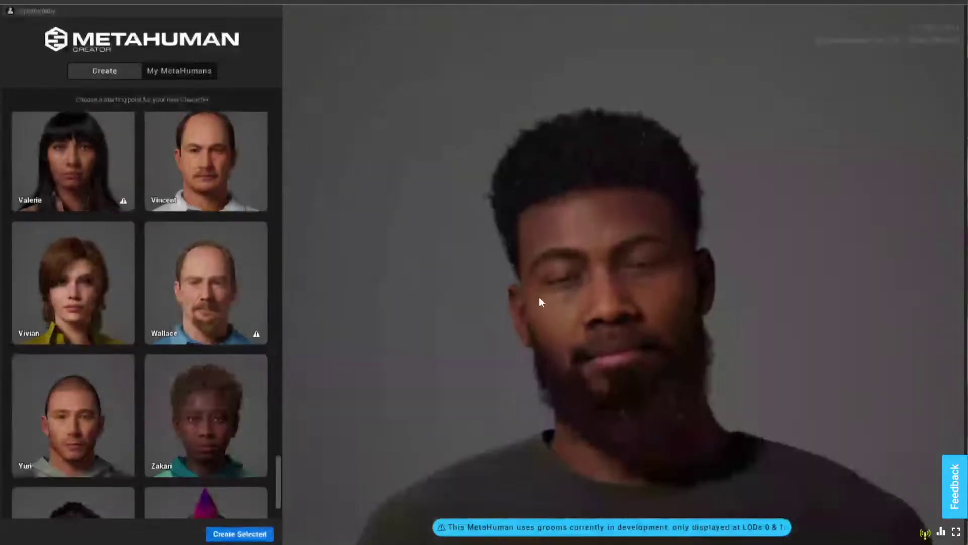
click(249, 534)
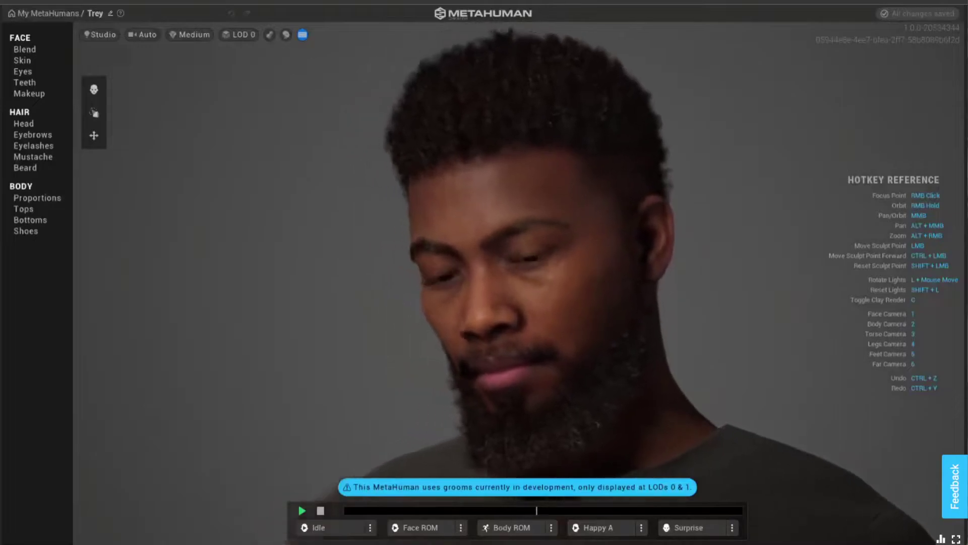
Step: Set the render quality to Epic (Ray Traced) and the lighting environment to Downtown Night
click(186, 31)
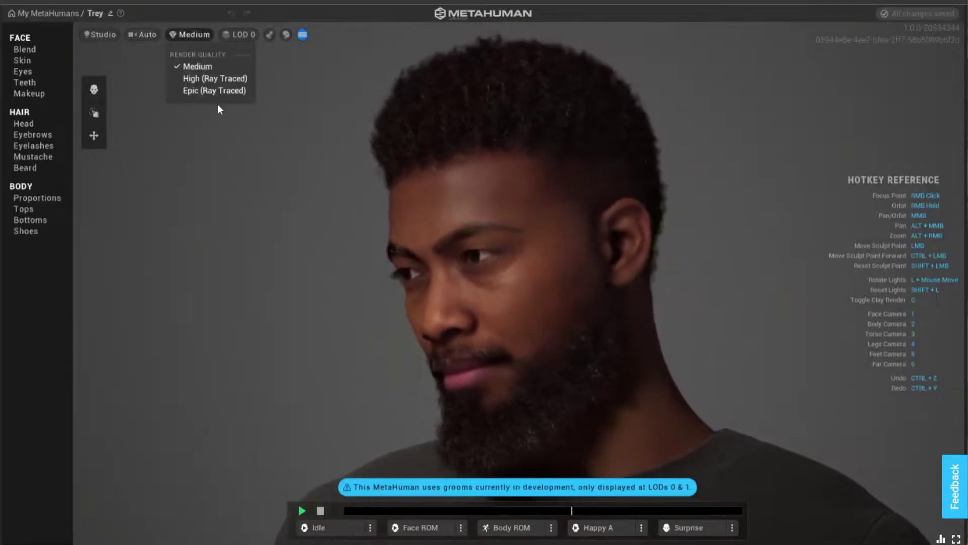
click(214, 90)
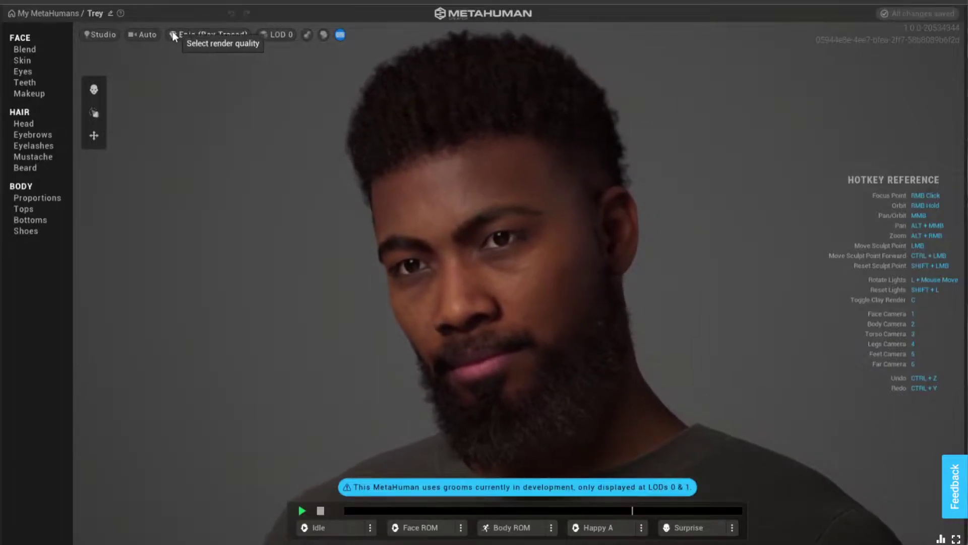
click(98, 34)
click(104, 166)
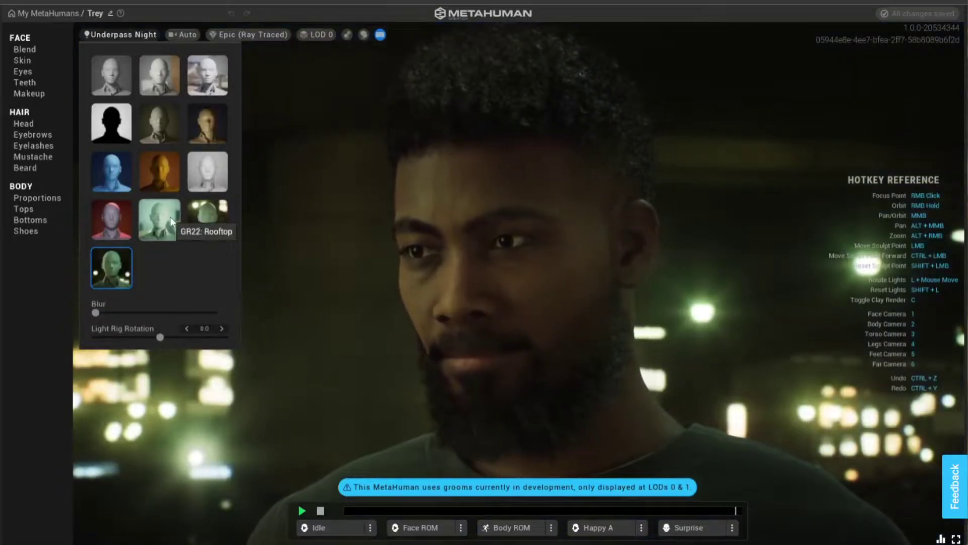
click(205, 222)
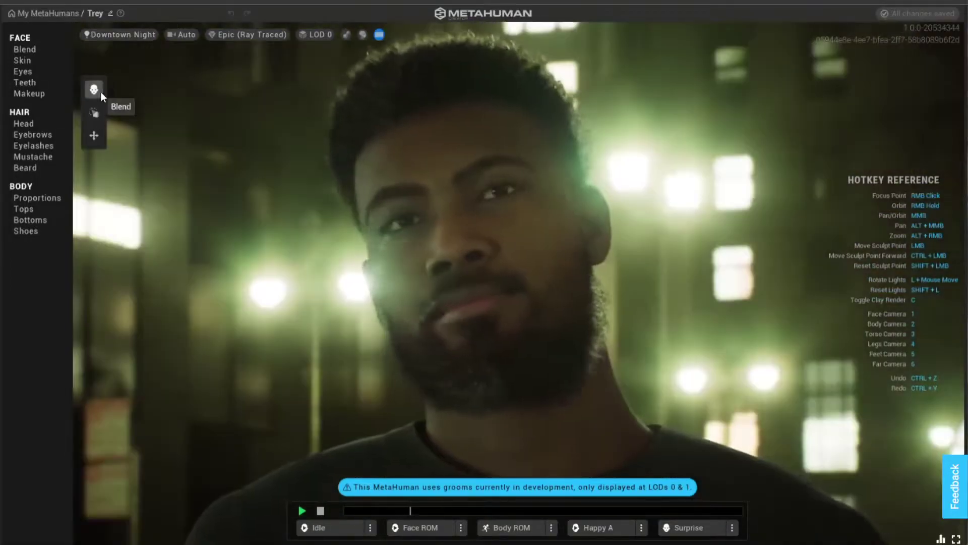
Step: Fill the three face Blend slots with a dark-haired woman, the white-bearded older man and the grey-haired man with a short beard
click(22, 51)
scroll(201, 429, down, 1)
drag(200, 440, 249, 193)
scroll(152, 467, down, 3)
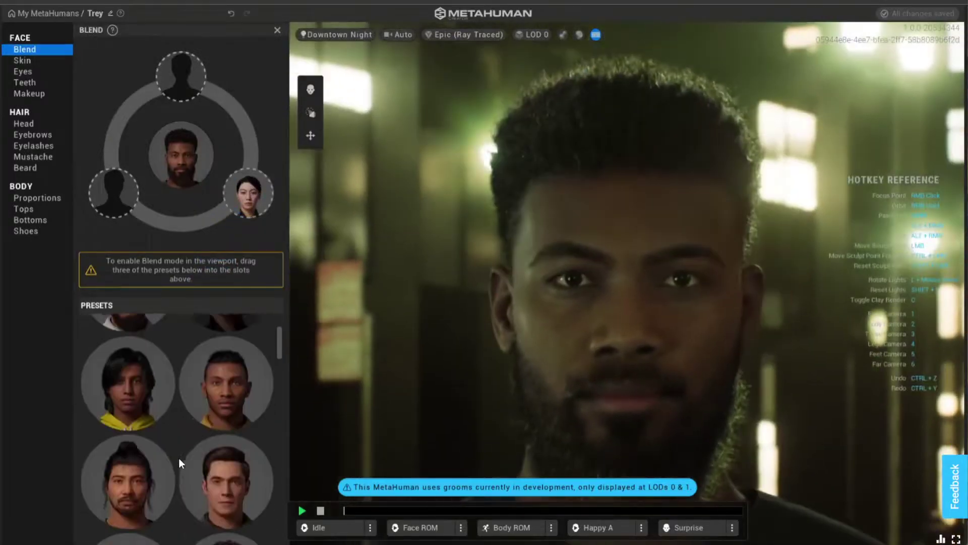
scroll(151, 454, down, 3)
drag(125, 373, 179, 74)
scroll(200, 407, down, 3)
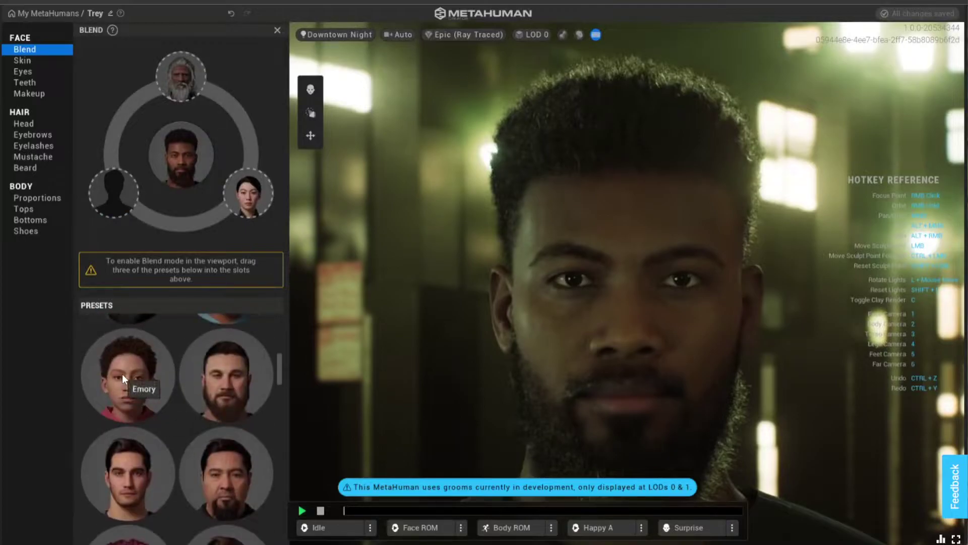
scroll(175, 432, down, 2)
scroll(177, 437, down, 5)
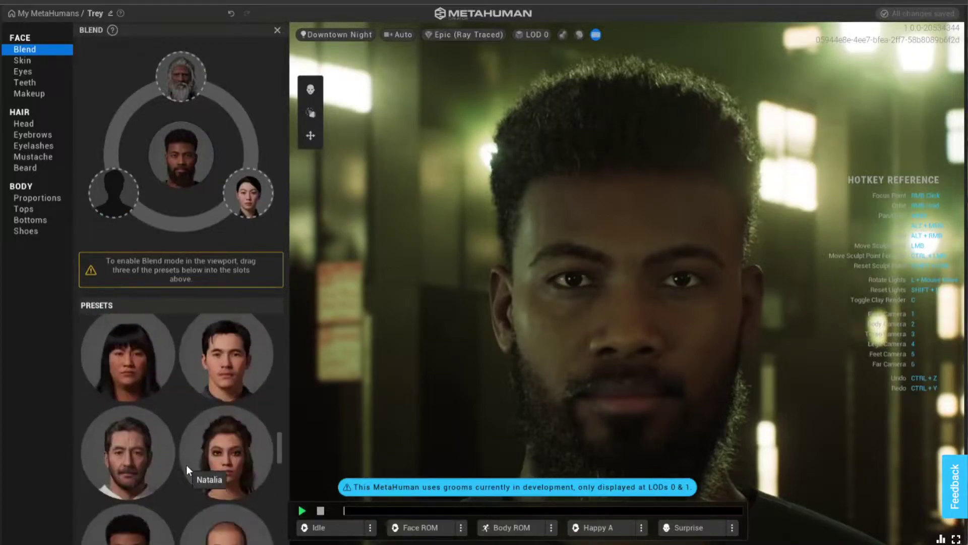
drag(146, 423, 113, 193)
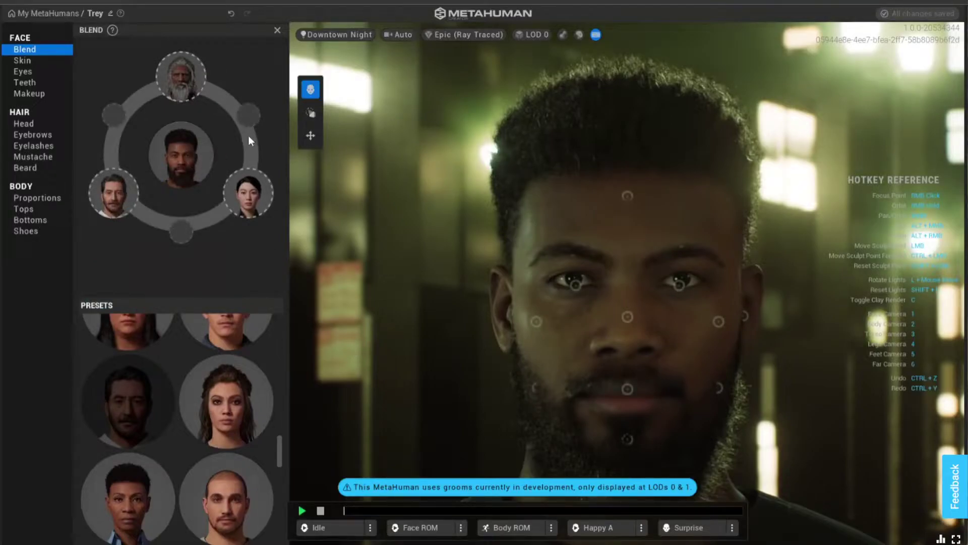
Step: Blend the eye area and the forehead between the three preset faces
drag(125, 211, 159, 242)
mouse_move(683, 285)
mouse_down()
mouse_move(913, 189)
mouse_move(883, 323)
mouse_move(494, 519)
mouse_move(337, 367)
mouse_move(426, 494)
mouse_move(361, 146)
mouse_move(651, 211)
mouse_move(446, 107)
mouse_move(373, 447)
mouse_up()
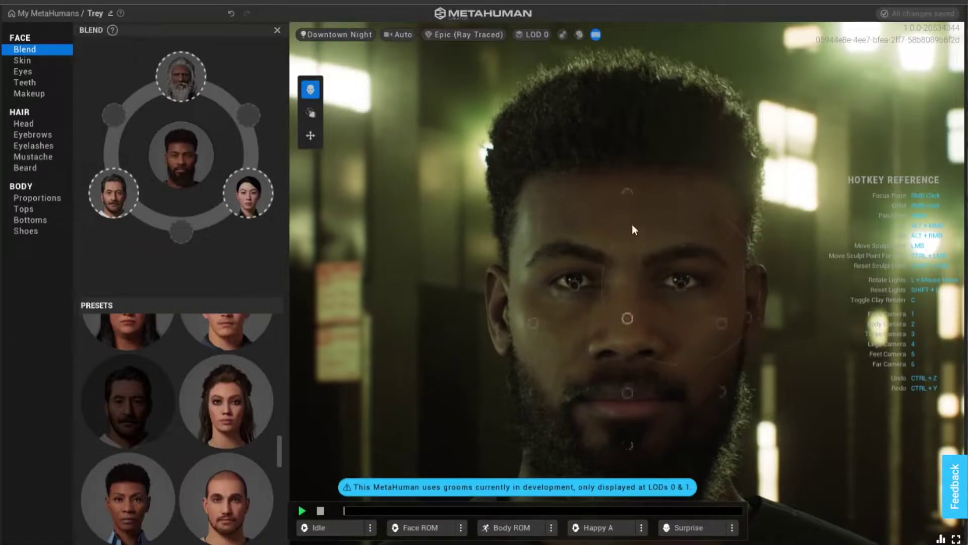
click(628, 193)
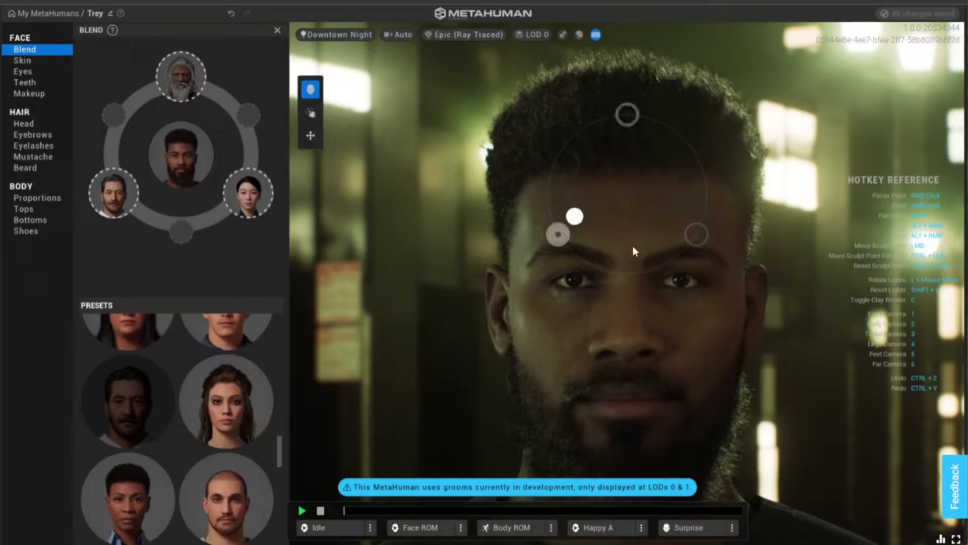
click(629, 115)
drag(666, 88, 661, 89)
Step: Blend the nose and the ears between the three preset faces
mouse_move(627, 319)
mouse_down()
mouse_move(792, 362)
mouse_move(517, 489)
mouse_up()
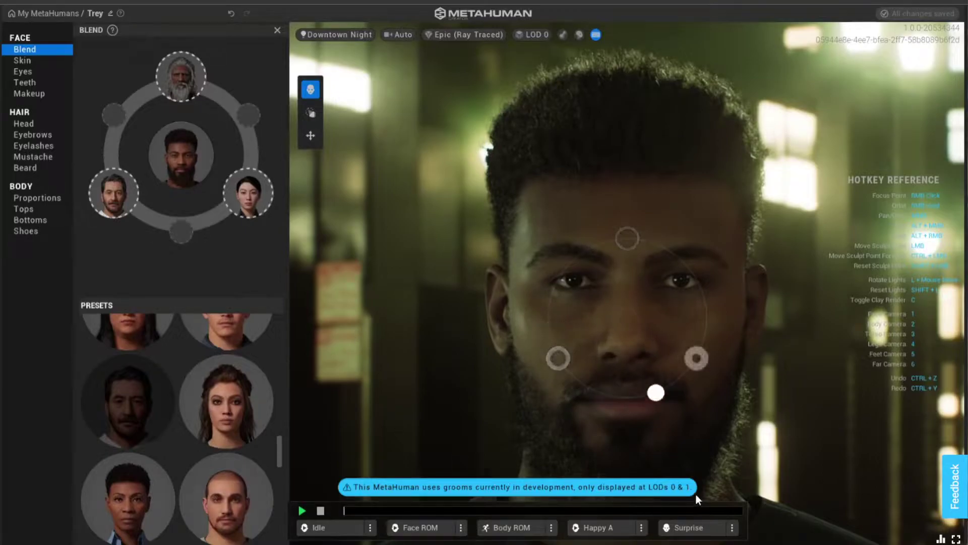
click(748, 319)
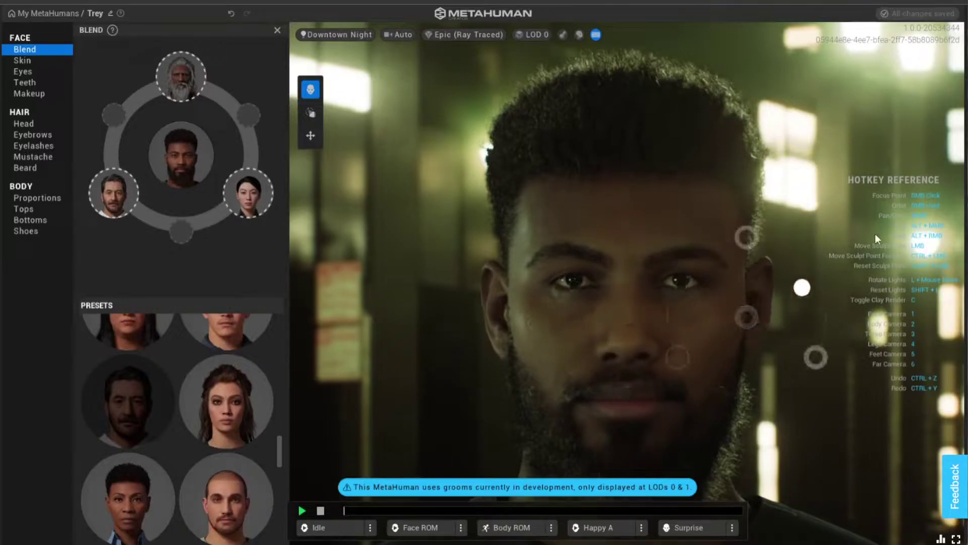
drag(707, 374, 701, 375)
Step: Blend the jaw and the mouth between the three preset faces
middle_drag(675, 324, 666, 268)
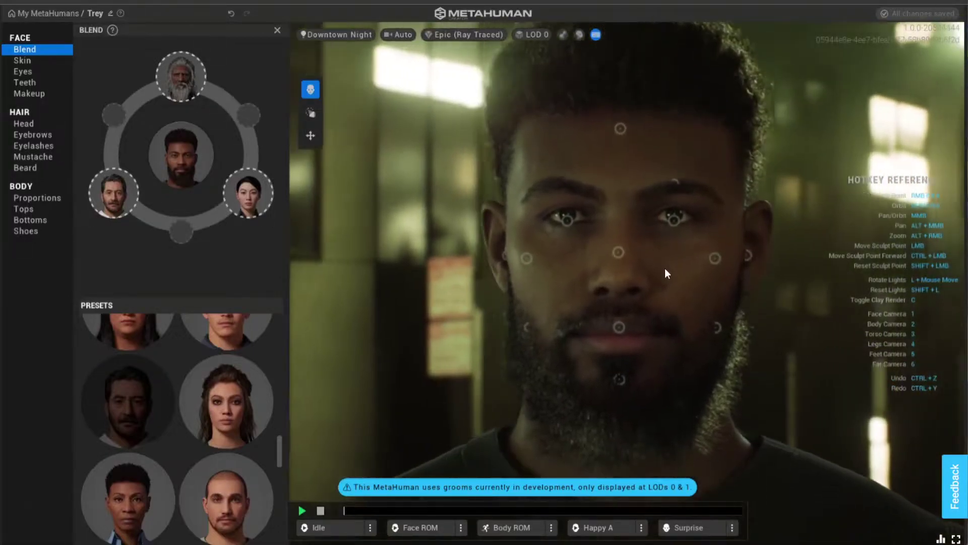
click(718, 326)
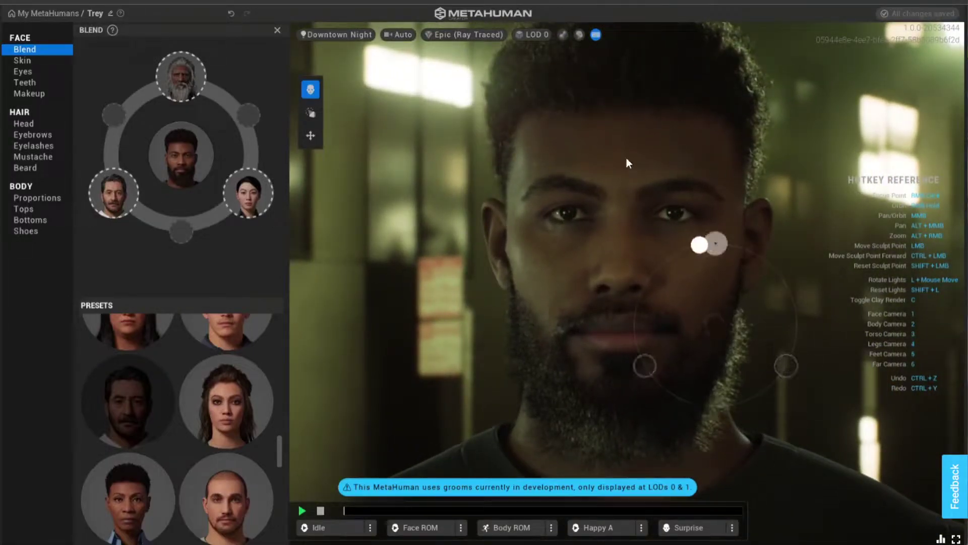
click(619, 325)
mouse_move(711, 260)
mouse_down()
mouse_move(631, 429)
mouse_move(536, 388)
mouse_move(657, 436)
mouse_move(744, 380)
mouse_move(726, 160)
mouse_move(774, 192)
mouse_move(864, 382)
mouse_move(669, 486)
mouse_up()
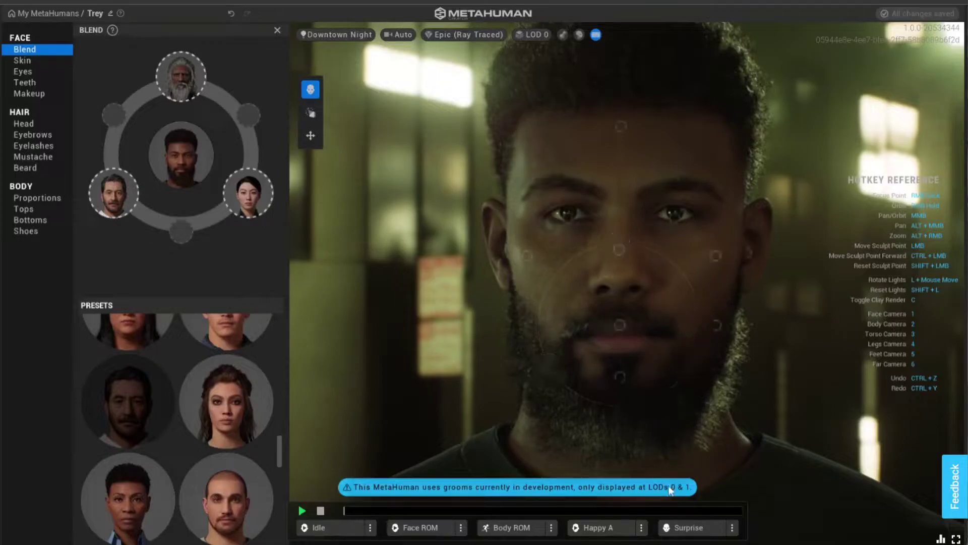
Step: Blend the cheeks and the eyebrows between the preset faces, checking the head in profile
mouse_move(533, 262)
mouse_down()
mouse_move(595, 322)
mouse_move(406, 341)
mouse_move(411, 174)
mouse_move(414, 359)
mouse_move(438, 403)
mouse_move(301, 371)
mouse_move(473, 350)
mouse_up()
mouse_move(742, 322)
right_down()
mouse_move(662, 298)
mouse_move(721, 313)
right_up()
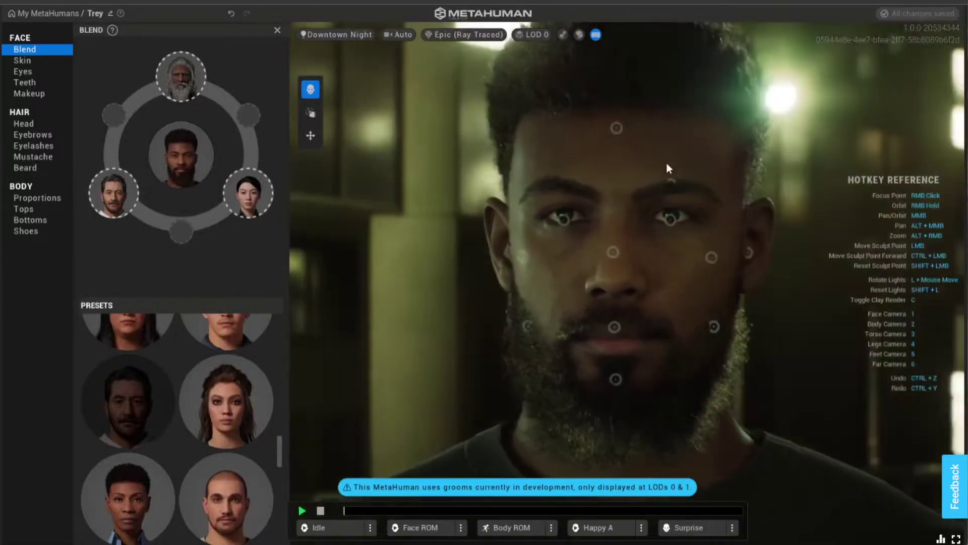
mouse_move(673, 183)
mouse_down()
mouse_move(788, 134)
mouse_move(634, 85)
mouse_move(605, 267)
mouse_move(688, 140)
mouse_move(733, 102)
mouse_up()
right_drag(541, 286, 831, 285)
key(l)
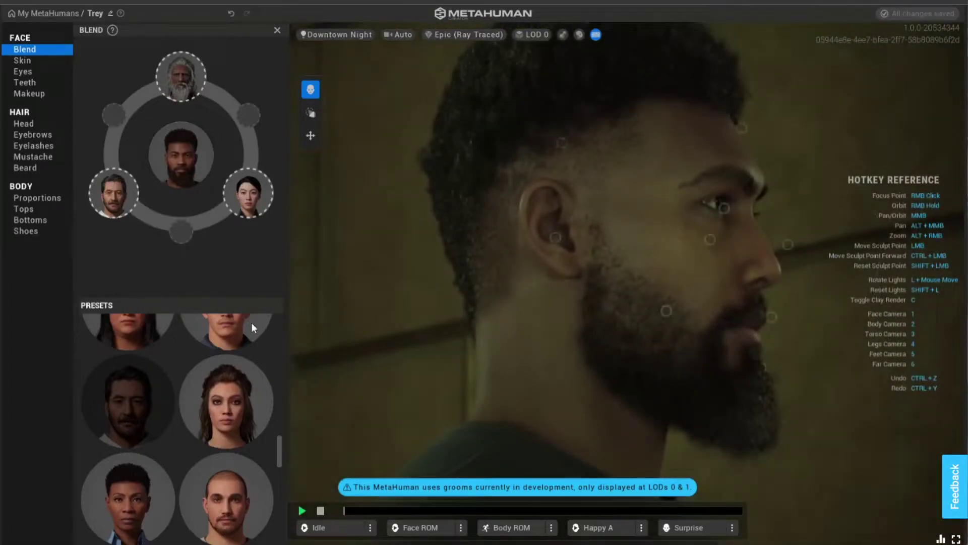
Step: Add the bald man and the short-haired person in the blue shirt to the blend circle, and reblend the face with them
scroll(191, 411, down, 2)
drag(238, 406, 179, 232)
key(1)
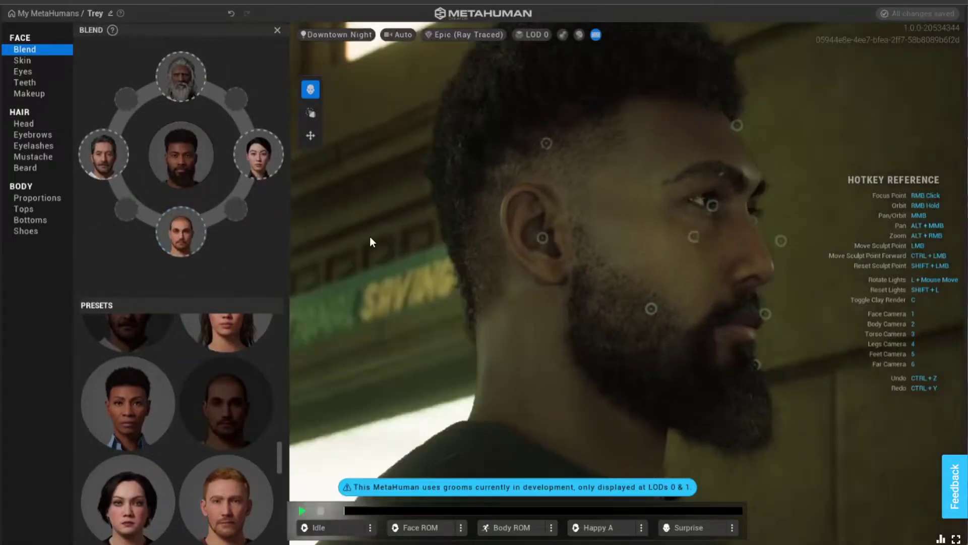
drag(135, 406, 124, 210)
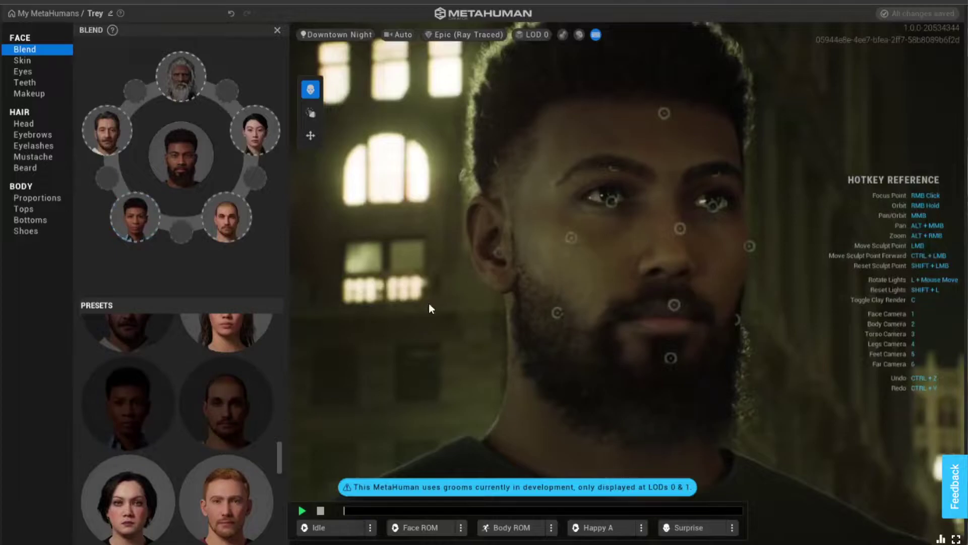
mouse_move(739, 266)
mouse_down()
mouse_move(643, 383)
mouse_move(582, 398)
mouse_move(634, 403)
mouse_move(729, 381)
mouse_move(839, 237)
mouse_up()
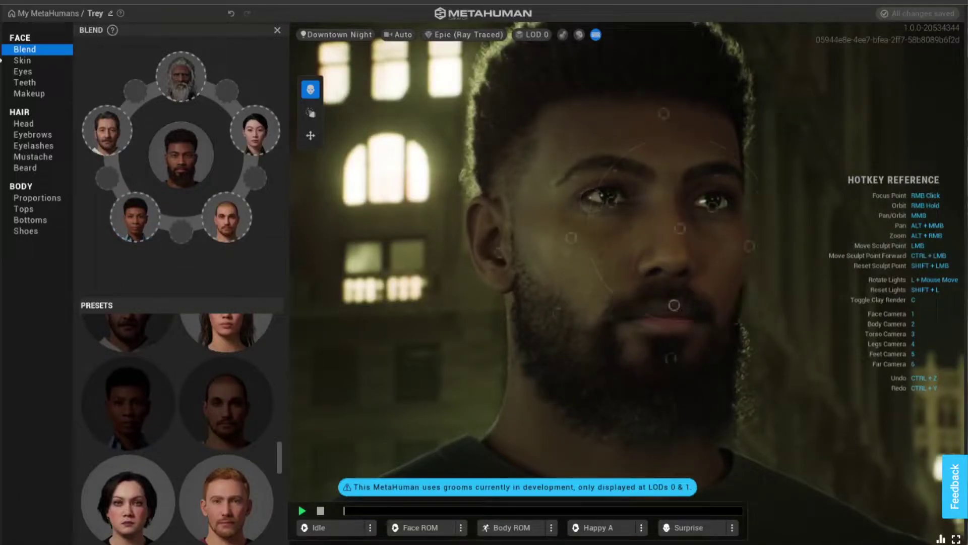
right_drag(682, 267, 416, 283)
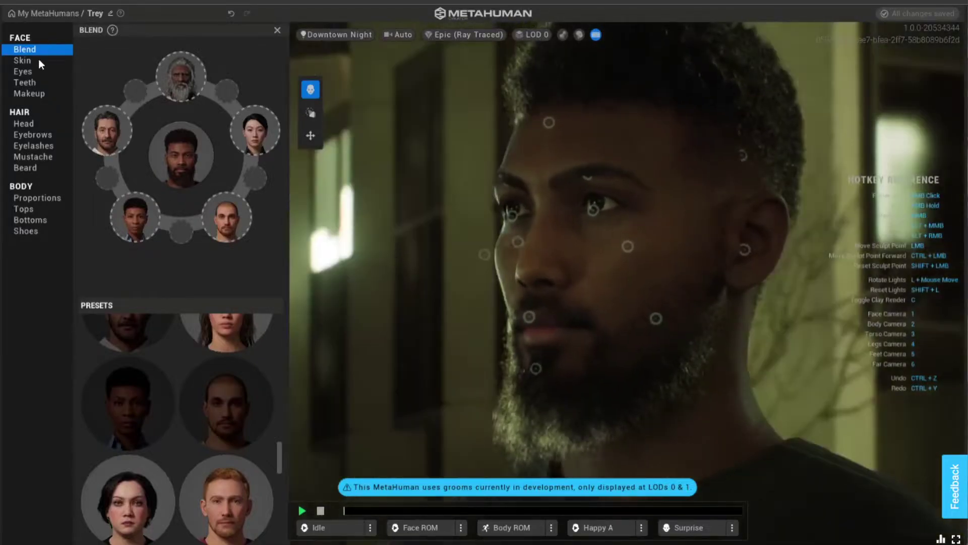
Step: Set the skin Texture to 1.0000
click(42, 60)
drag(163, 119, 630, 245)
right_drag(736, 329, 914, 335)
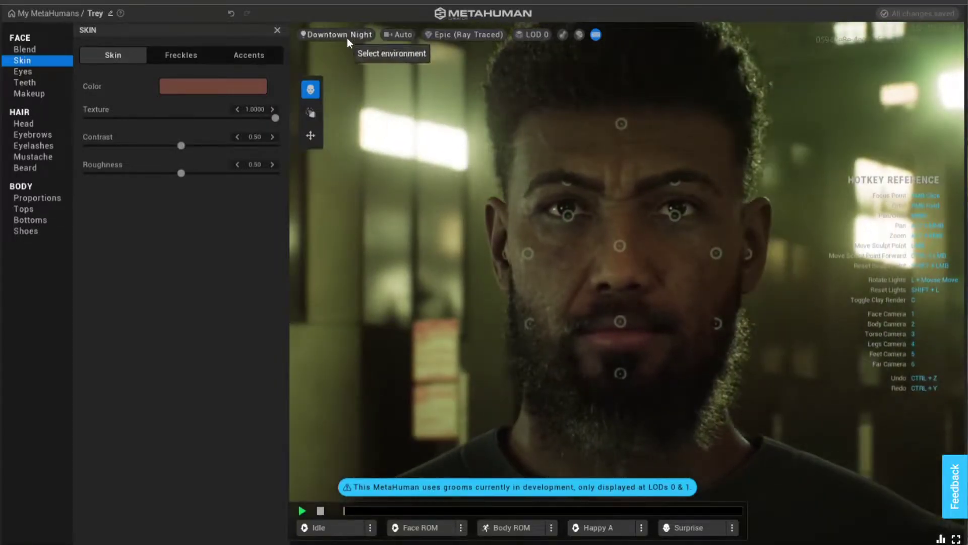
Step: Set the lighting environment to Moonlight and rotate the lights around the head
click(342, 35)
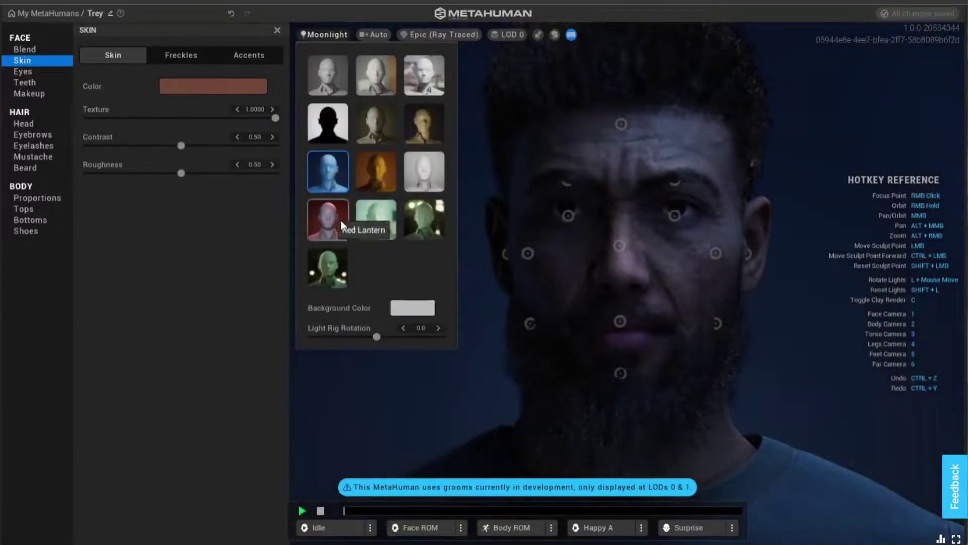
click(730, 314)
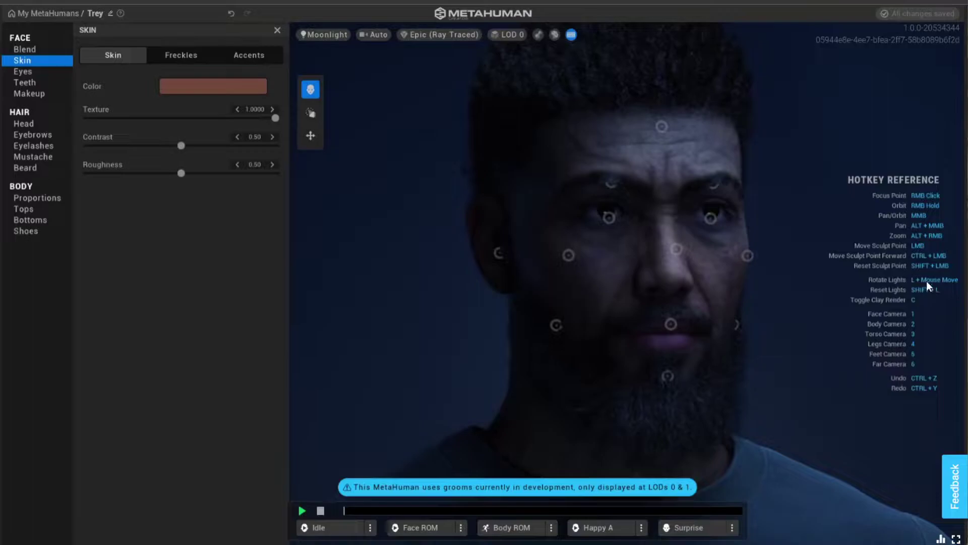
key(l)
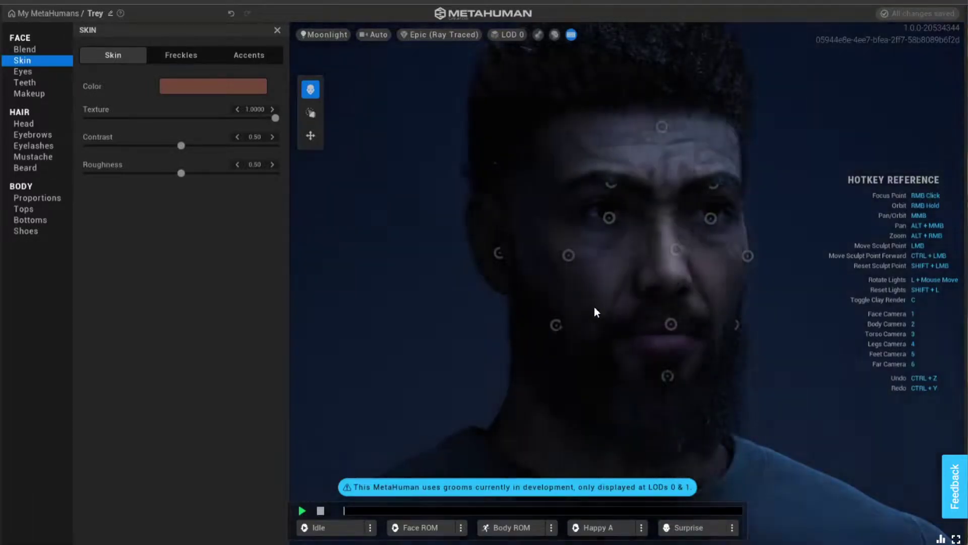
key(l)
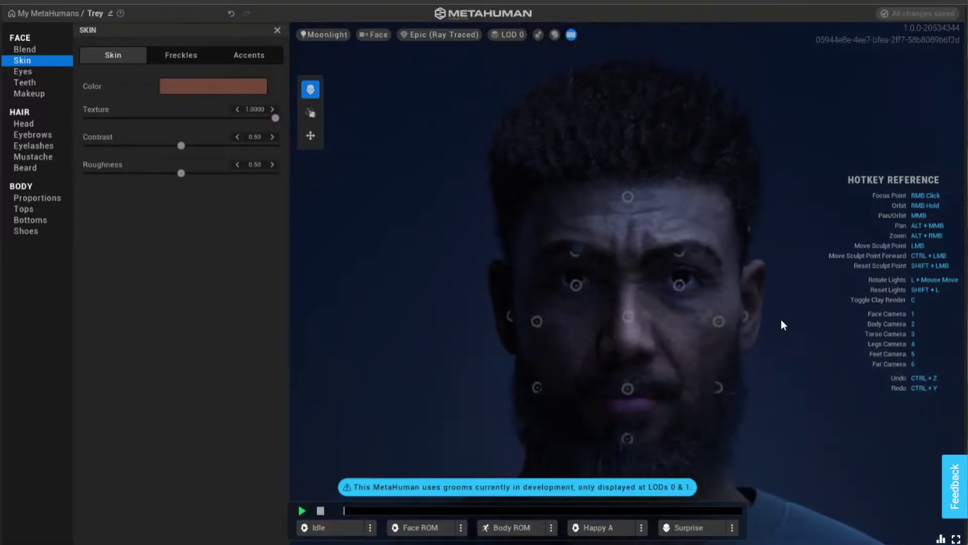
Step: Frame the face, turn on Sculpt mode and reshape the nostrils
key(3)
key(1)
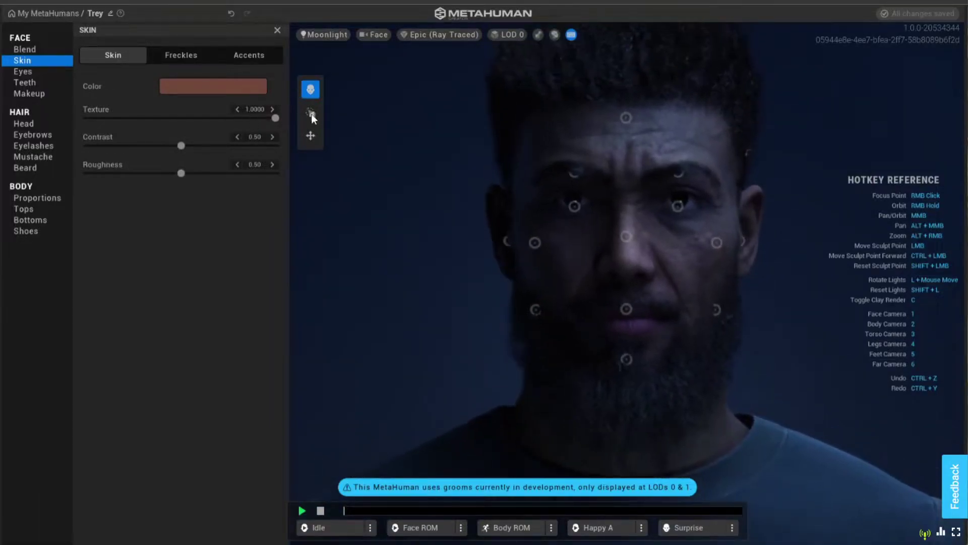
click(311, 113)
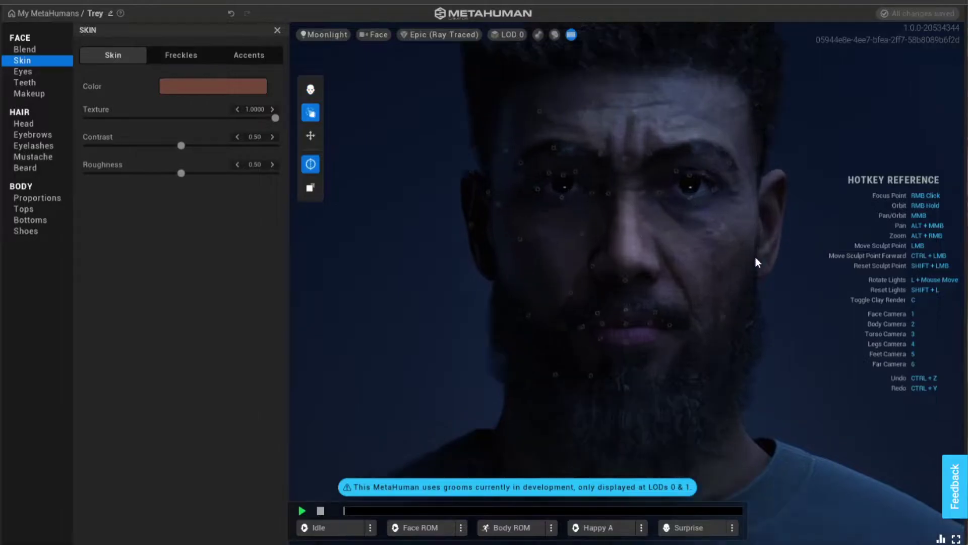
right_drag(756, 256, 870, 244)
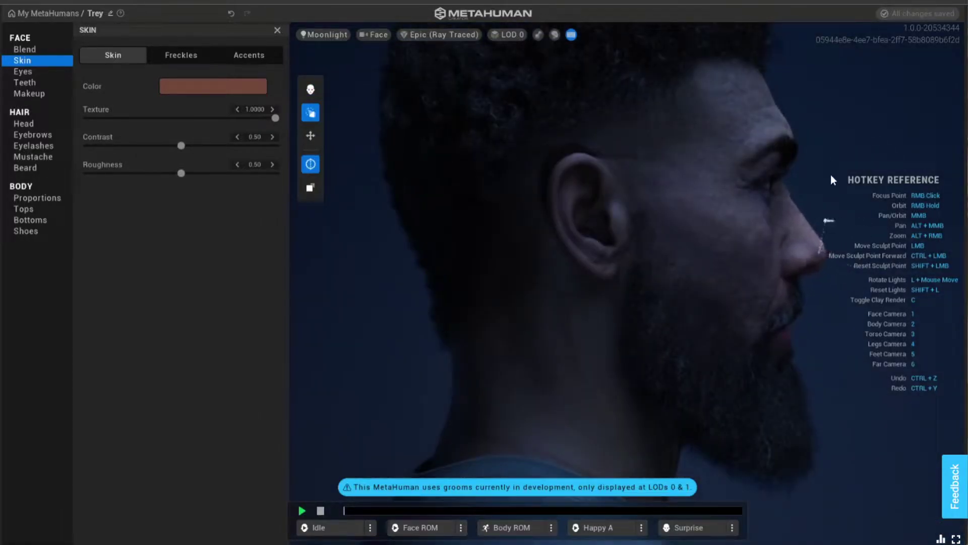
mouse_move(715, 149)
right_down()
mouse_move(577, 138)
mouse_move(334, 190)
right_up()
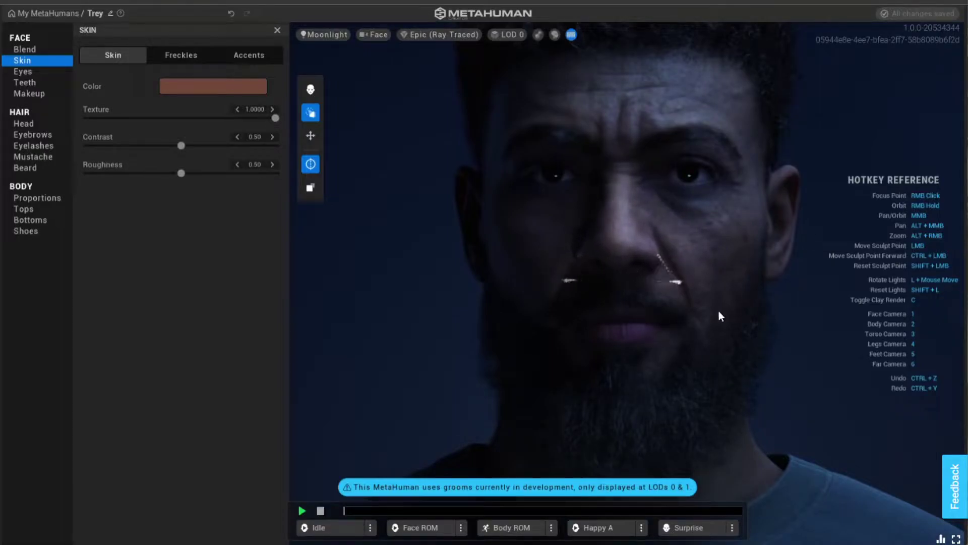
Step: Sculpt the eye and inner brow area and reshape the ears with symmetry on
mouse_move(716, 178)
mouse_down()
mouse_move(752, 181)
mouse_move(747, 274)
mouse_move(818, 111)
mouse_move(594, 125)
mouse_move(876, 181)
mouse_move(758, 196)
mouse_up()
mouse_move(658, 188)
mouse_down()
mouse_move(691, 285)
mouse_move(563, 203)
mouse_move(706, 131)
mouse_up()
mouse_move(691, 194)
mouse_down()
mouse_move(699, 226)
mouse_move(671, 62)
mouse_move(633, 263)
mouse_move(743, 229)
mouse_move(706, 238)
mouse_up()
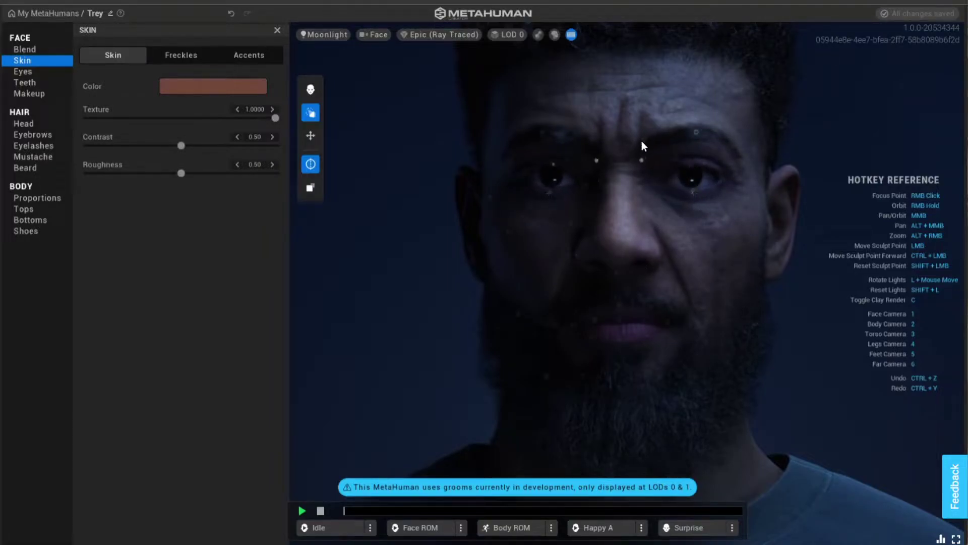
mouse_move(653, 133)
mouse_down()
mouse_move(660, 81)
mouse_move(657, 250)
mouse_move(652, 54)
mouse_move(755, 103)
mouse_move(747, 141)
mouse_move(831, 150)
mouse_move(833, 259)
mouse_move(624, 129)
mouse_up()
mouse_move(795, 226)
mouse_down()
mouse_move(728, 230)
mouse_move(757, 259)
mouse_move(771, 249)
mouse_up()
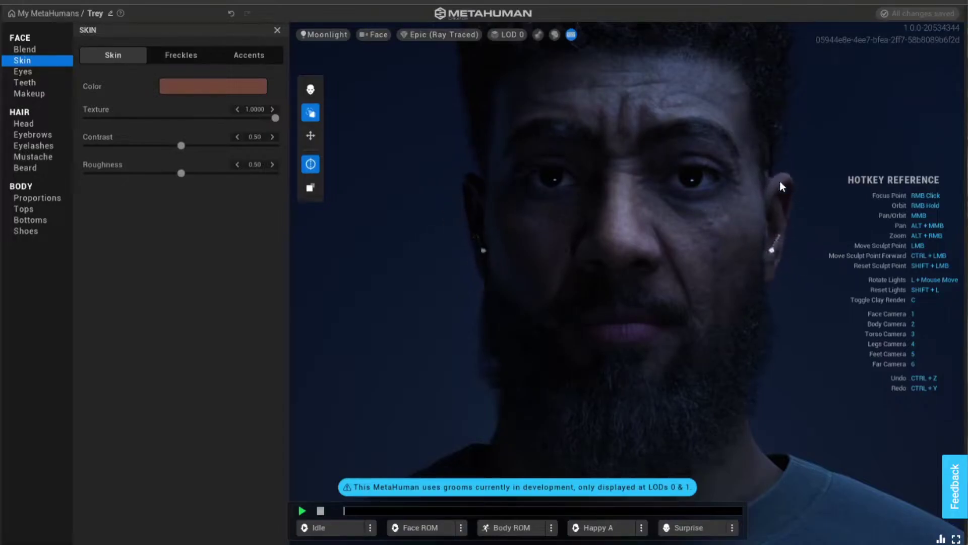
Step: Sculpt the ears, the area below the lower lip and the mouth corners with symmetry on
mouse_move(786, 171)
mouse_down()
mouse_move(728, 162)
mouse_move(773, 86)
mouse_move(785, 213)
mouse_move(775, 165)
mouse_up()
mouse_move(668, 320)
mouse_down()
mouse_move(787, 329)
mouse_move(855, 369)
mouse_move(918, 254)
mouse_move(939, 301)
mouse_move(650, 336)
mouse_move(721, 364)
mouse_move(739, 389)
mouse_move(779, 340)
mouse_move(803, 369)
mouse_up()
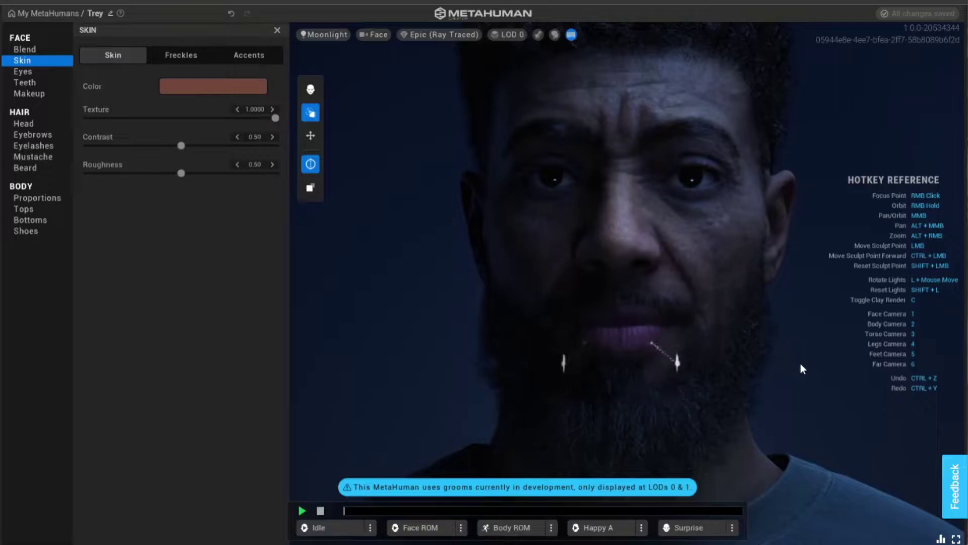
mouse_move(655, 308)
mouse_down()
mouse_move(697, 288)
mouse_move(767, 318)
mouse_move(852, 328)
mouse_up()
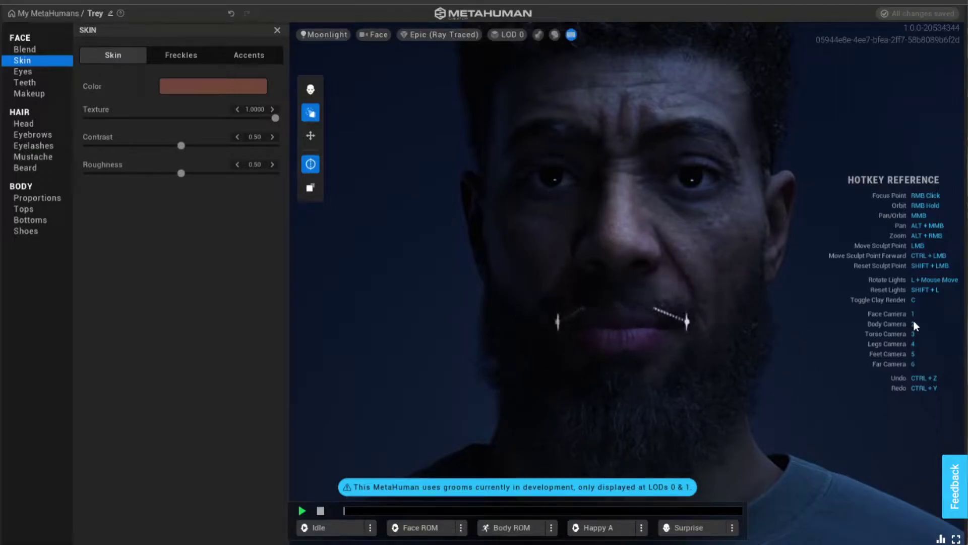
mouse_move(742, 343)
right_down()
mouse_move(933, 333)
mouse_move(768, 326)
right_up()
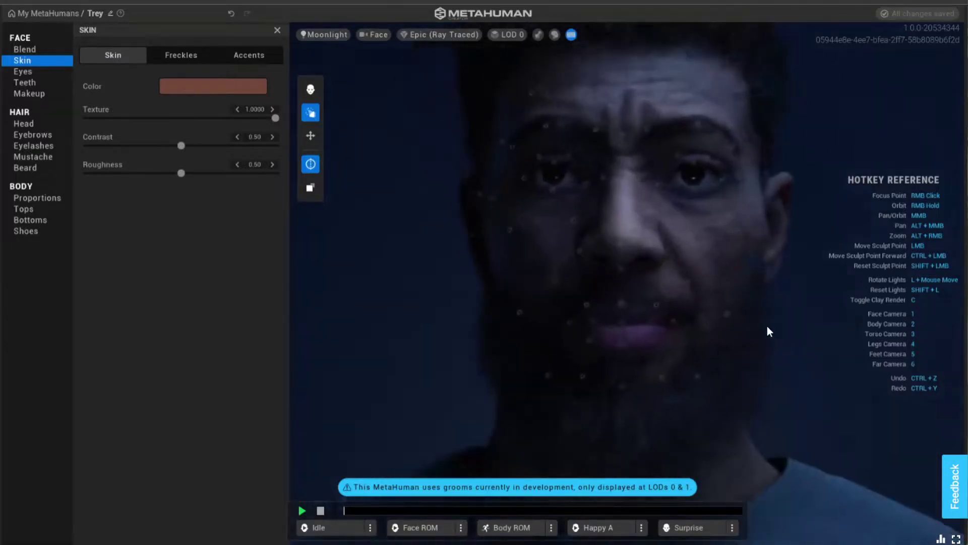
Step: Turn on Move mode, shift the ears, brows, eyes, mouth and chin symmetrically, and restore the face camera
click(309, 138)
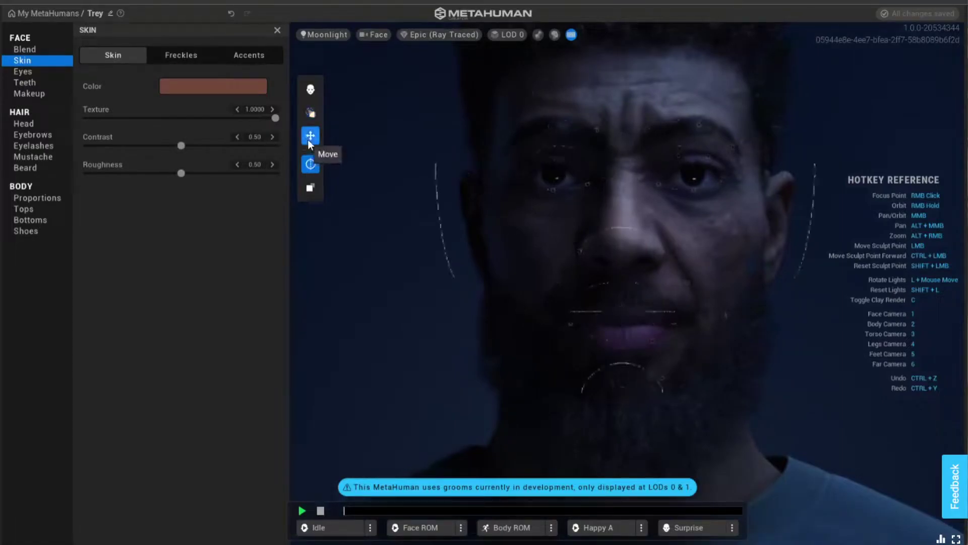
mouse_move(804, 238)
mouse_down()
mouse_move(821, 219)
mouse_move(796, 210)
mouse_move(755, 247)
mouse_move(759, 222)
mouse_up()
mouse_move(688, 150)
mouse_down()
mouse_move(693, 128)
mouse_move(774, 202)
mouse_move(842, 130)
mouse_move(877, 166)
mouse_up()
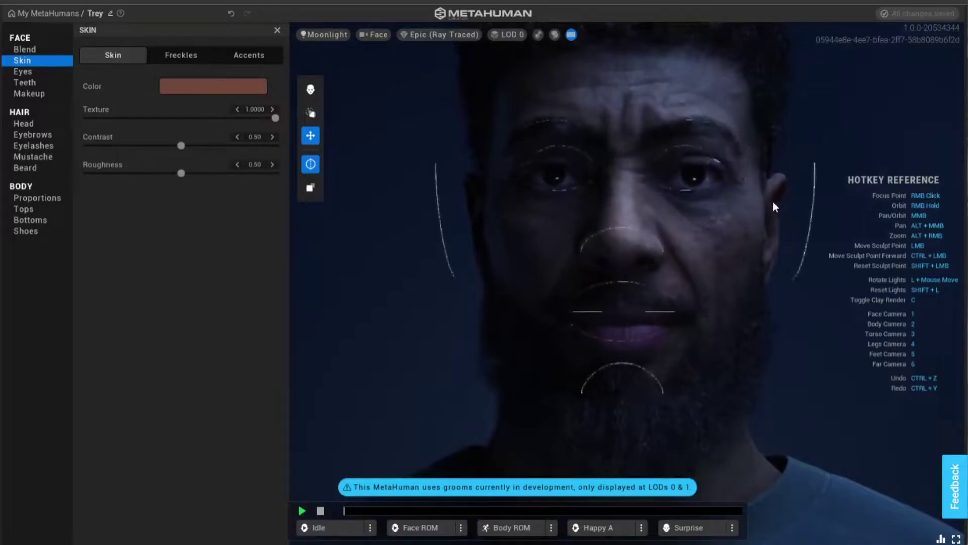
mouse_move(735, 120)
mouse_down()
mouse_move(773, 84)
mouse_move(770, 192)
mouse_move(833, 132)
mouse_move(818, 144)
mouse_move(613, 138)
mouse_move(746, 144)
mouse_move(714, 151)
mouse_up()
mouse_move(694, 216)
mouse_down()
mouse_move(750, 173)
mouse_move(803, 174)
mouse_move(662, 178)
mouse_move(707, 182)
mouse_move(694, 189)
mouse_up()
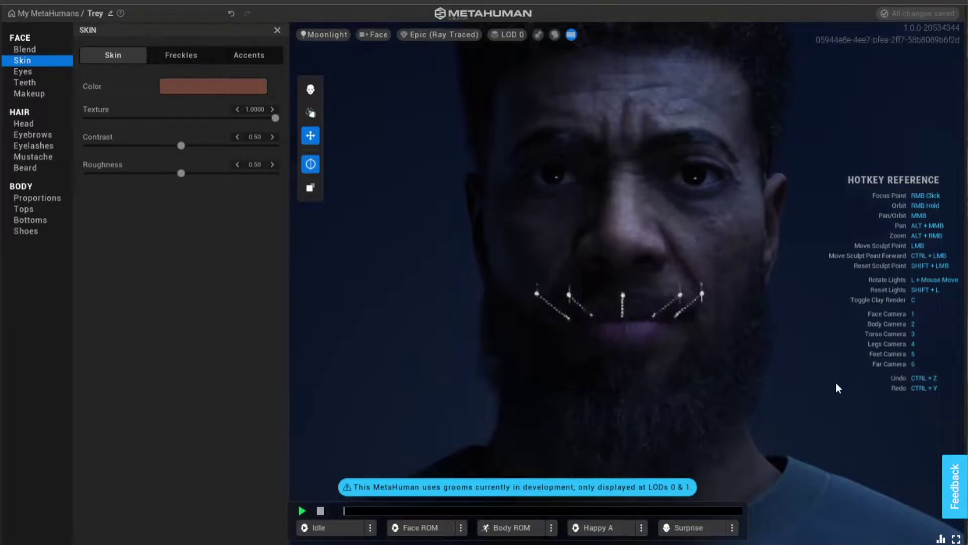
right_drag(857, 285, 746, 378)
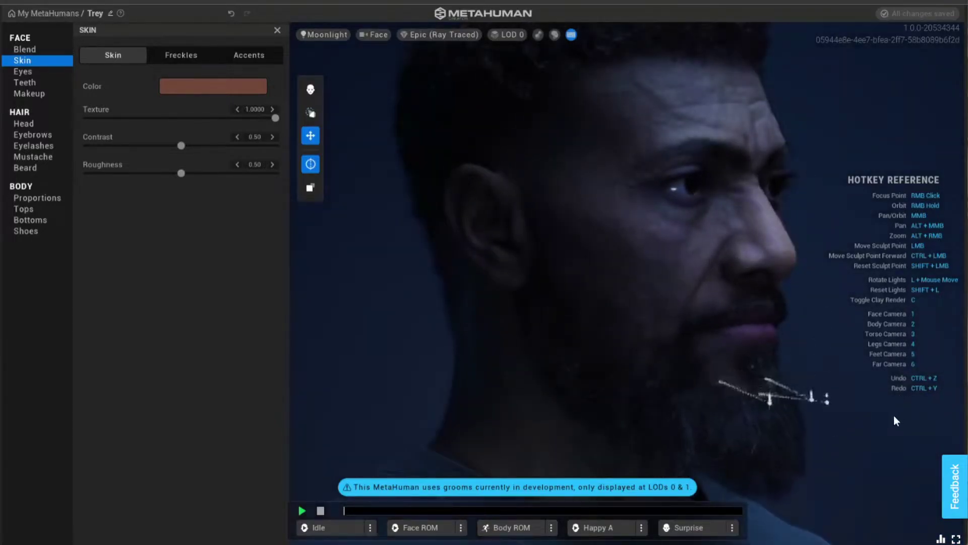
key(1)
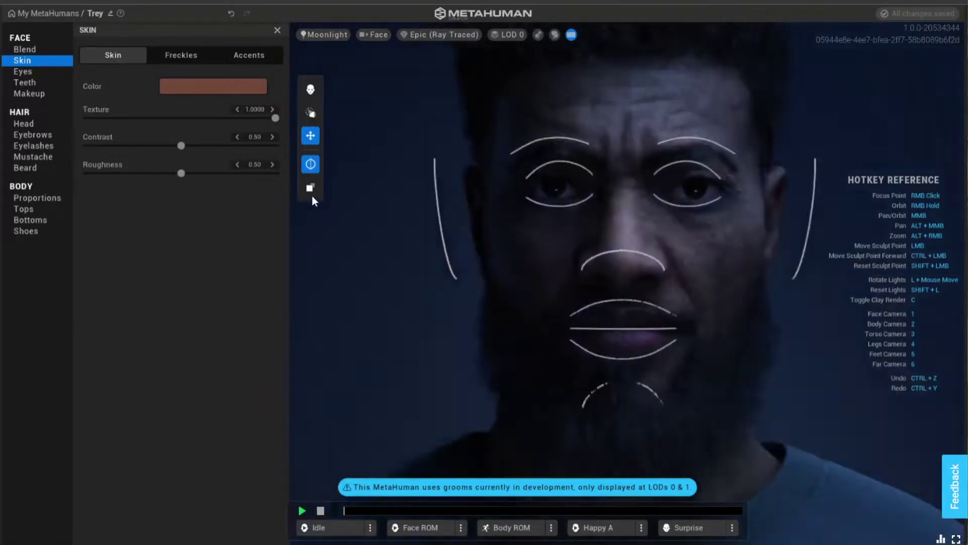
Step: Try the Screen plane as the sculpt plane and return to Closest plane
click(310, 187)
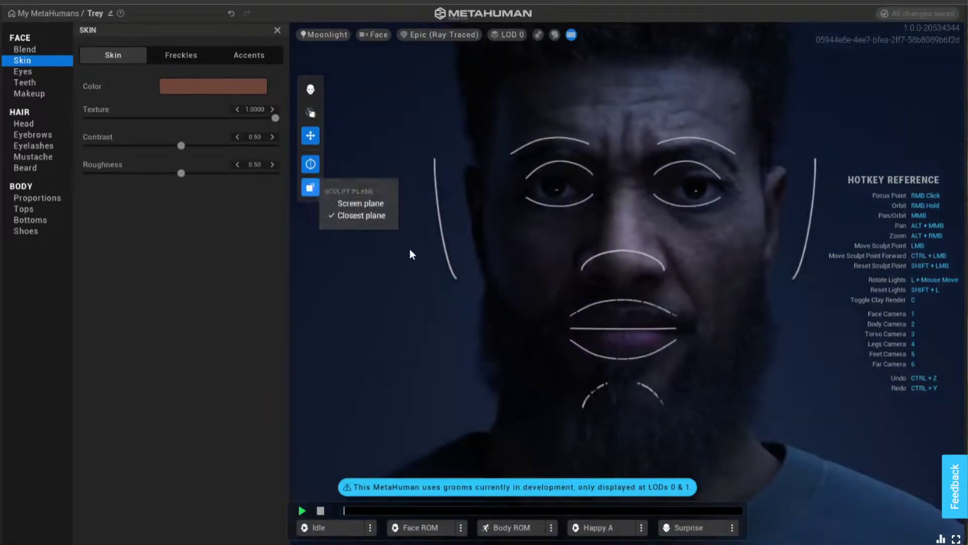
click(360, 204)
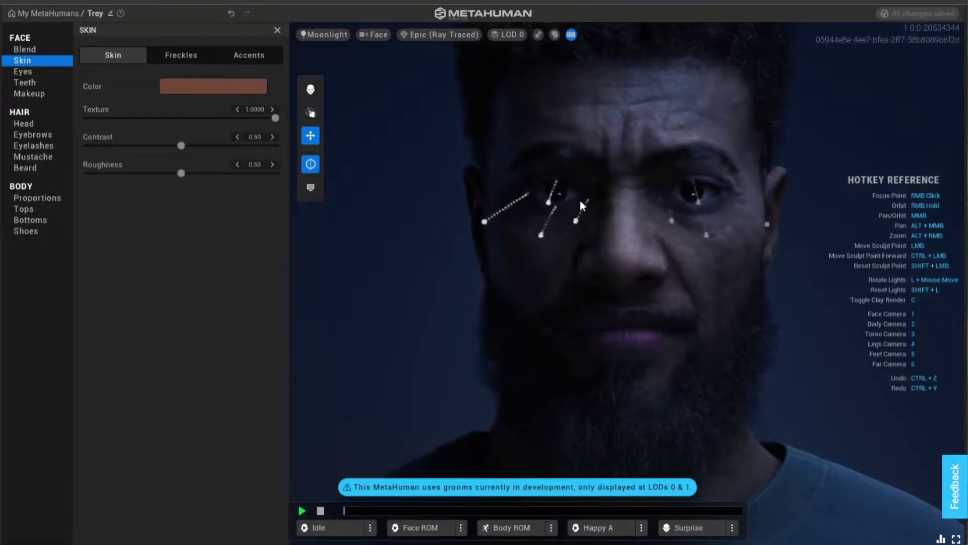
click(310, 188)
click(373, 201)
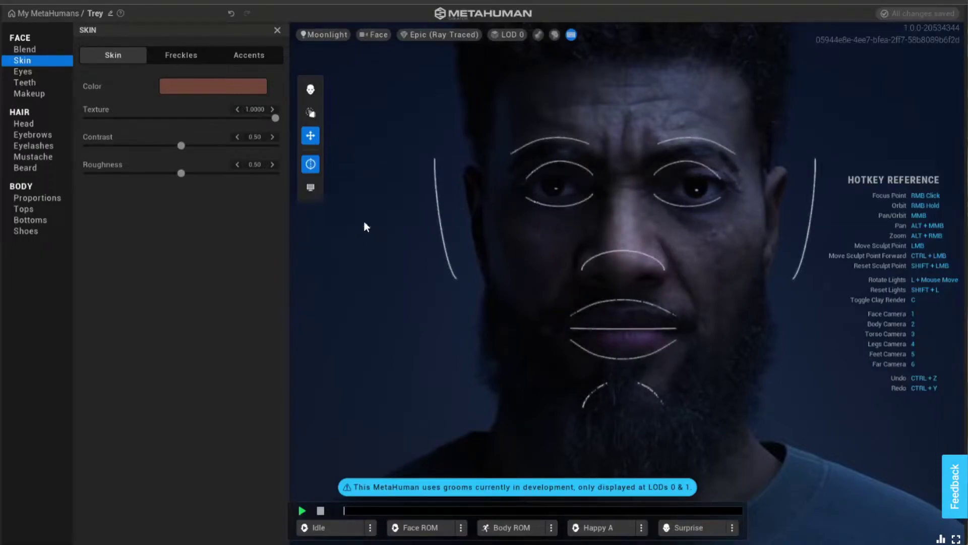
click(310, 188)
click(356, 216)
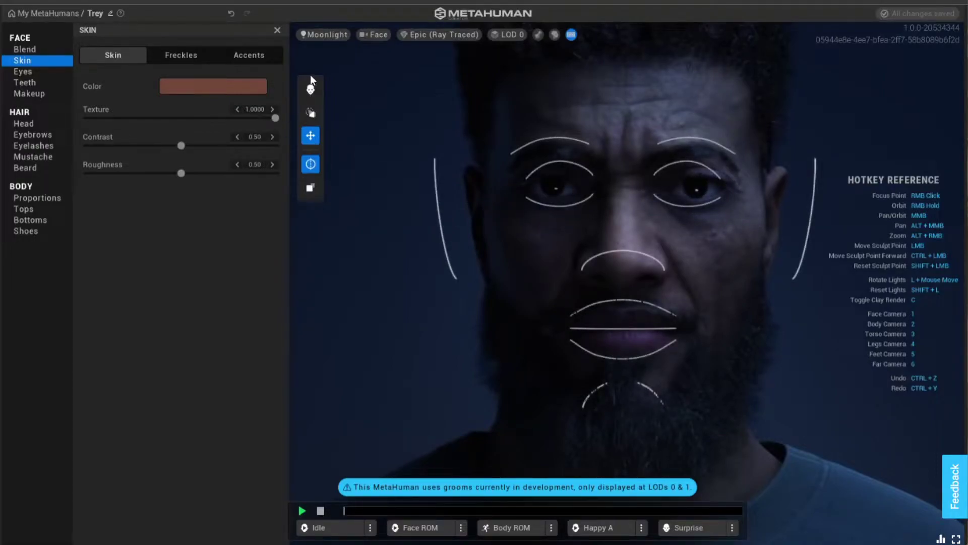
Step: Turn off symmetry, move facial regions on one side independently, and return to Blend mode
click(310, 163)
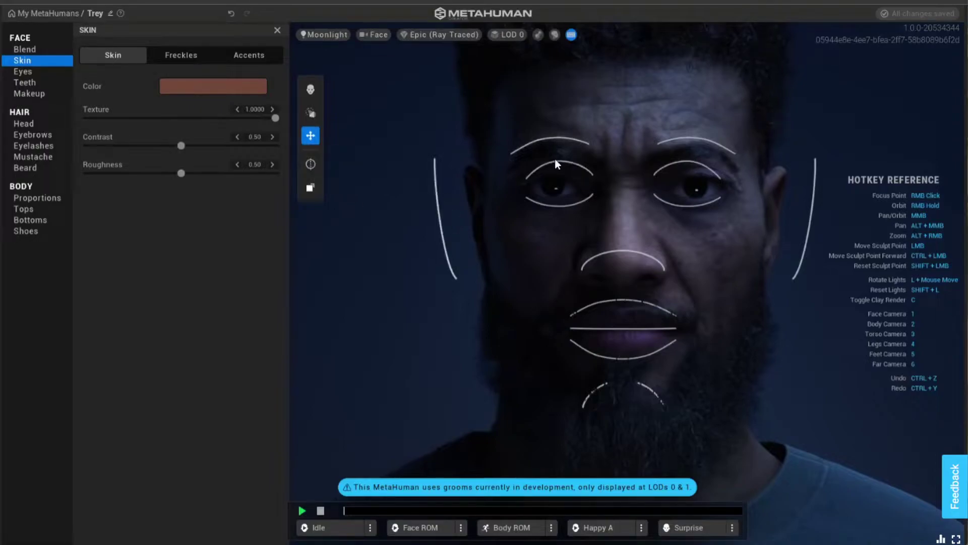
drag(546, 164, 545, 121)
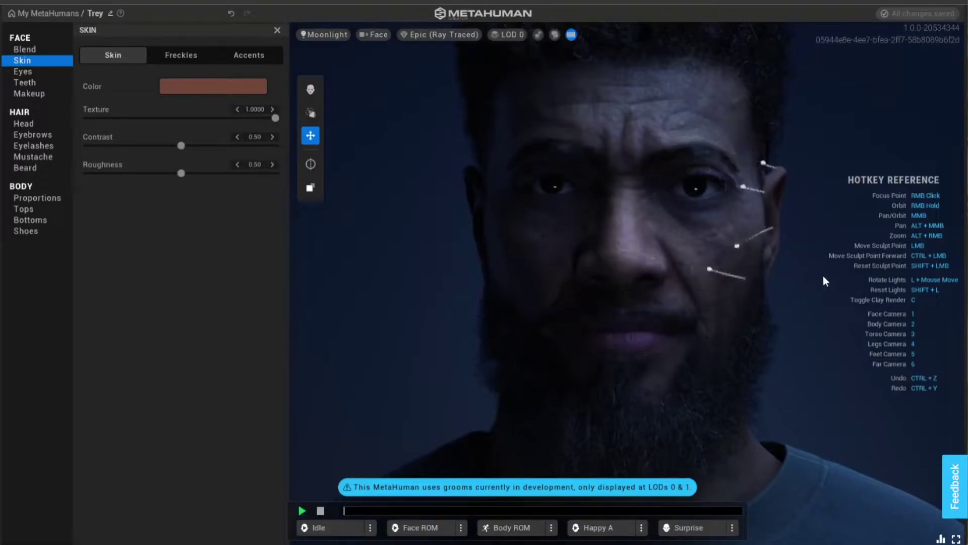
click(311, 90)
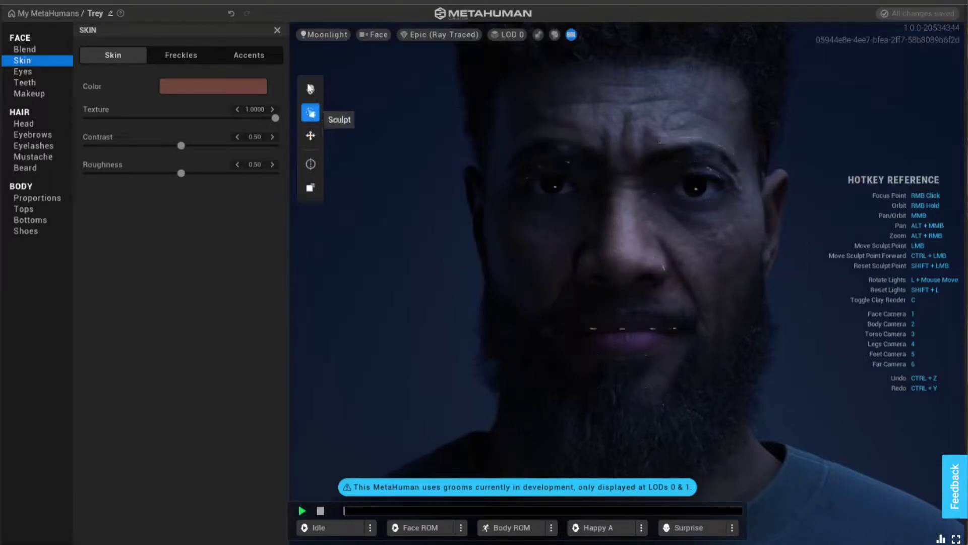
Step: Open the skin's freckle settings and hide the character's hair to expose the whole head
click(165, 54)
scroll(809, 247, up, 2)
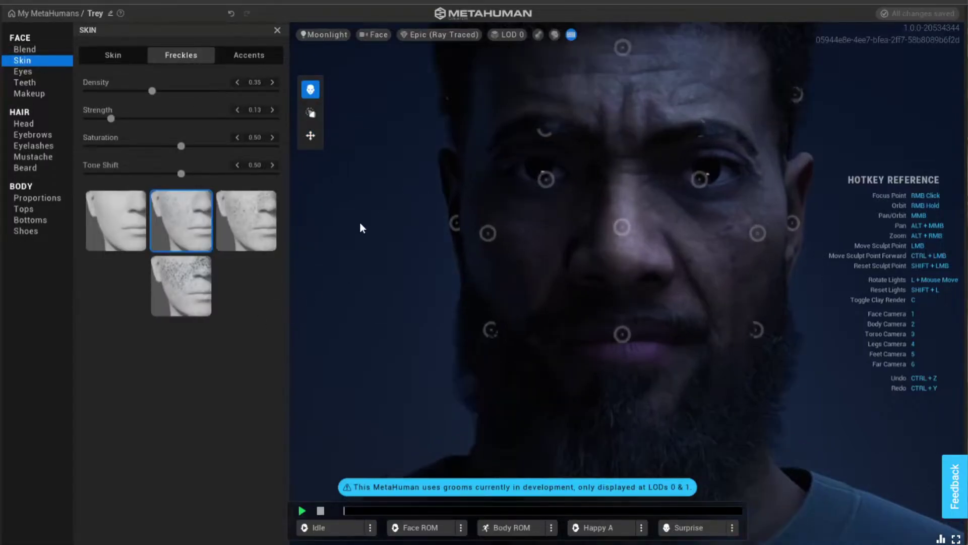
click(539, 34)
click(535, 36)
click(555, 35)
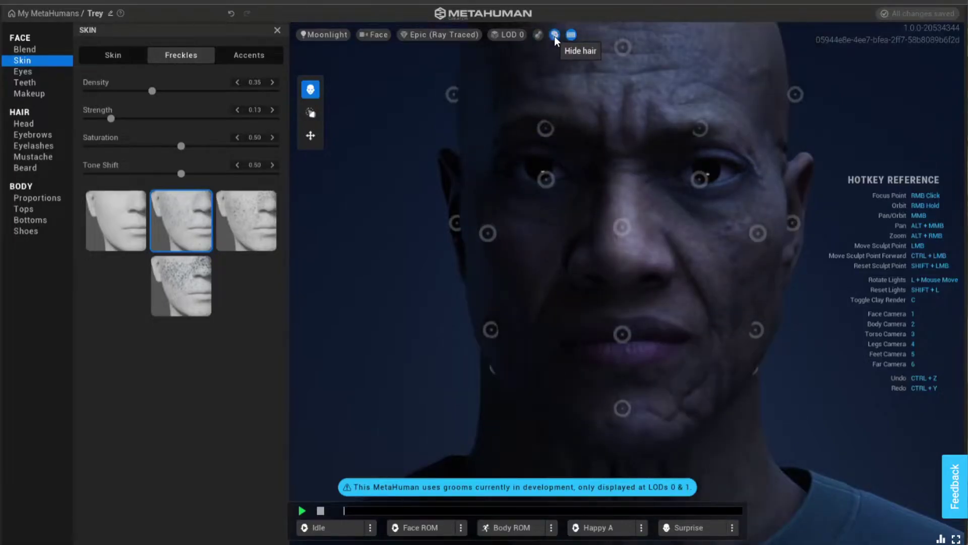
click(571, 37)
click(571, 37)
Step: Add the dark-haired woman preset from the second preset row to the blend circle
click(24, 49)
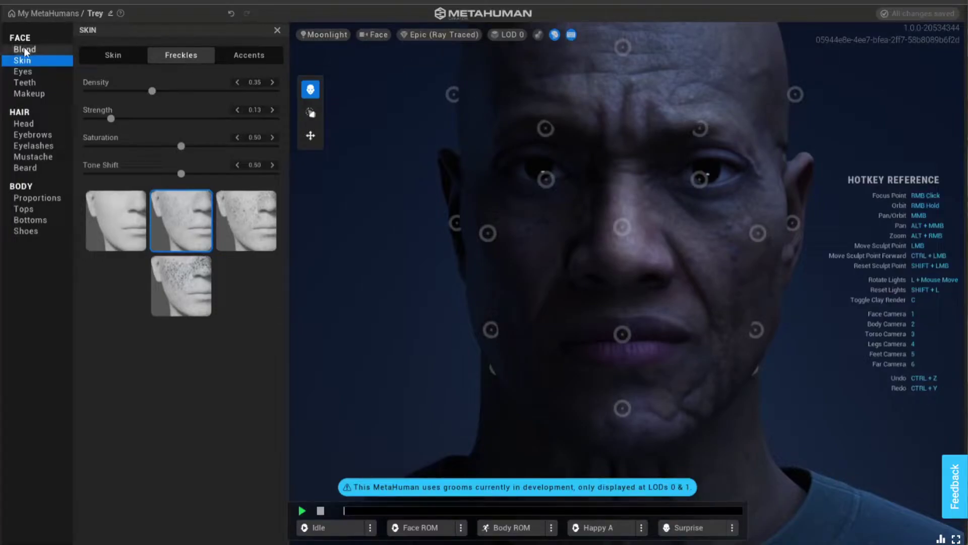
click(277, 30)
click(25, 49)
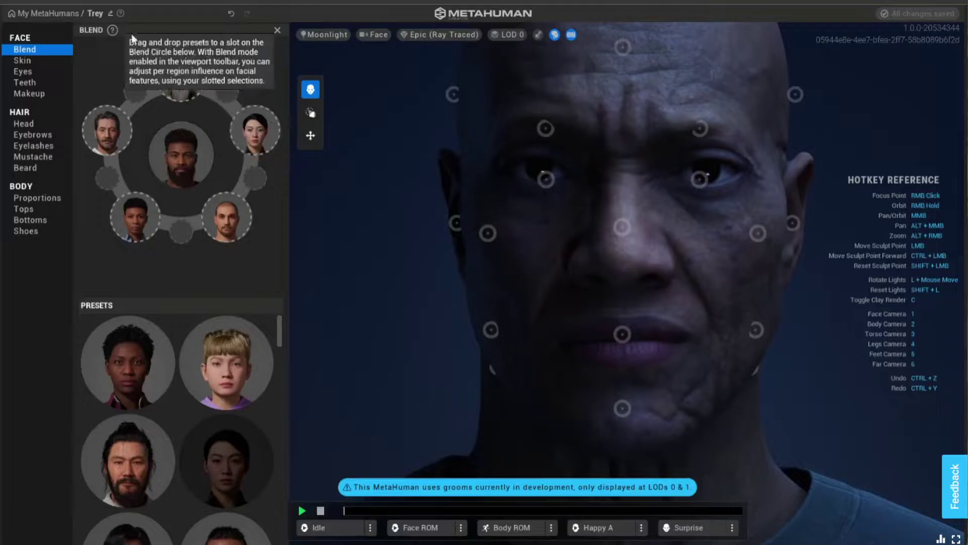
click(272, 110)
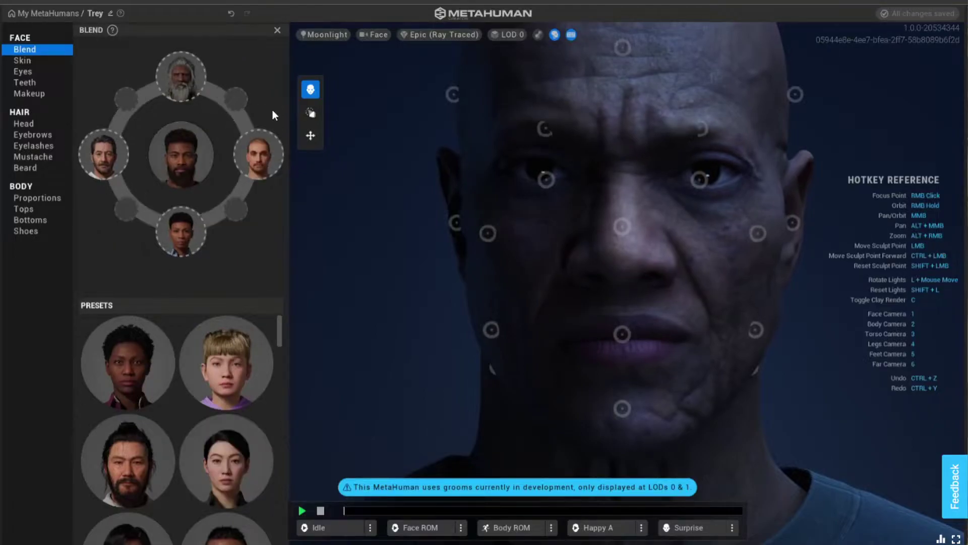
drag(227, 462, 252, 116)
Step: Choose the third freckle pattern for the skin and set its Density to 0.72
click(15, 63)
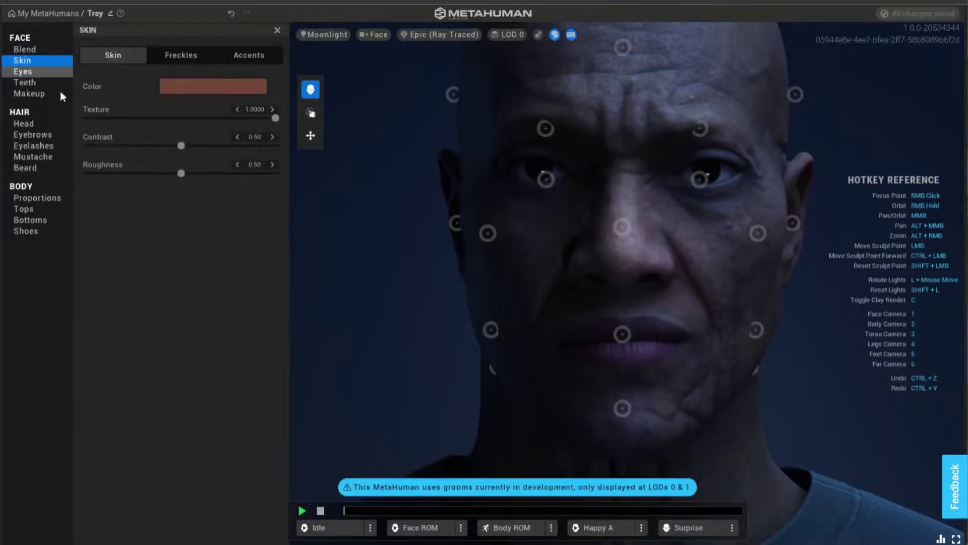
click(181, 53)
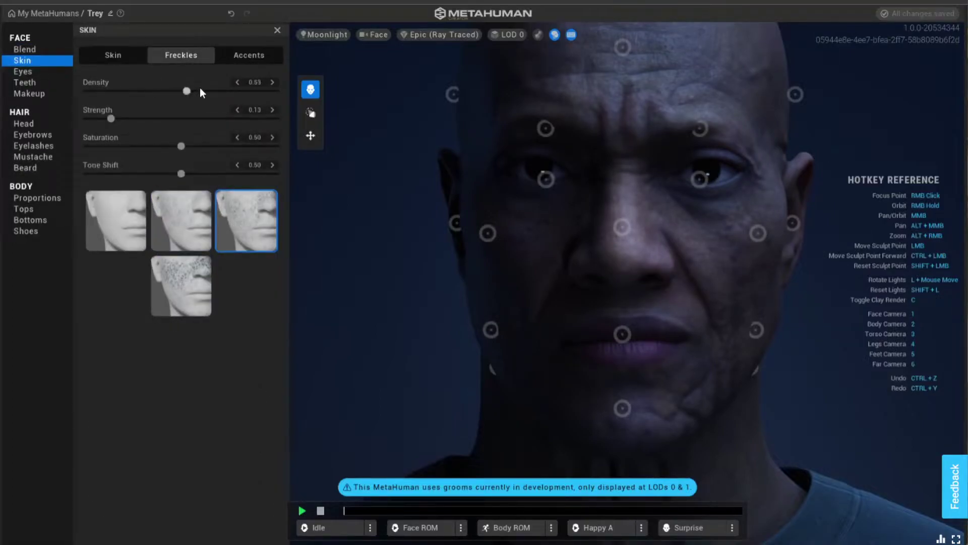
click(242, 91)
Step: Play the Idle animation to preview the skin on the moving head, and stop it
click(315, 527)
click(302, 511)
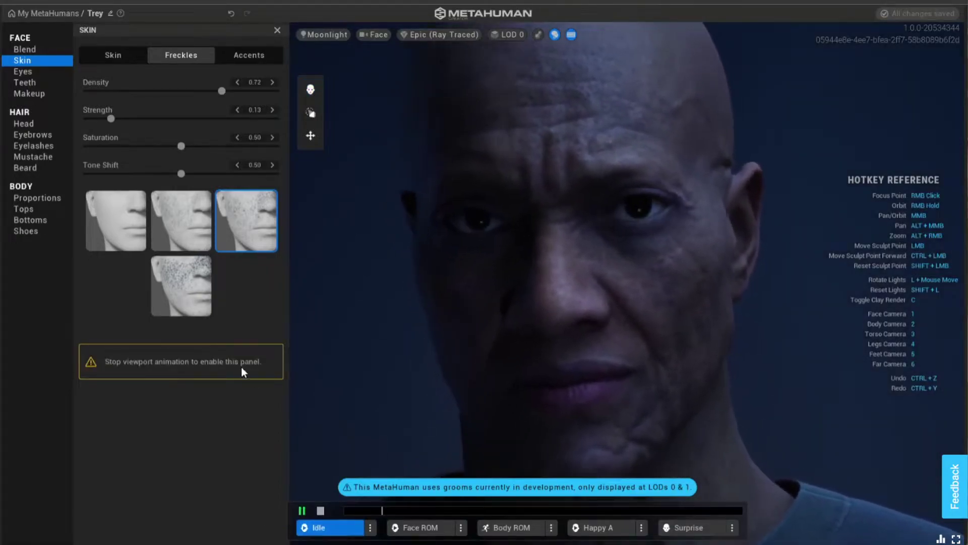
click(302, 511)
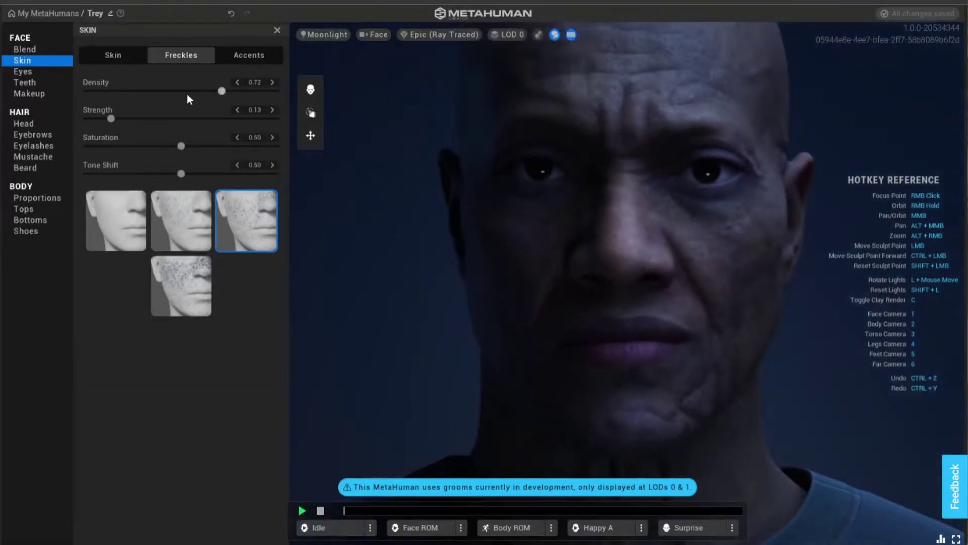
Step: Set the freckle Density to 0.80 and Strength to 0.35, show the hair again and raise the Tone Shift
drag(273, 100, 243, 105)
drag(109, 121, 246, 127)
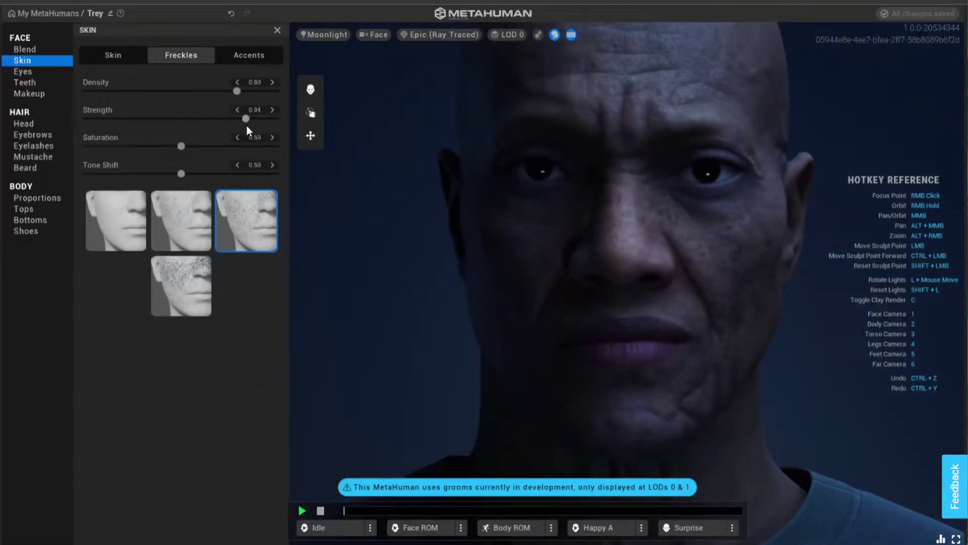
click(554, 33)
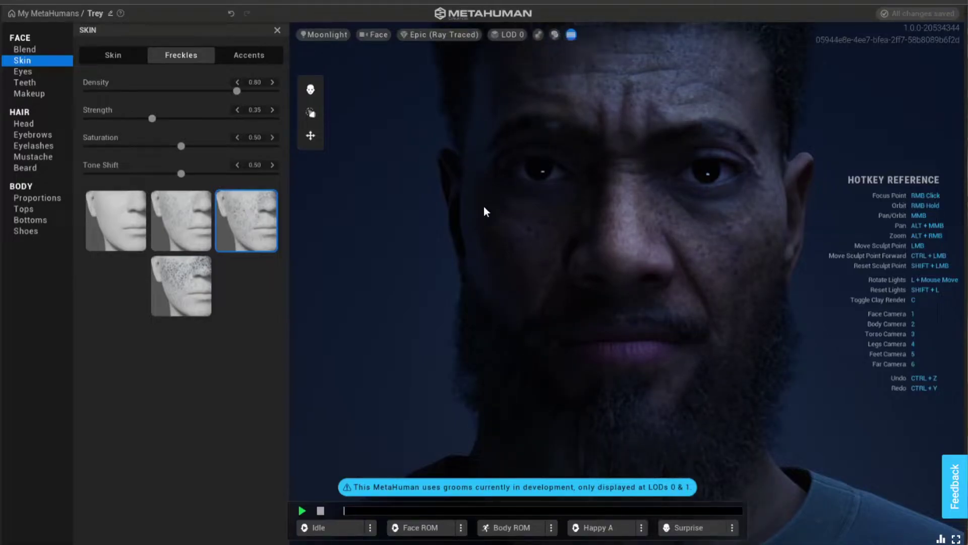
drag(182, 175, 343, 173)
Step: Adjust the skin accents' Redness for the cheeks and the forehead
click(230, 55)
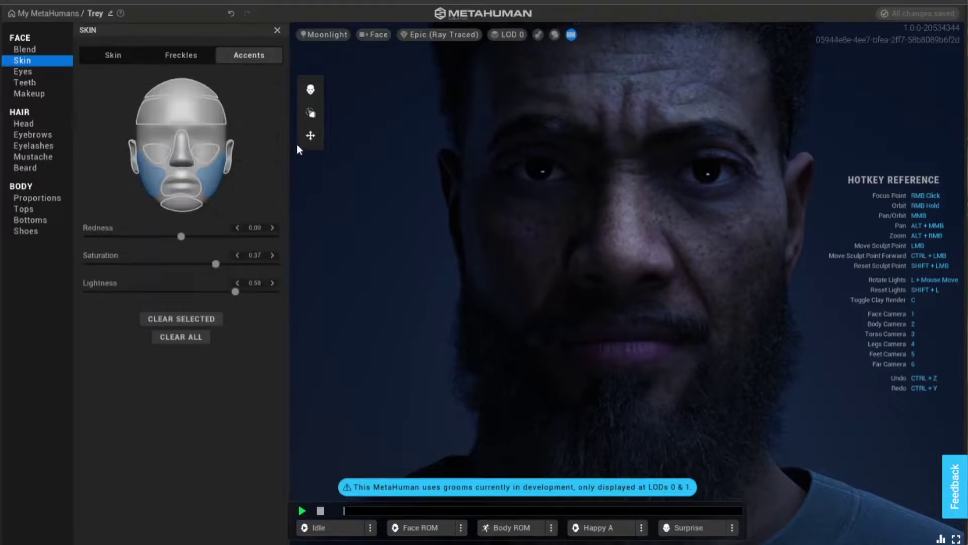
drag(258, 236, 302, 242)
click(210, 151)
click(199, 114)
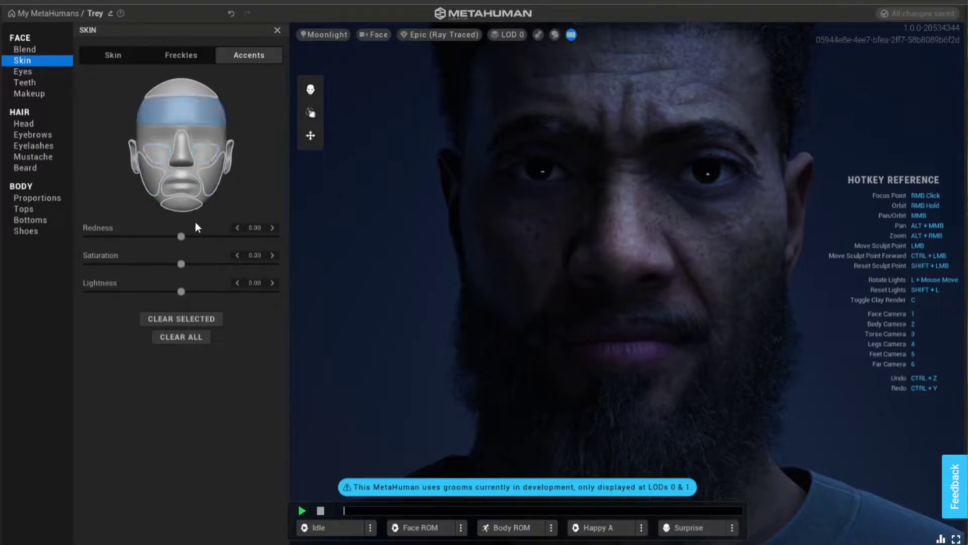
click(190, 237)
click(189, 56)
Step: Try the second eye preset and choose the golden-hazel one in the middle of the fourth row
click(23, 71)
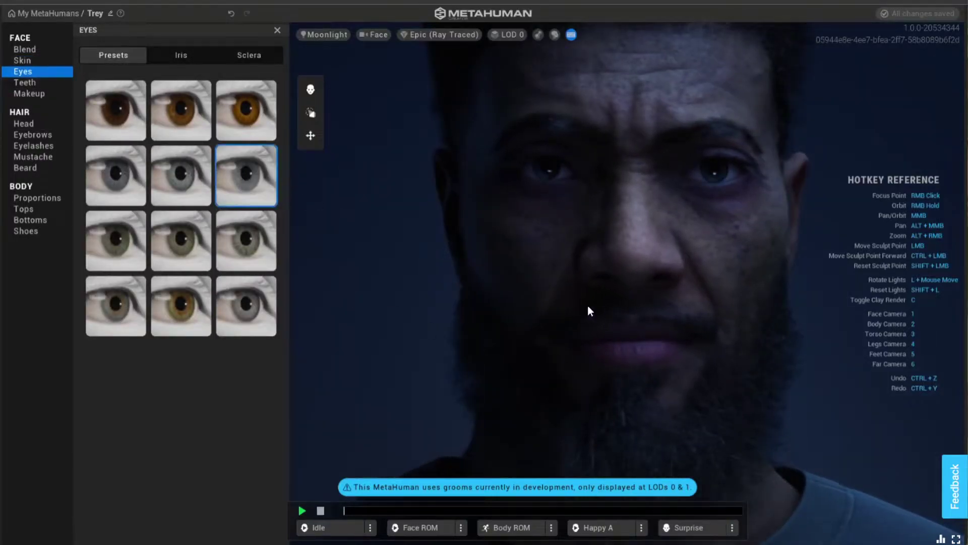
click(198, 120)
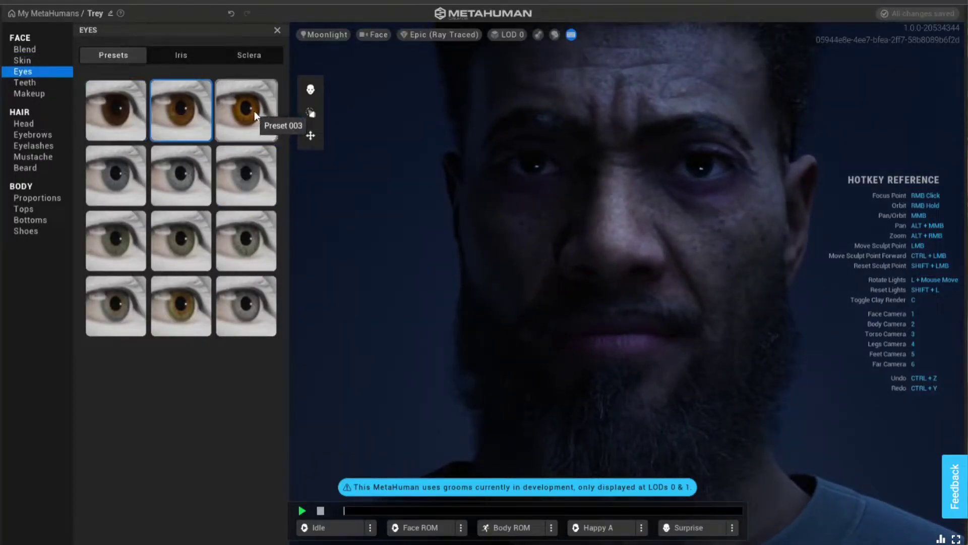
click(164, 302)
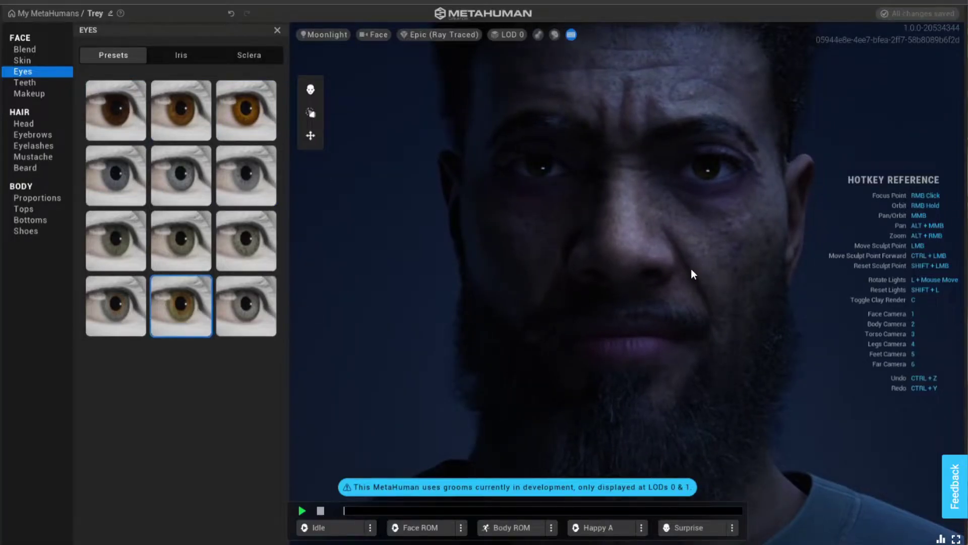
Step: Set the iris Color Balance to 0.30, Iris Size to 0.35 and Limbus Darkness to 0.20, using the first iris pattern
click(181, 55)
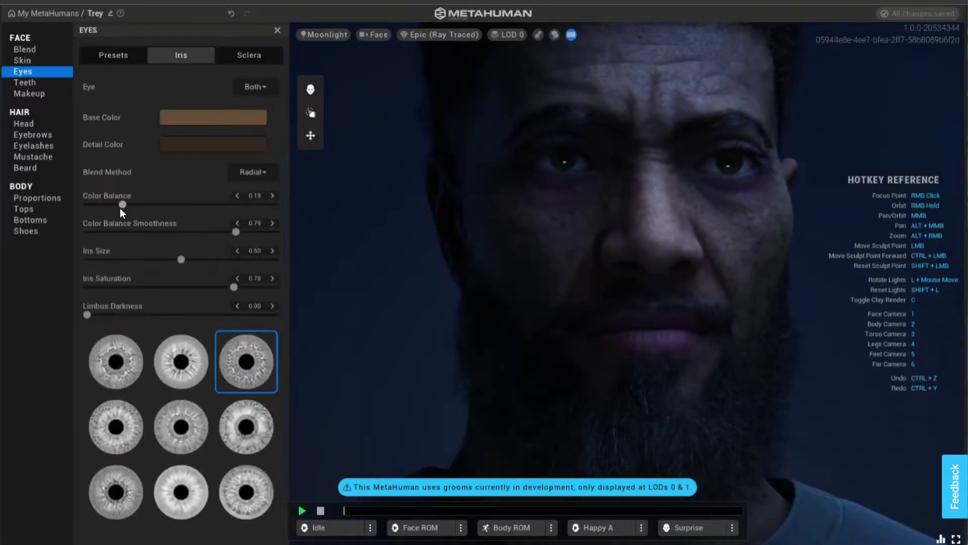
drag(122, 205, 100, 205)
click(143, 205)
drag(181, 259, 285, 258)
drag(101, 258, 152, 258)
drag(86, 314, 128, 317)
click(143, 388)
Step: Rotate the lights around the close-up face and switch the lighting environment to Portrait
scroll(649, 172, up, 3)
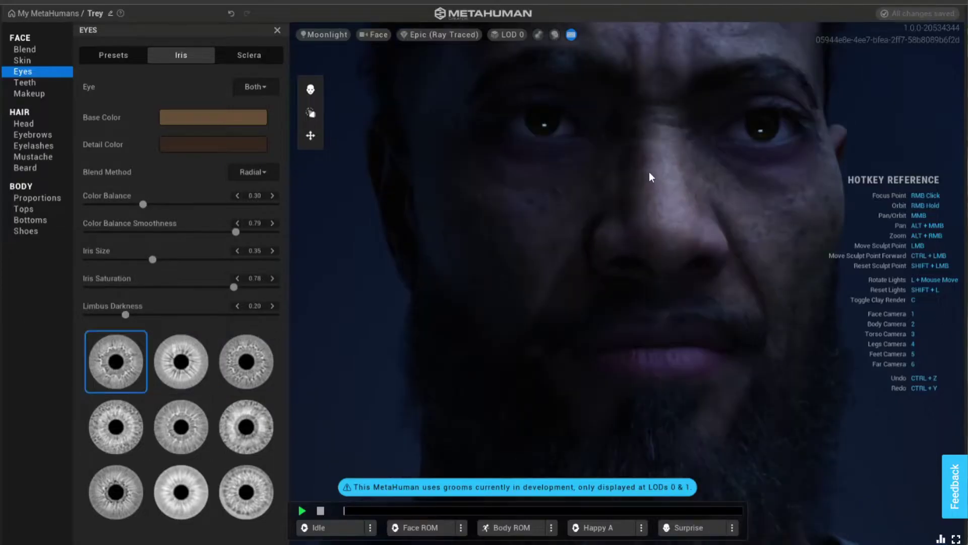
key(l)
key(l)
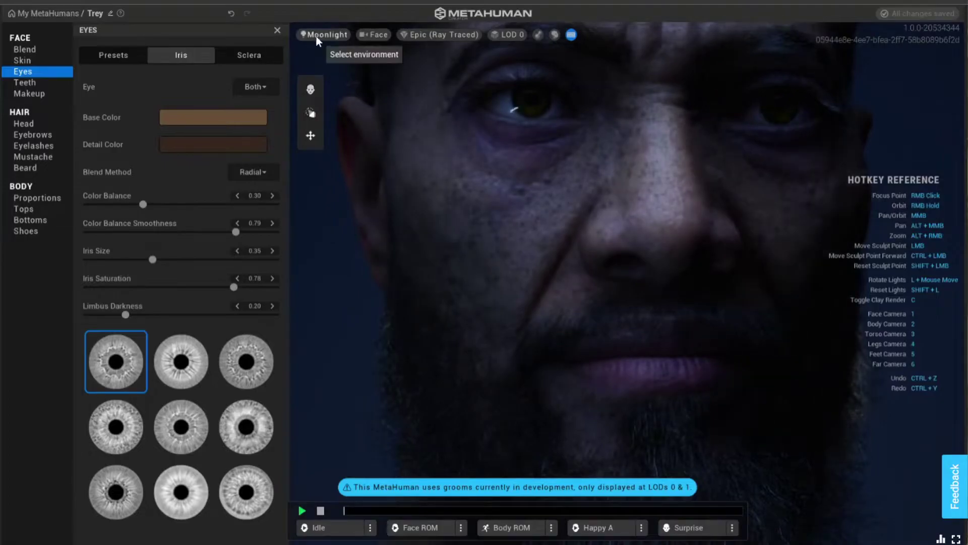
click(318, 35)
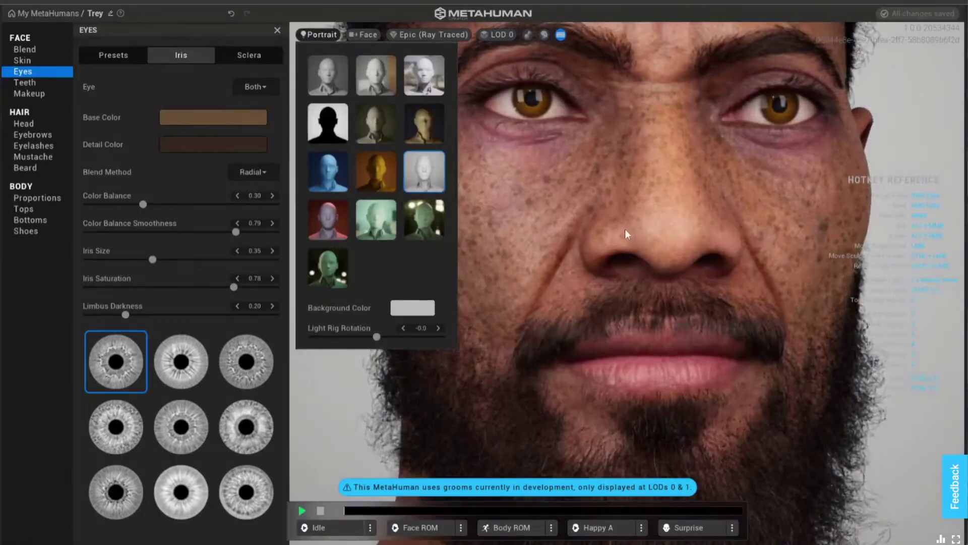
Step: Choose the third iris pattern in the second row and set Color Balance to 0.47, Color Balance Smoothness to 1.00 and Limbus Darkness to 0.72
key(l)
click(181, 368)
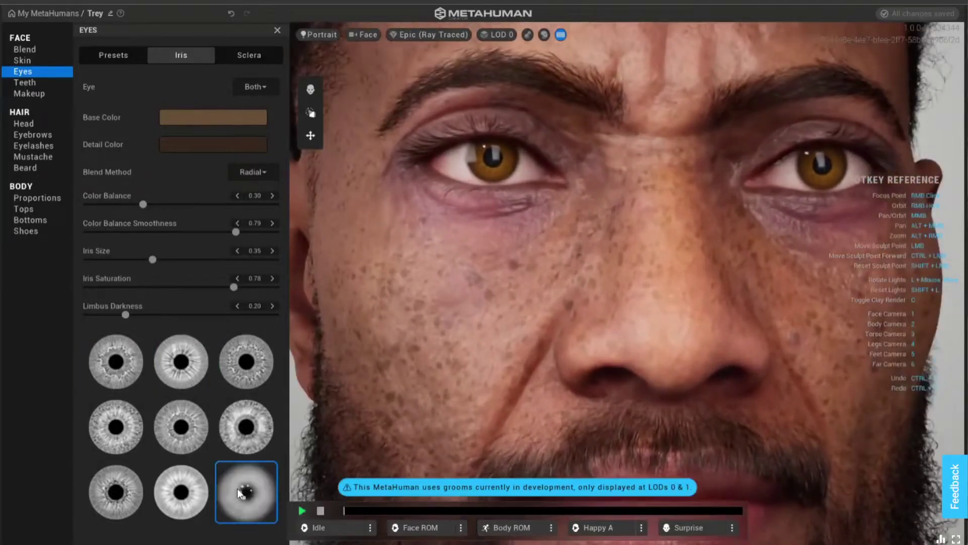
click(143, 497)
click(251, 406)
mouse_move(144, 204)
mouse_down()
mouse_move(273, 207)
mouse_move(13, 196)
mouse_move(149, 202)
mouse_up()
drag(235, 232, 317, 240)
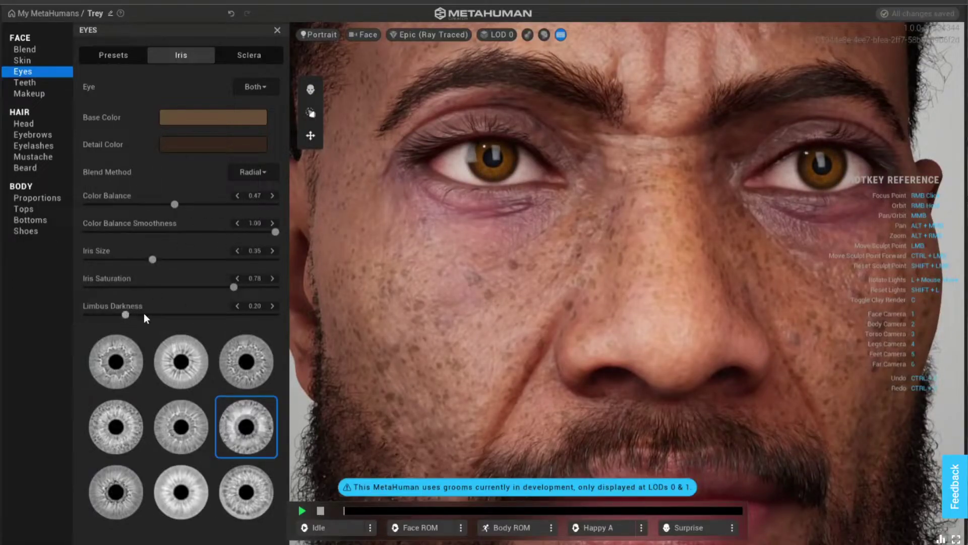
Step: Set the sclera's Brightness to 0.70 and its Vascularity to 1.00
click(255, 57)
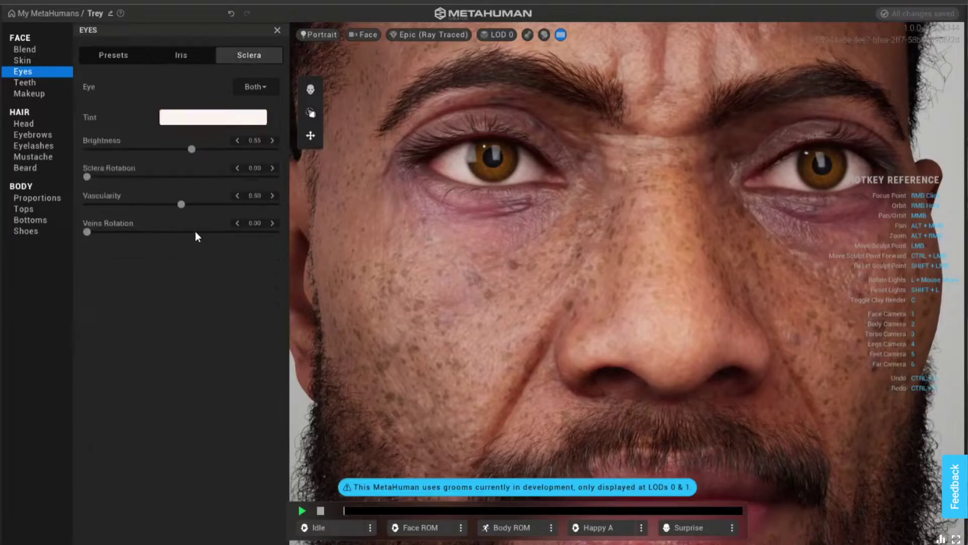
drag(192, 151, 222, 171)
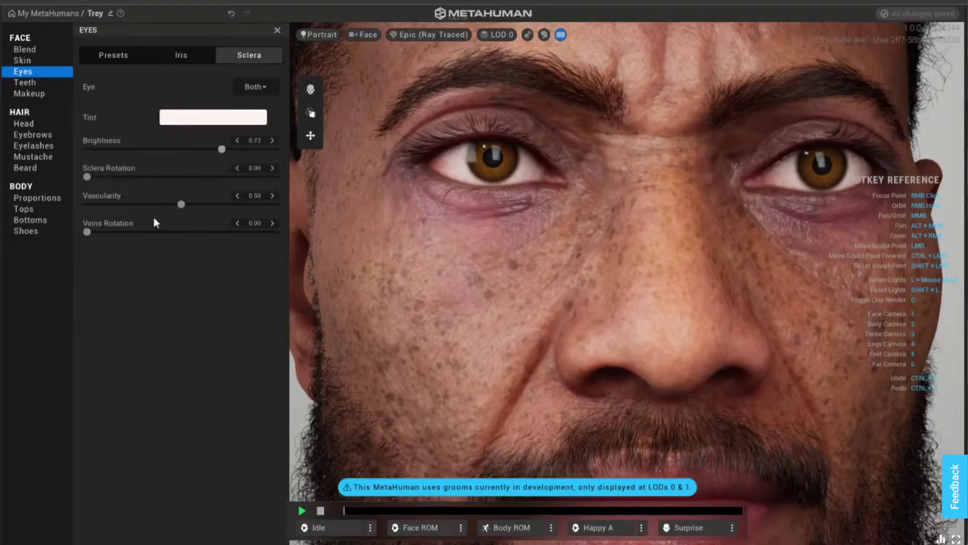
drag(308, 214, 297, 220)
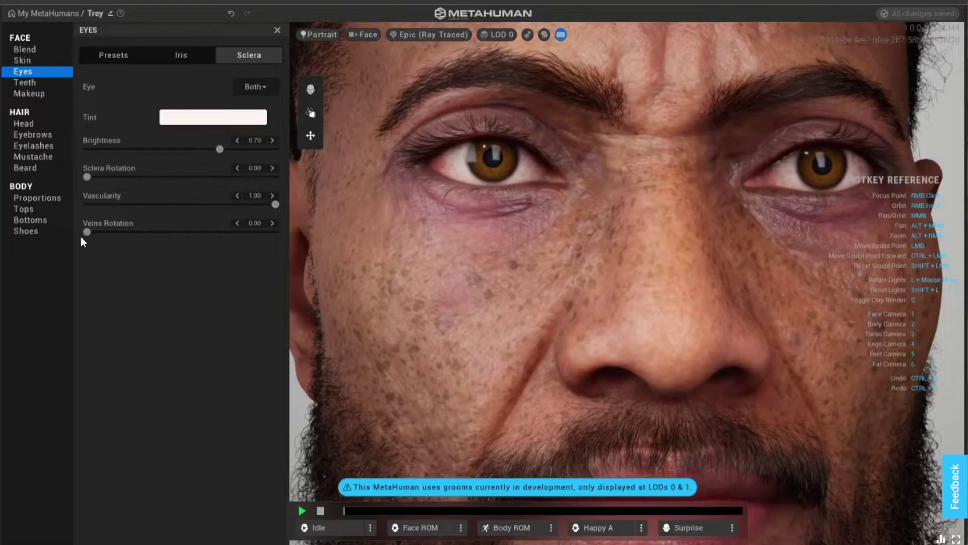
Step: Try the other Blend Method for the iris and return it to Radial
click(132, 55)
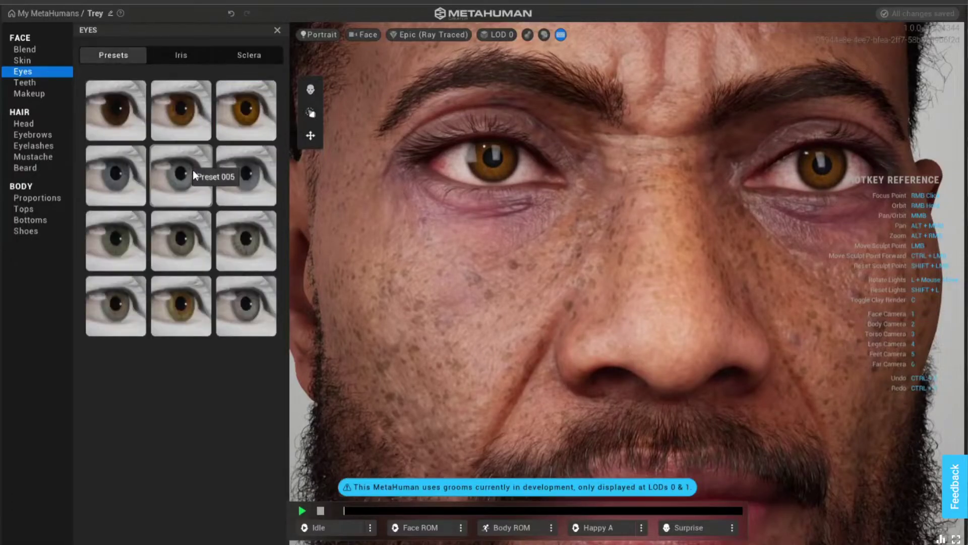
click(161, 57)
click(253, 172)
click(250, 191)
click(263, 174)
click(239, 187)
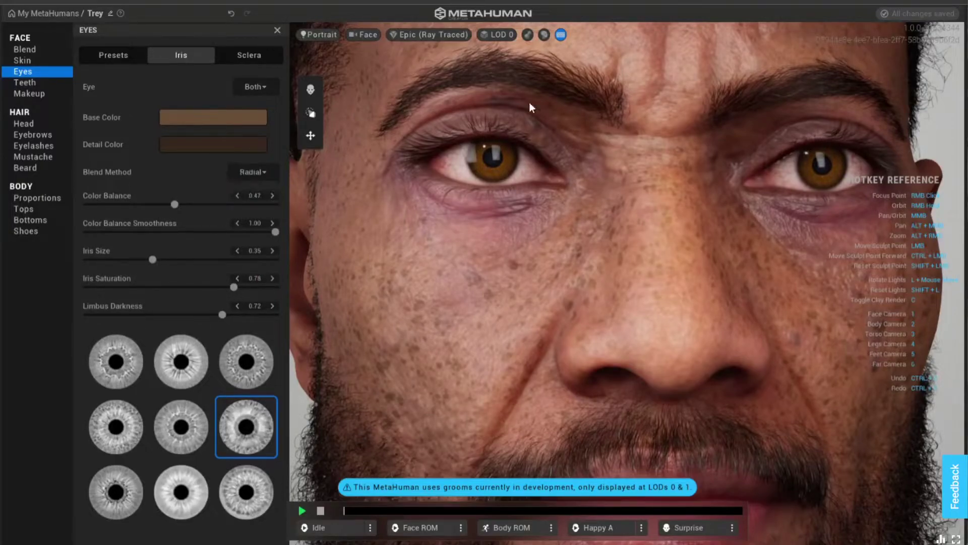
Step: Try greener and bluer iris base colors and settle on a golden brown with U 0.74 and V 0.71
click(203, 123)
click(269, 152)
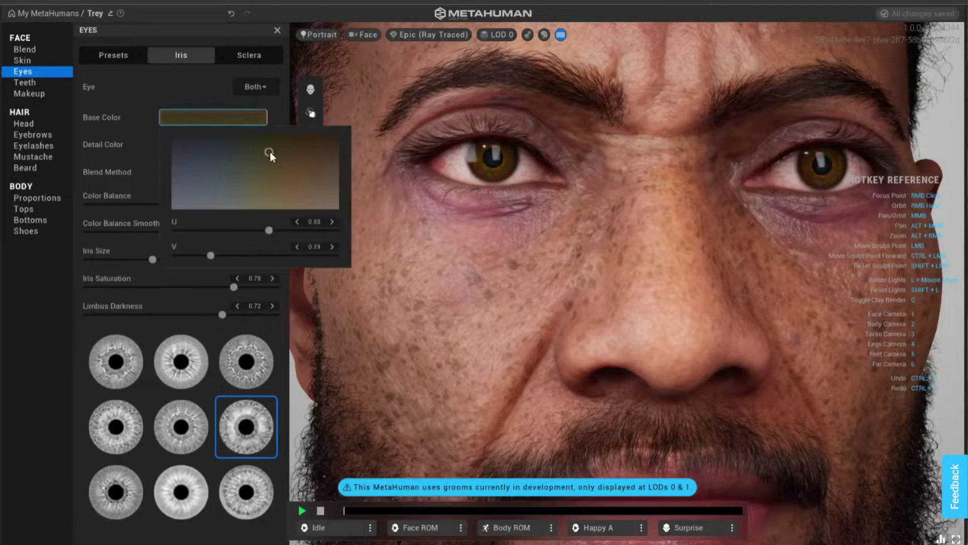
click(203, 187)
drag(192, 188, 294, 189)
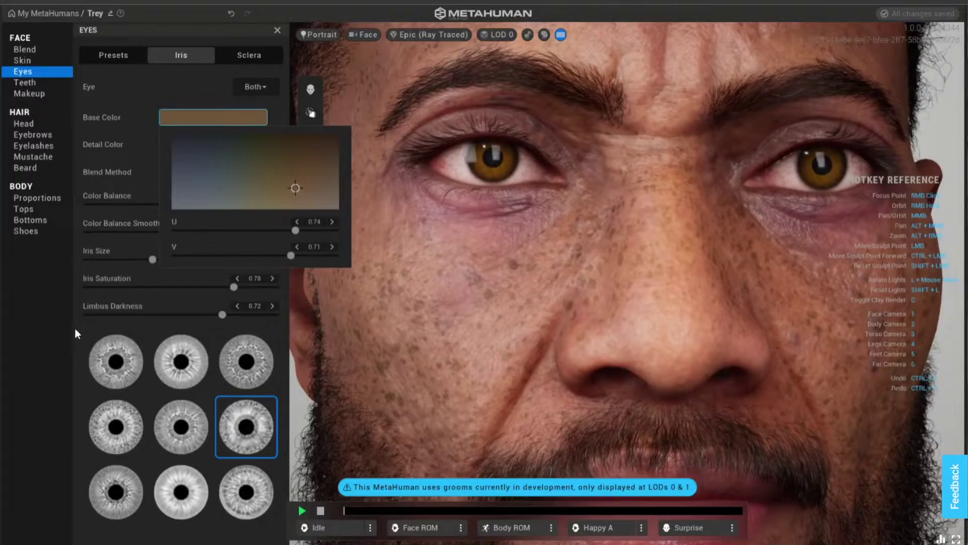
Step: Try several iris patterns and choose the first one in the third row
click(181, 361)
click(179, 428)
click(246, 491)
click(116, 492)
click(115, 426)
click(116, 489)
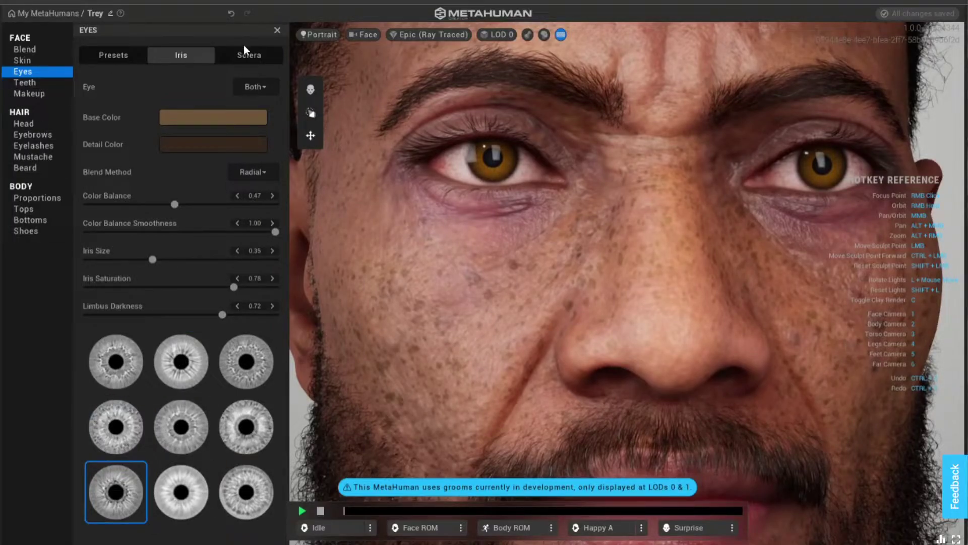
click(262, 88)
Step: Open the teeth settings and set Overbite to -0.52 and Worn Down to 0.07
click(22, 82)
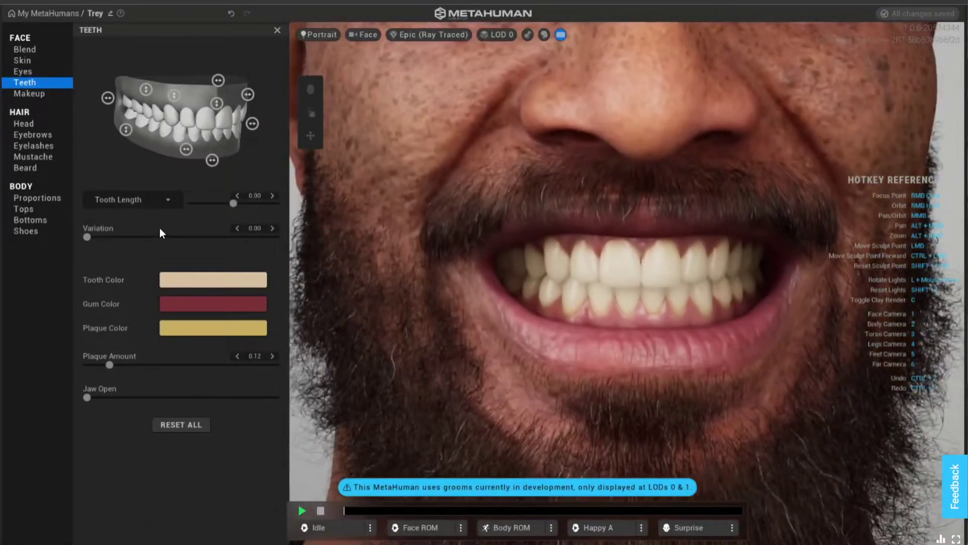
drag(218, 79, 240, 101)
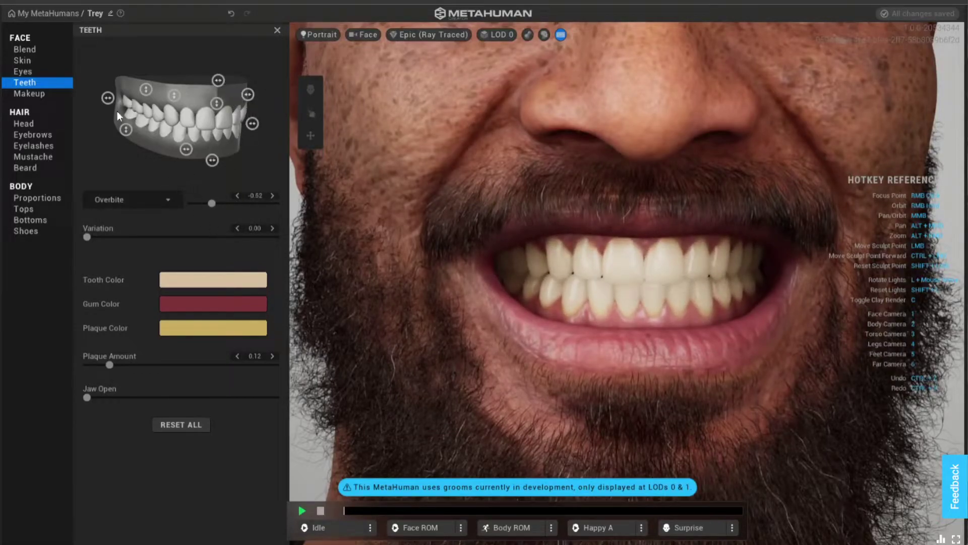
click(126, 129)
drag(129, 151, 157, 177)
drag(150, 128, 145, 128)
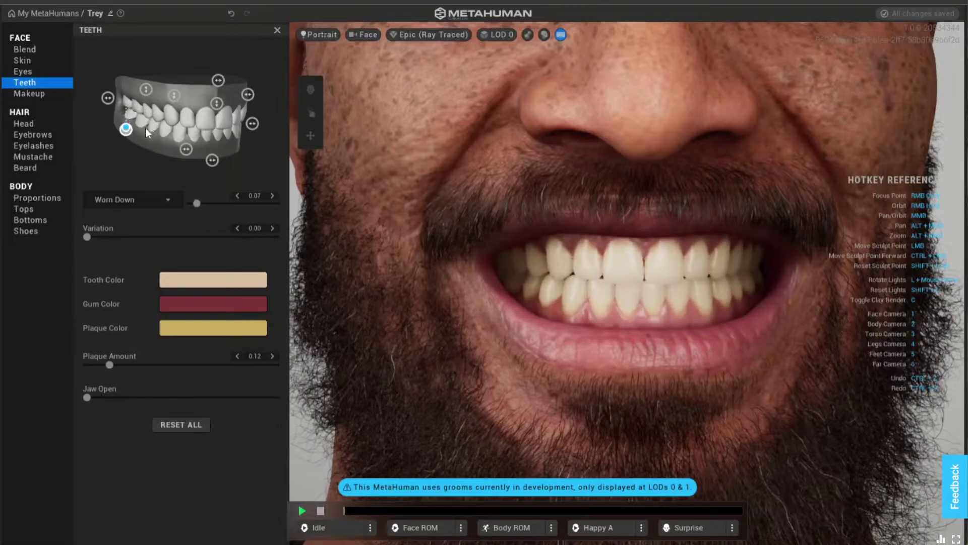
Step: Readjust the teeth's Overbite and set the Upper Shift to 0.56
click(120, 201)
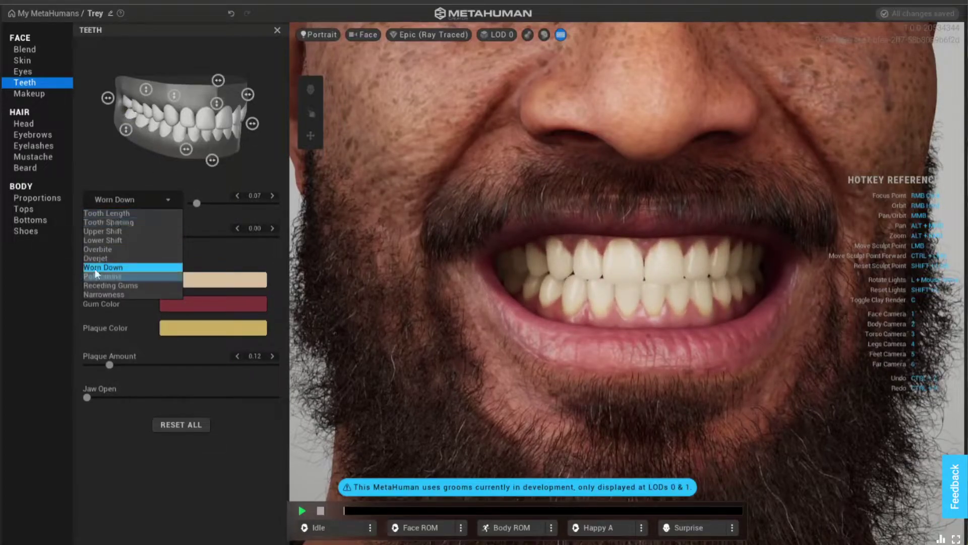
click(99, 250)
drag(224, 204, 256, 204)
click(132, 199)
click(103, 233)
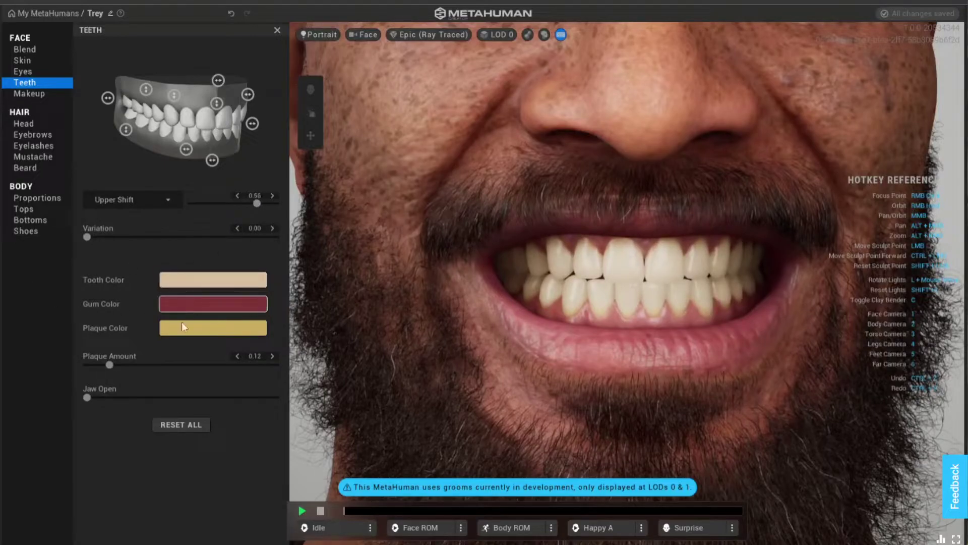
Step: Set the teeth's Plaque Amount to 0.26 and test the Jaw Open setting, leaving the jaw closed
drag(110, 363, 150, 355)
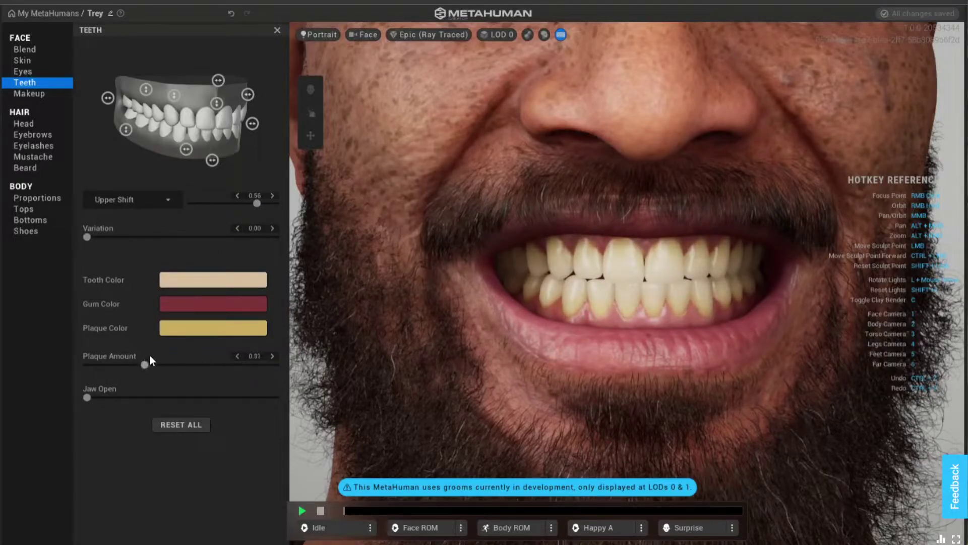
drag(87, 398, 89, 378)
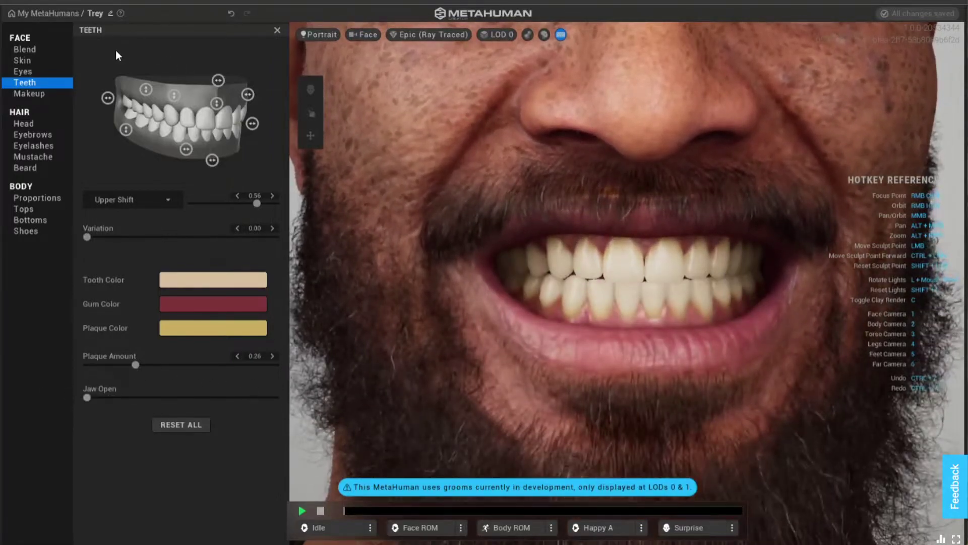
Step: Apply foundation makeup in the first color swatch and set its Intensity to 0.52
click(23, 93)
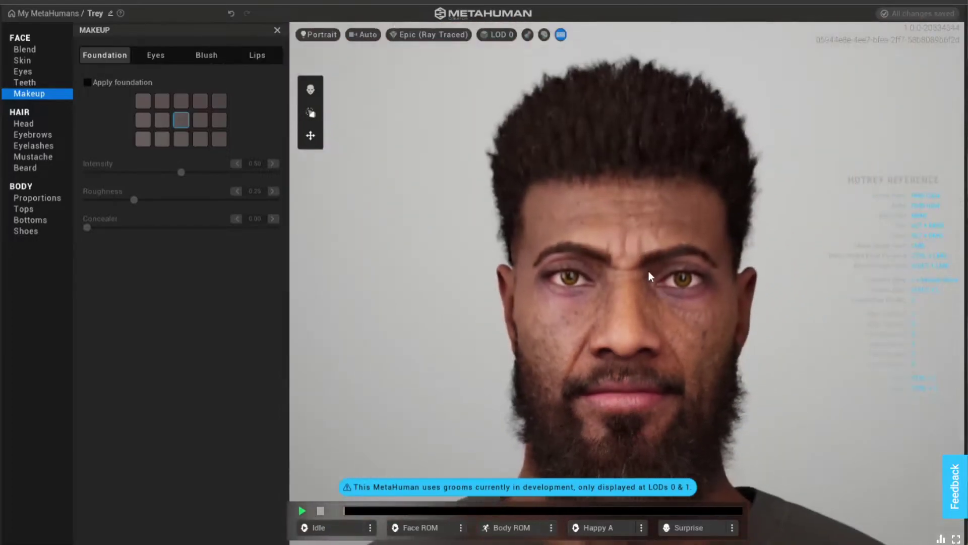
drag(692, 336, 652, 329)
middle_drag(652, 328, 628, 264)
scroll(631, 261, down, 1)
scroll(631, 261, up, 3)
click(87, 83)
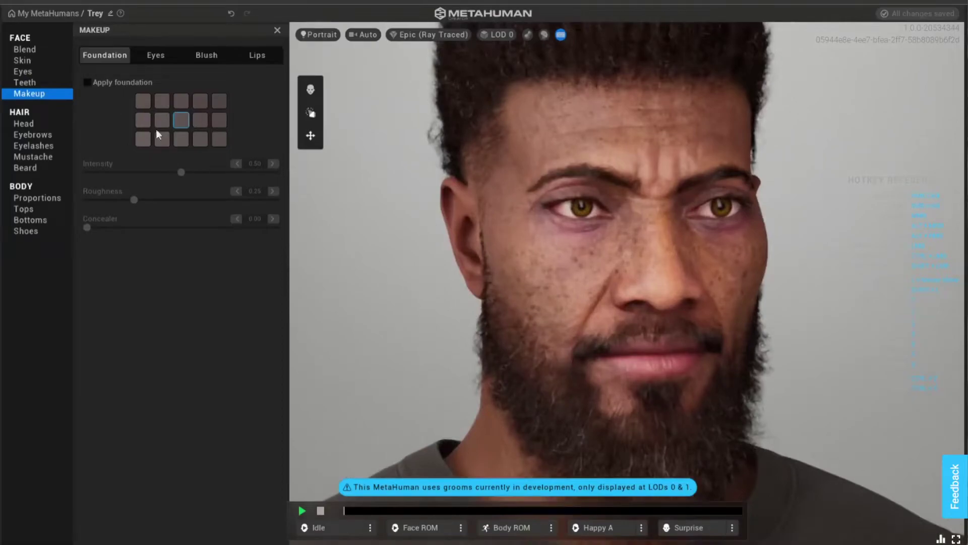
click(146, 102)
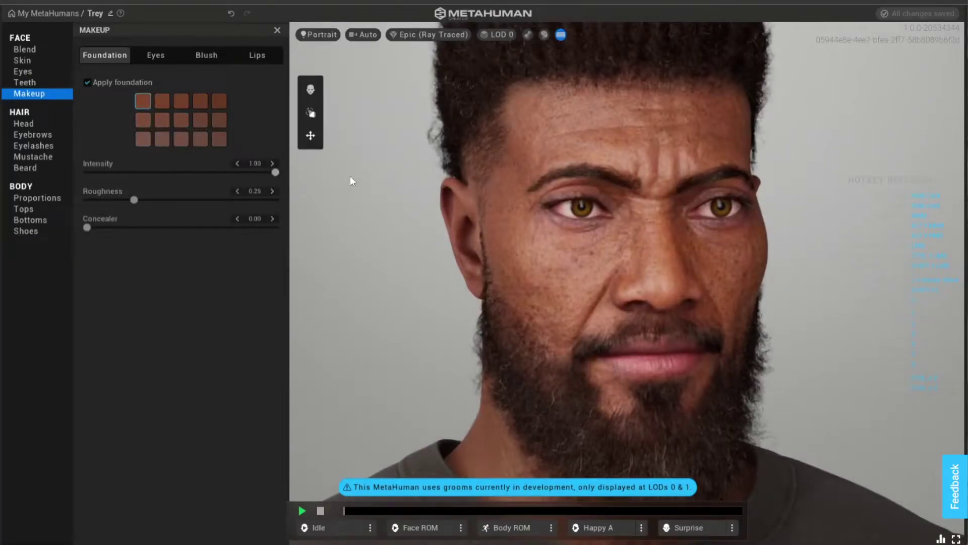
drag(90, 171, 185, 173)
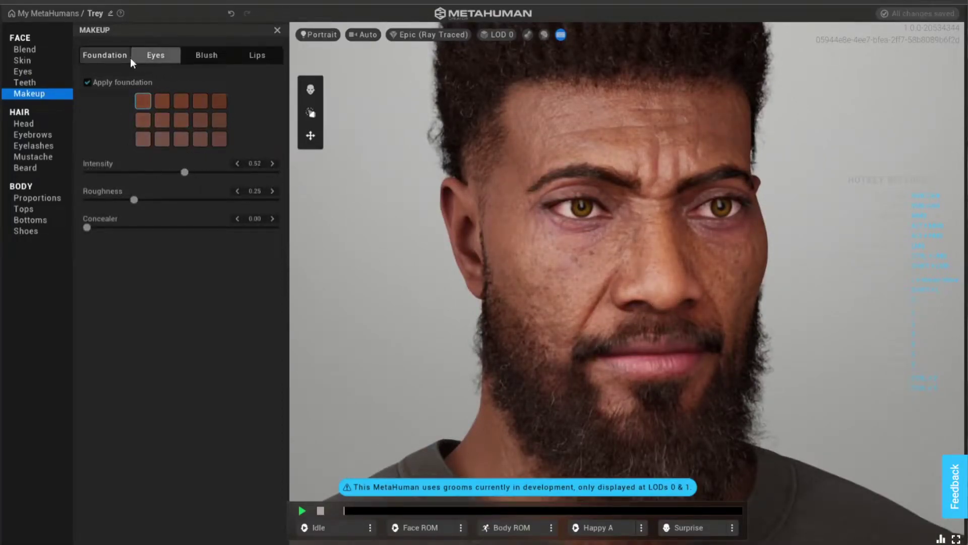
Step: Try the Soft Smokey eye makeup and the thin style beside it, colored black (000000)
click(156, 55)
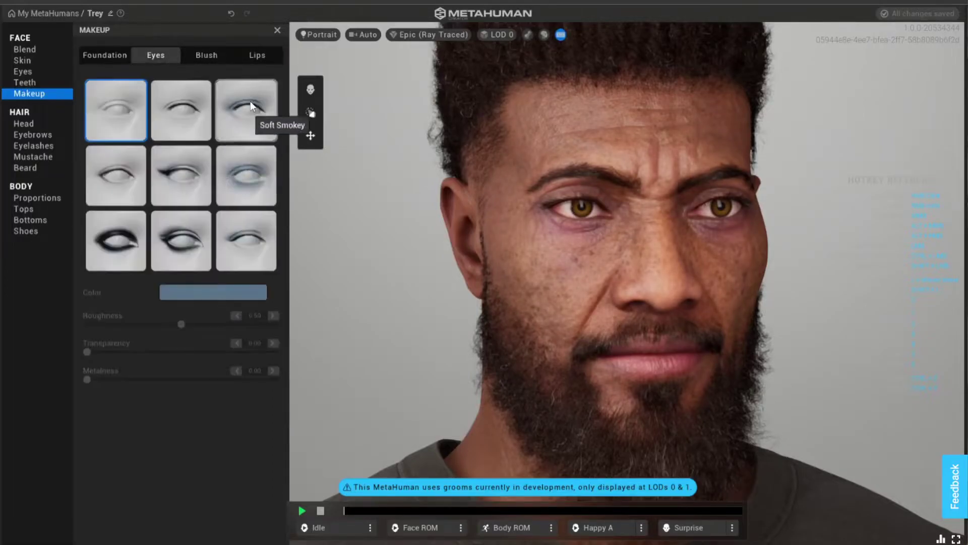
click(250, 104)
click(162, 115)
click(242, 293)
drag(217, 373, 142, 433)
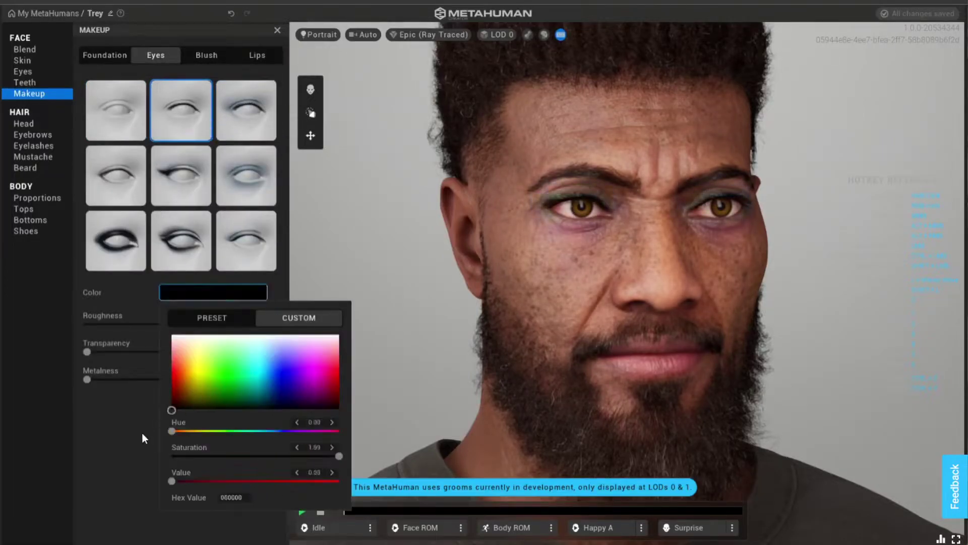
Step: Try Panda Smudge and other heavier eye makeup styles, remove the eye makeup and look through the blush and lips options
click(179, 188)
click(250, 193)
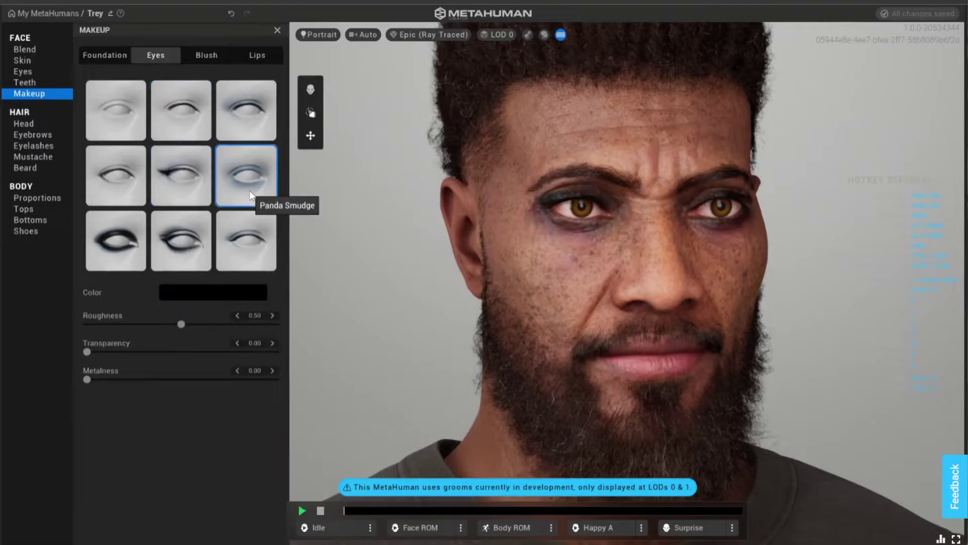
click(90, 240)
click(116, 110)
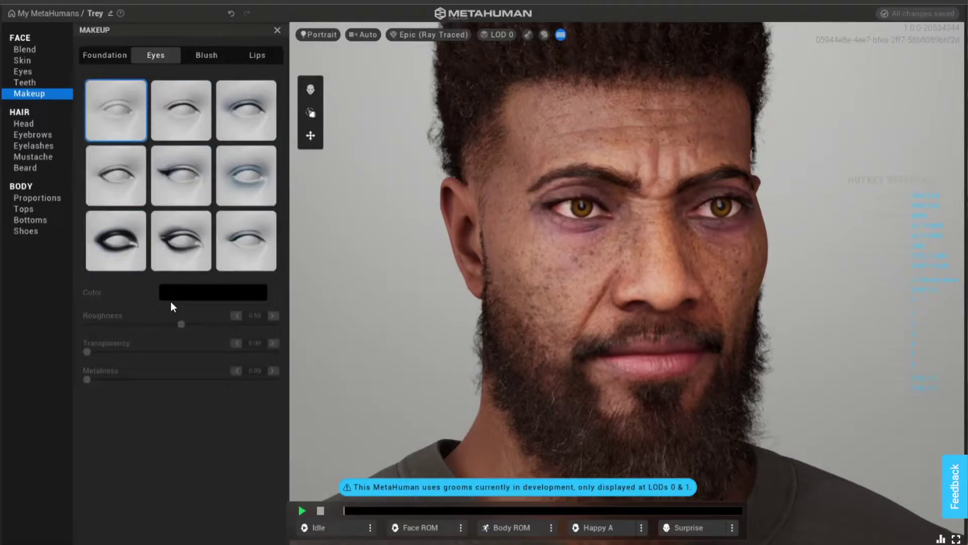
click(216, 57)
click(258, 59)
Step: Adjust the head hair's Roughness and increase its Salt & Pepper amount
click(23, 124)
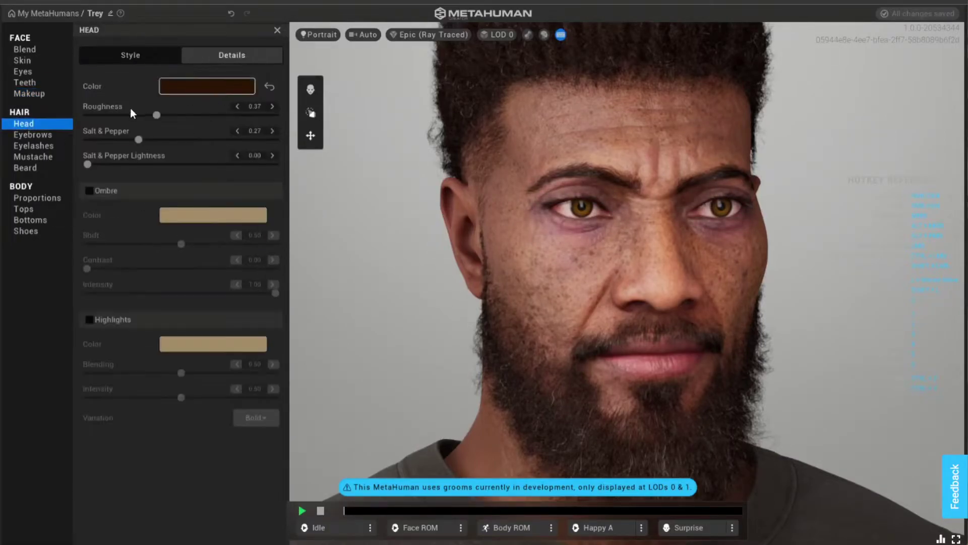
mouse_move(156, 114)
mouse_down()
mouse_move(75, 112)
mouse_move(215, 113)
mouse_move(199, 115)
mouse_up()
click(166, 115)
drag(136, 139, 189, 147)
Step: Try the braided hairstyle at the end of the third row and inspect the head from several sides
click(130, 56)
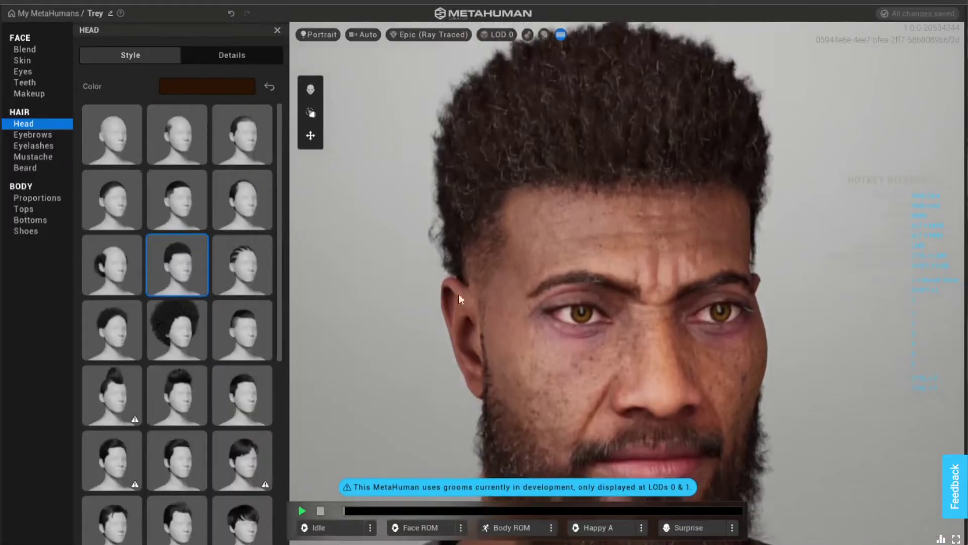
click(252, 260)
drag(616, 323, 888, 283)
drag(763, 315, 428, 310)
Step: Try the large afro, the short cut with shaved sides and the last two hairstyles in the sixth row
click(177, 323)
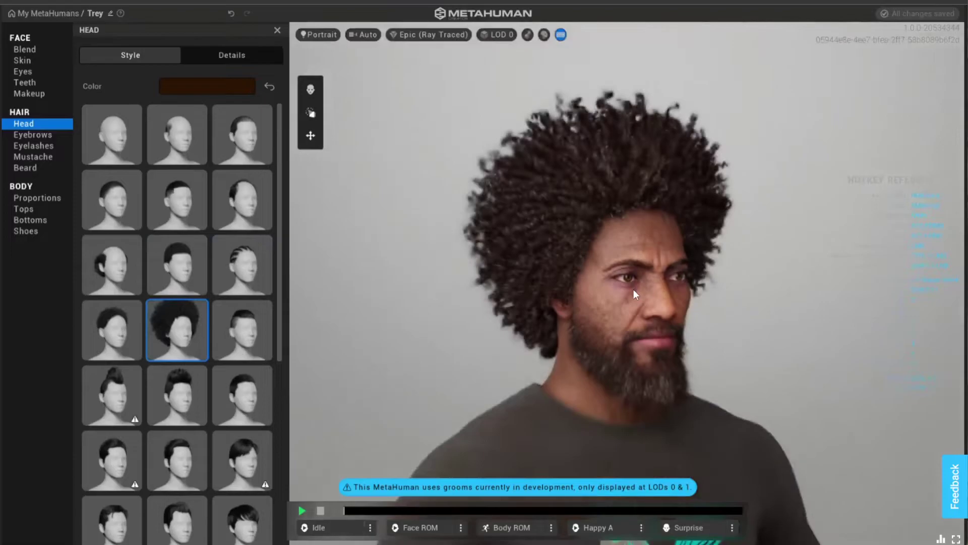
click(235, 324)
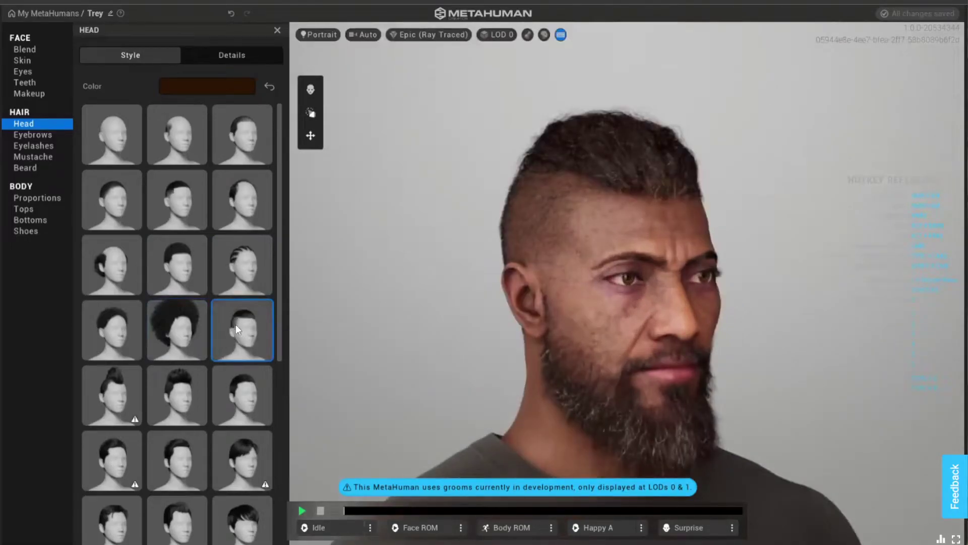
click(173, 456)
click(247, 452)
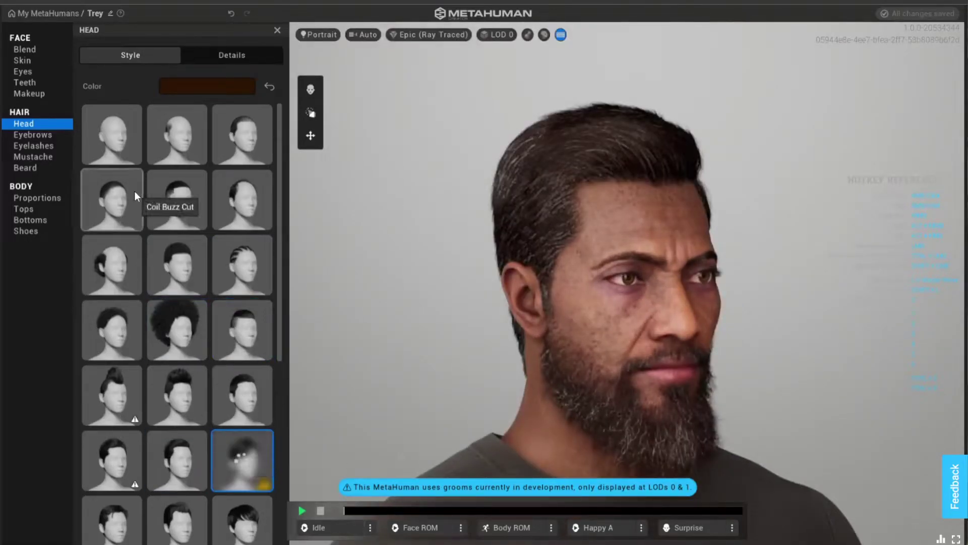
Step: Try the bald head, the third style in the first row, the balding style in the third row and the Short Coil hairstyle
click(104, 137)
click(265, 151)
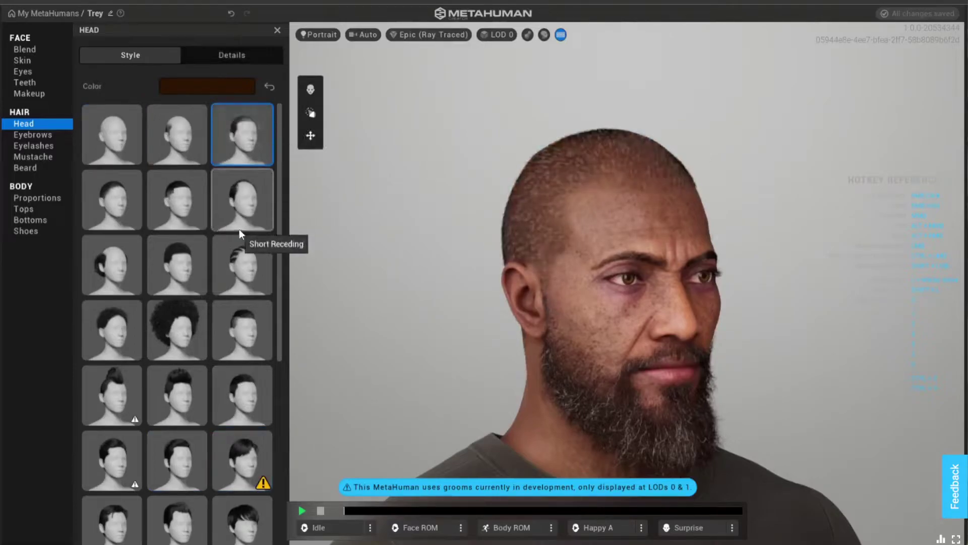
click(137, 292)
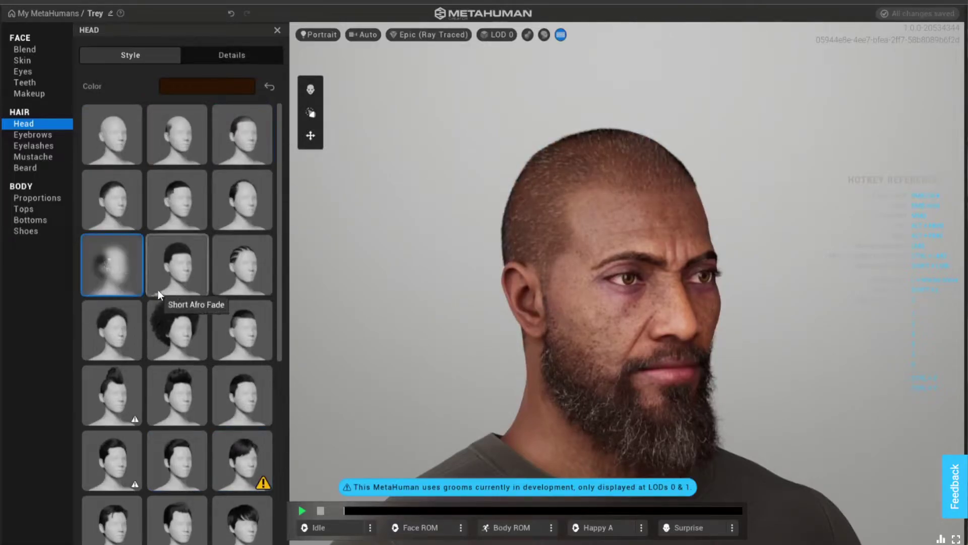
click(122, 341)
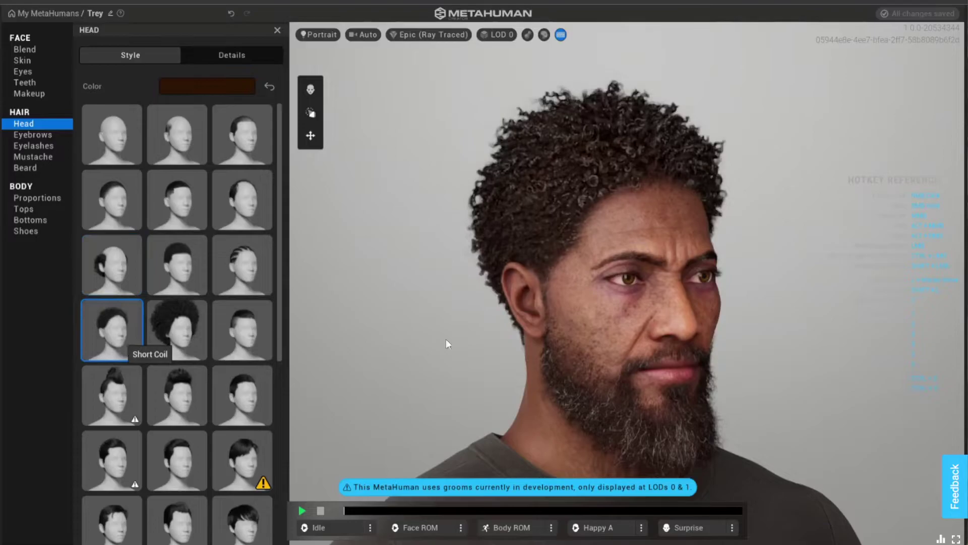
Step: Try the mohawk hairstyle and switch the head hair to the long straight style
scroll(181, 353, down, 2)
click(109, 292)
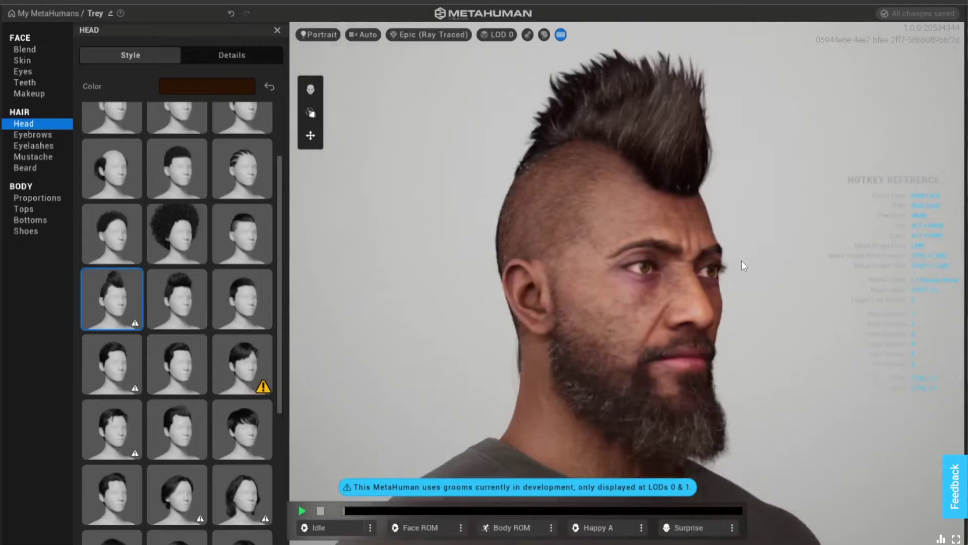
scroll(215, 381, down, 6)
click(225, 371)
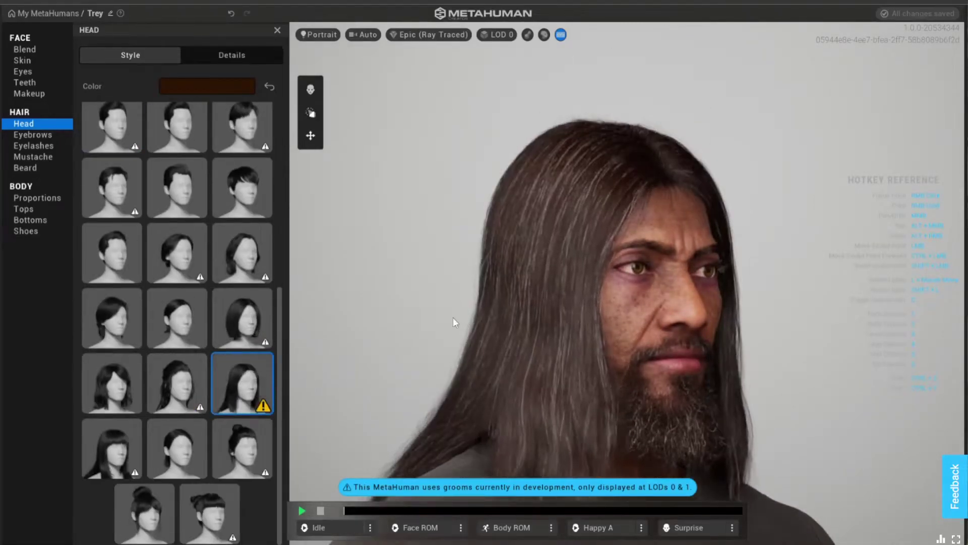
Step: Try the updo in the last row and the long side-swept wavy hairstyle, and switch the head hair to the mohawk
click(150, 516)
click(115, 381)
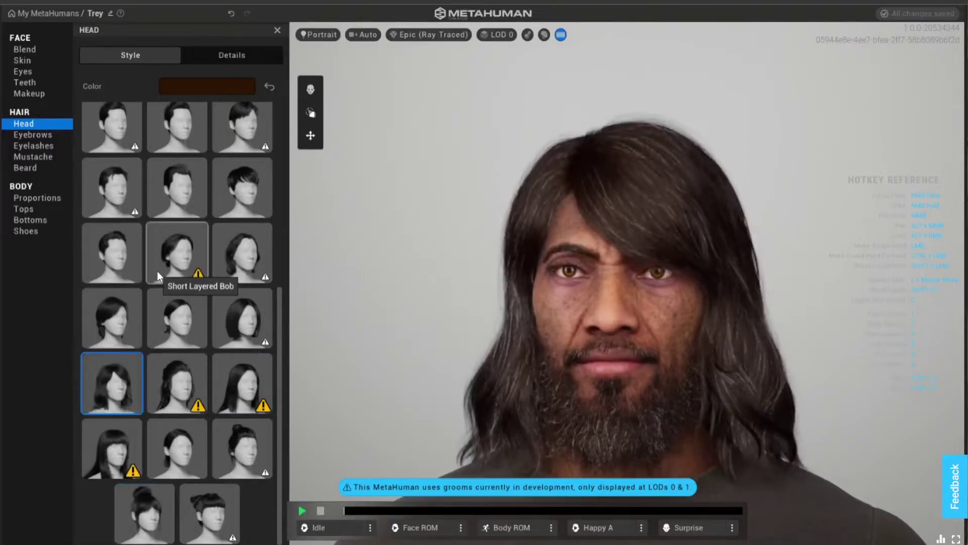
scroll(157, 269, up, 3)
click(171, 208)
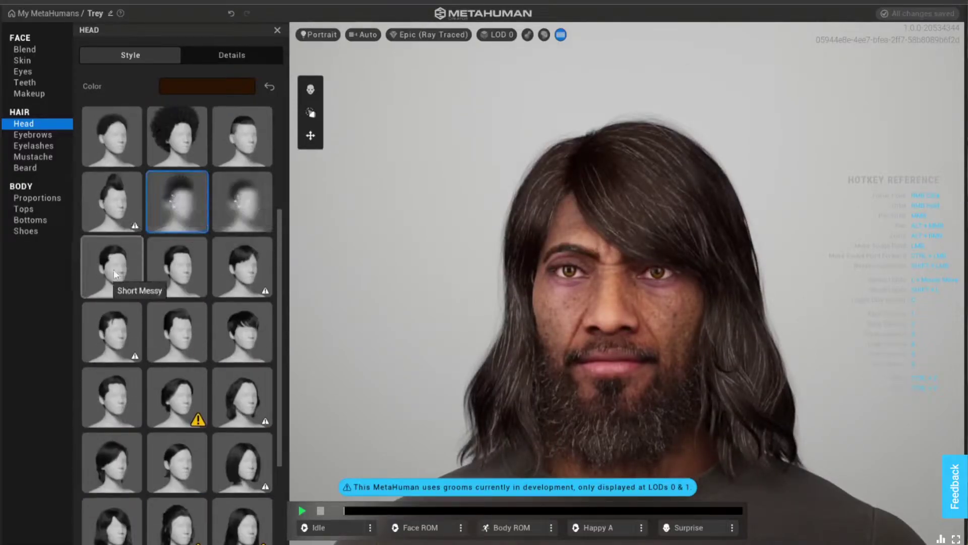
click(108, 202)
right_drag(560, 233, 847, 243)
Step: Try a custom head hair color with melanin 0.81 and redness 0.13, and a cyan hair dye of 00FFFF
click(233, 56)
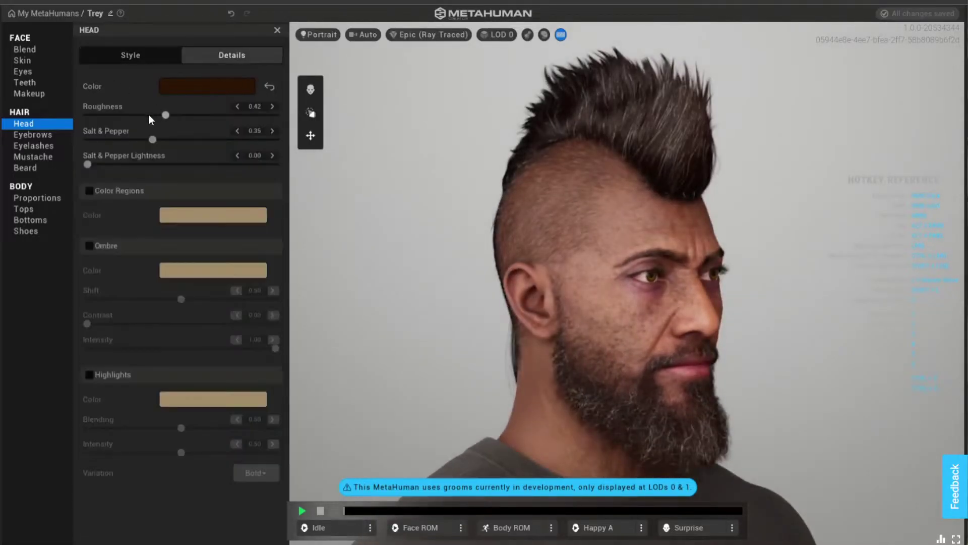
click(194, 93)
mouse_move(292, 168)
mouse_down()
mouse_move(207, 171)
mouse_move(223, 207)
mouse_move(274, 231)
mouse_move(324, 229)
mouse_move(353, 156)
mouse_move(277, 156)
mouse_move(310, 177)
mouse_move(307, 159)
mouse_up()
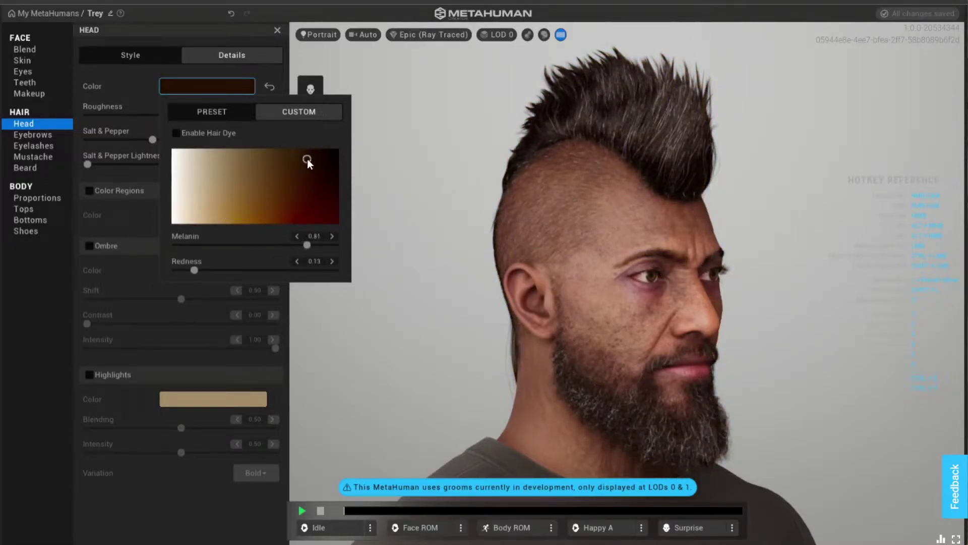
click(177, 133)
click(255, 184)
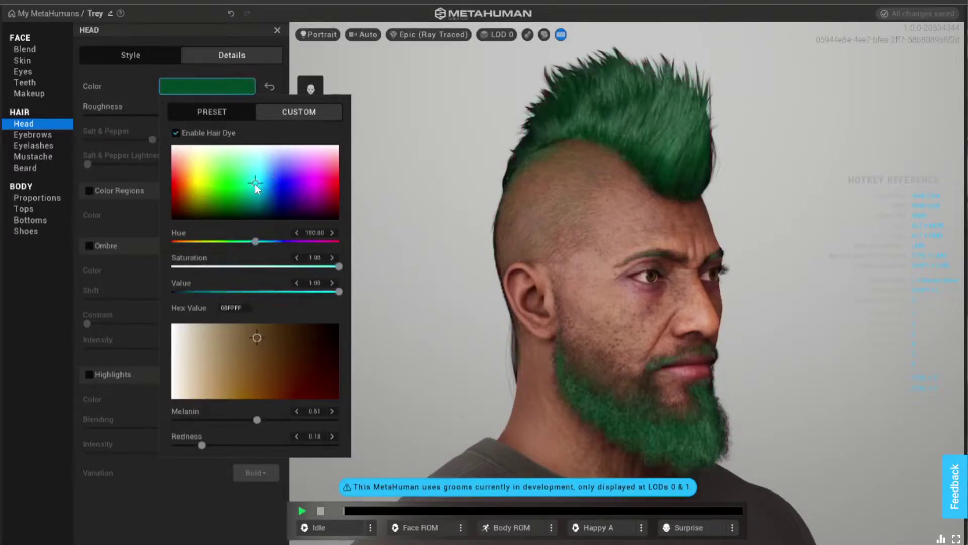
Step: Disable the hair dye and apply the second dark brown swatch in the first row of the Neutral color presets
click(176, 133)
click(216, 112)
click(196, 160)
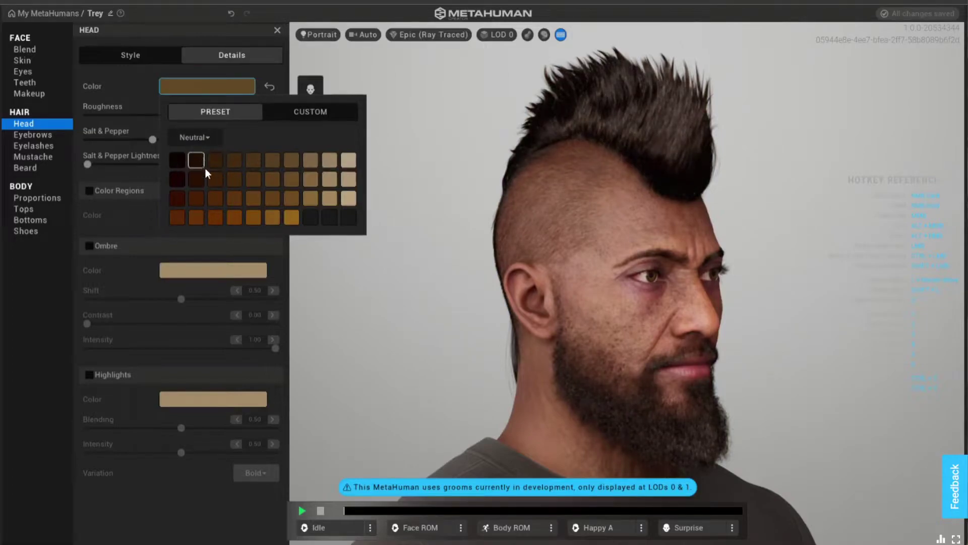
click(198, 161)
click(151, 108)
Step: Set the head hair's Roughness to 0.32, Salt & Pepper to 0.00 and Salt & Pepper Lightness to 0.50
mouse_move(147, 115)
mouse_down()
mouse_move(199, 116)
mouse_move(166, 115)
mouse_up()
mouse_move(147, 157)
mouse_down()
mouse_move(135, 160)
mouse_move(146, 157)
mouse_up()
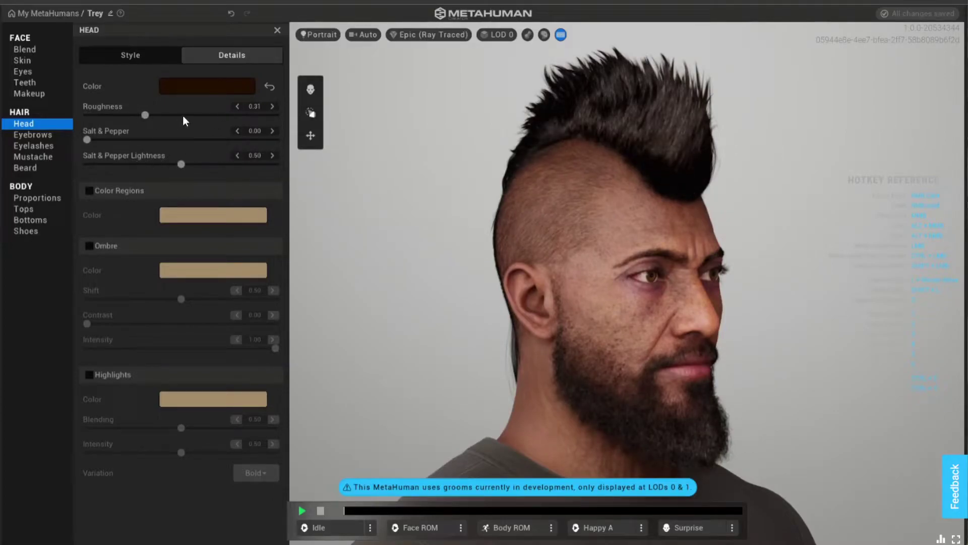
click(236, 106)
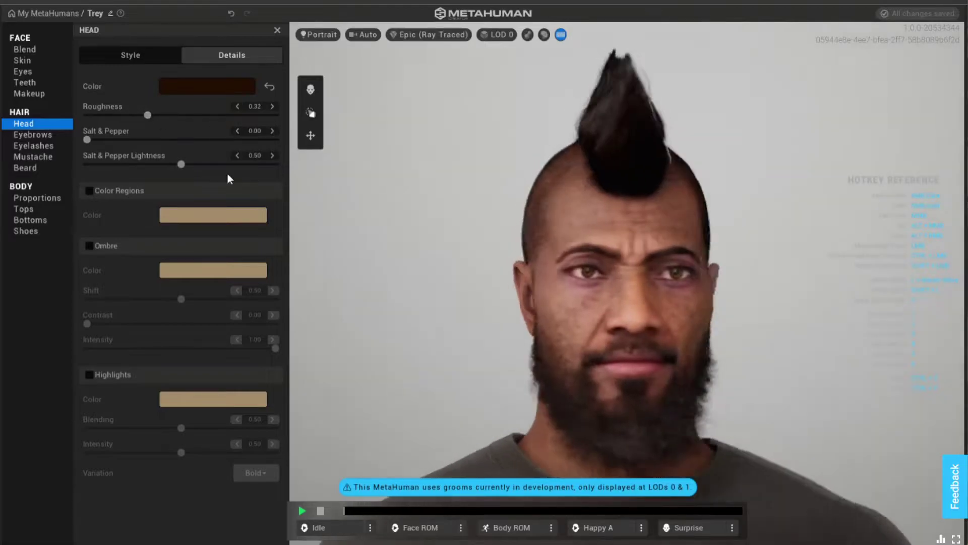
Step: Enable Color Regions for the mohawk and set the region color to dark brown with melanin 0.84 and redness 0.25
click(88, 191)
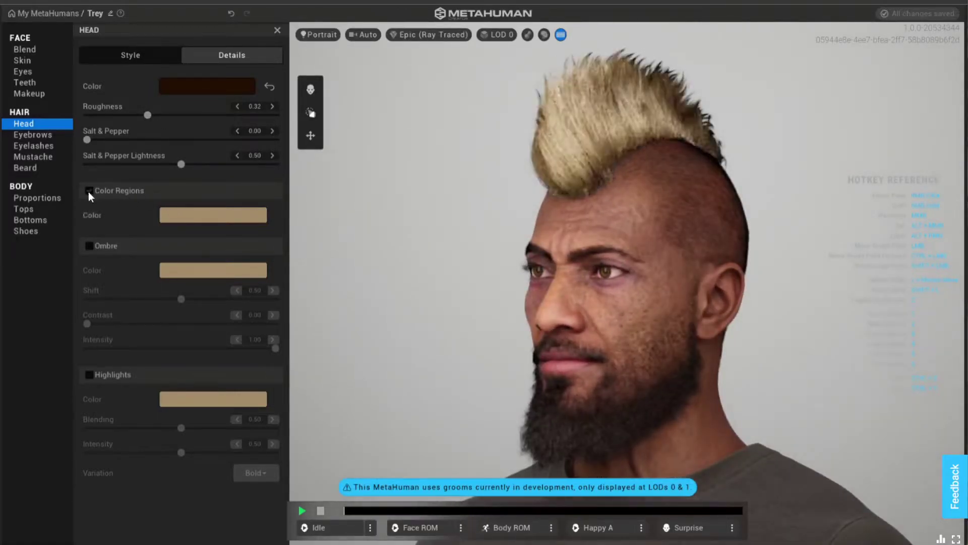
click(169, 220)
click(296, 302)
mouse_move(296, 302)
mouse_down()
mouse_move(321, 301)
mouse_move(301, 301)
mouse_move(312, 298)
mouse_up()
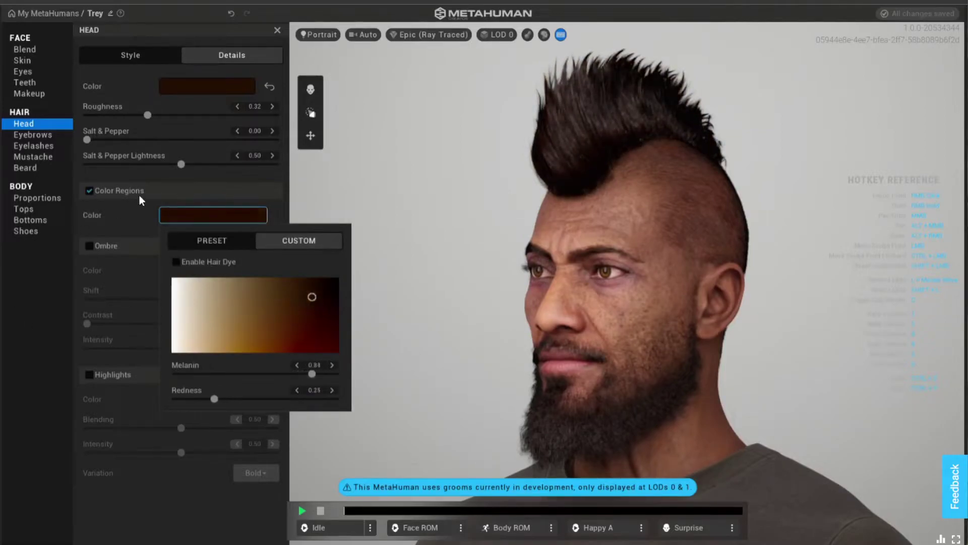
Step: Enable Ombre on the mohawk with a brown color of melanin 0.60 and redness 0.05, and set its Shift to 0.99
click(91, 249)
click(90, 246)
click(214, 275)
drag(228, 343, 273, 337)
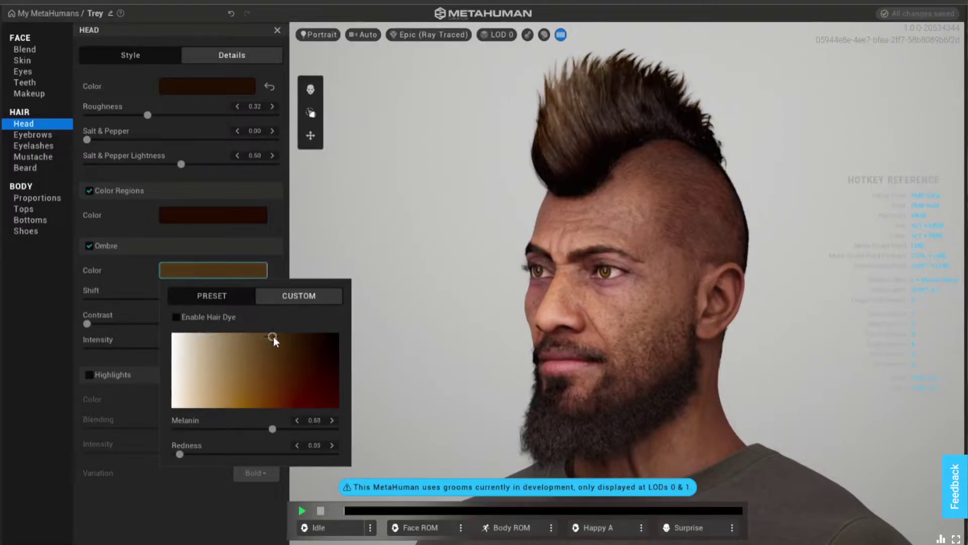
click(128, 265)
drag(158, 298, 273, 298)
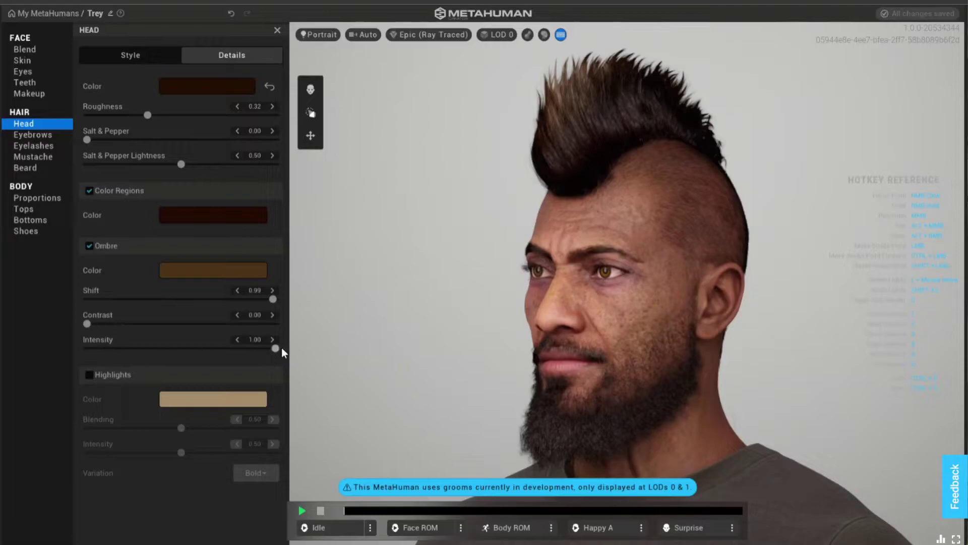
Step: Enable Highlights on the mohawk with a burnt-orange color and set their Blending to 0.35
click(89, 374)
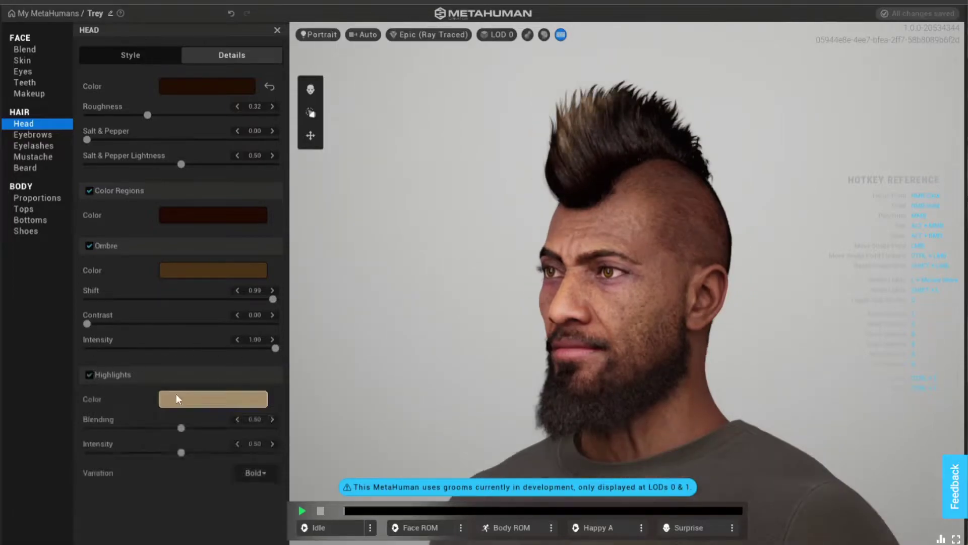
drag(182, 428, 221, 428)
drag(81, 423, 152, 427)
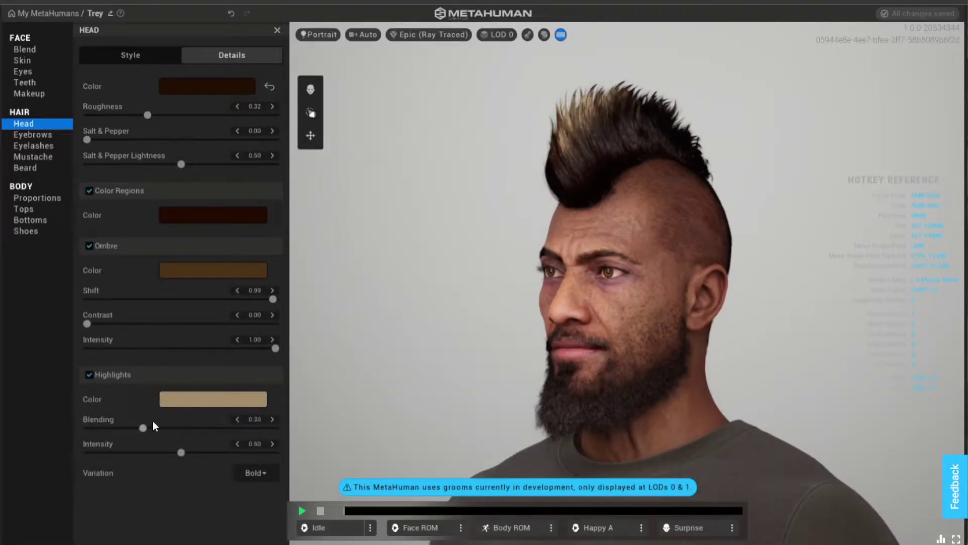
click(237, 399)
mouse_move(302, 282)
mouse_down()
mouse_move(342, 326)
mouse_move(236, 321)
mouse_move(244, 312)
mouse_move(278, 329)
mouse_up()
click(150, 494)
Step: Try the Thin highlight variation and set the Variation to Traditional
click(254, 474)
click(252, 513)
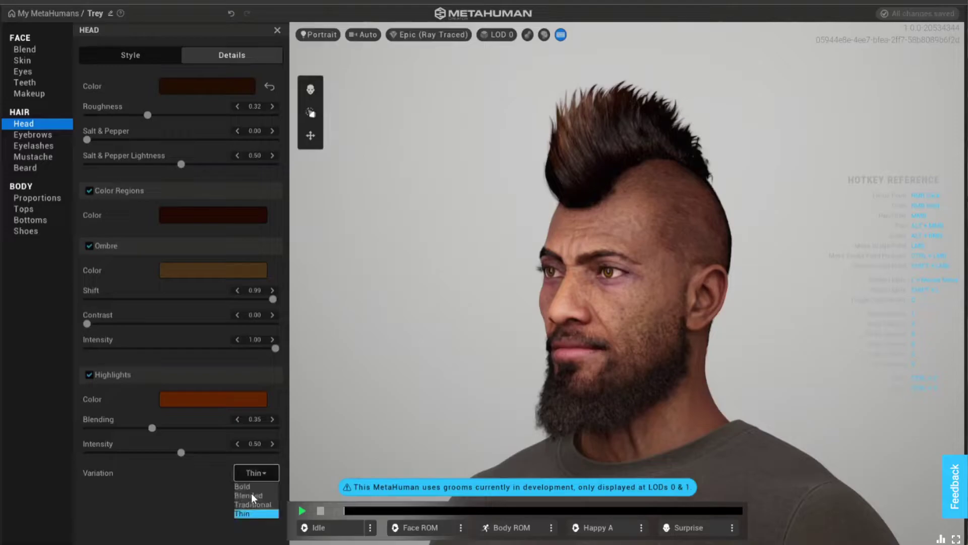
click(251, 502)
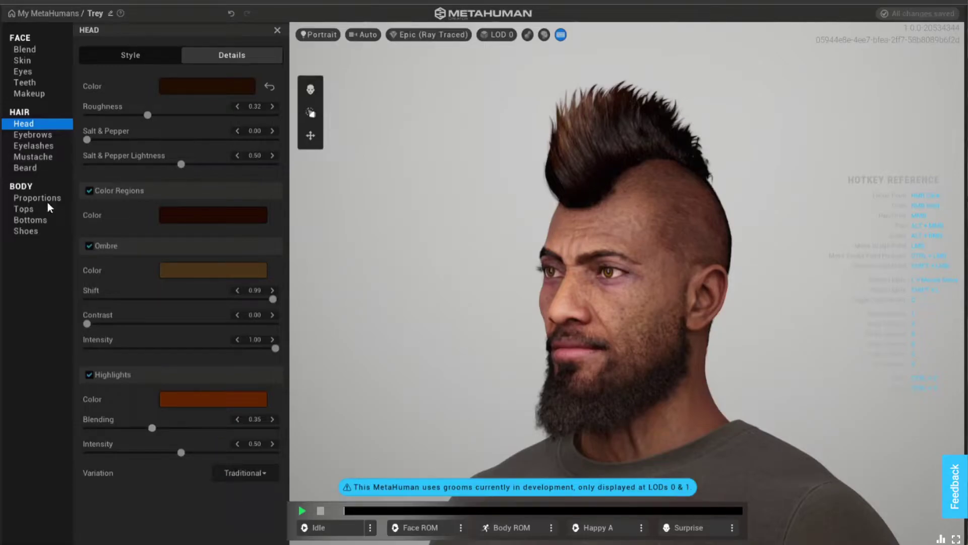
Step: Compare several eyebrow styles, including Medium Wide Eyebrows, and apply Medium Scraggly Eyebrows
click(31, 134)
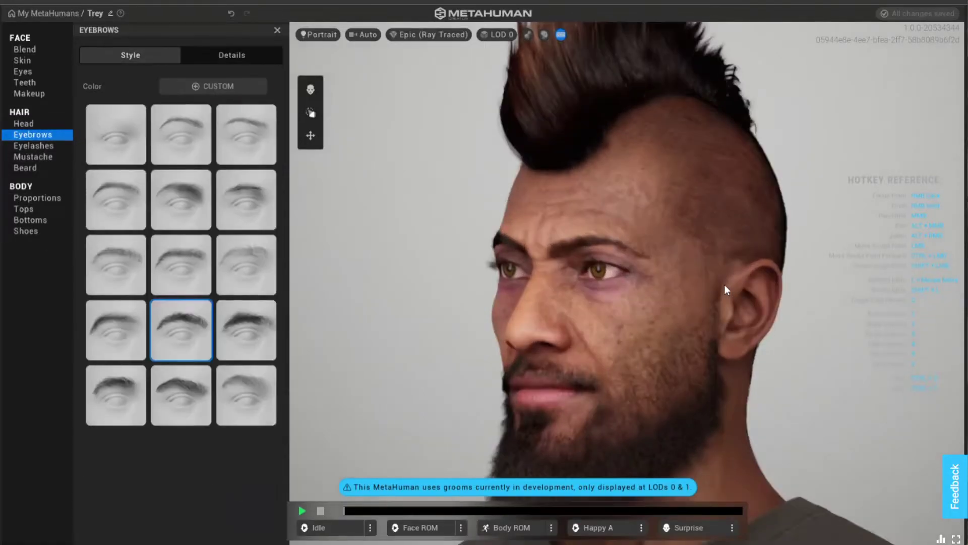
click(226, 271)
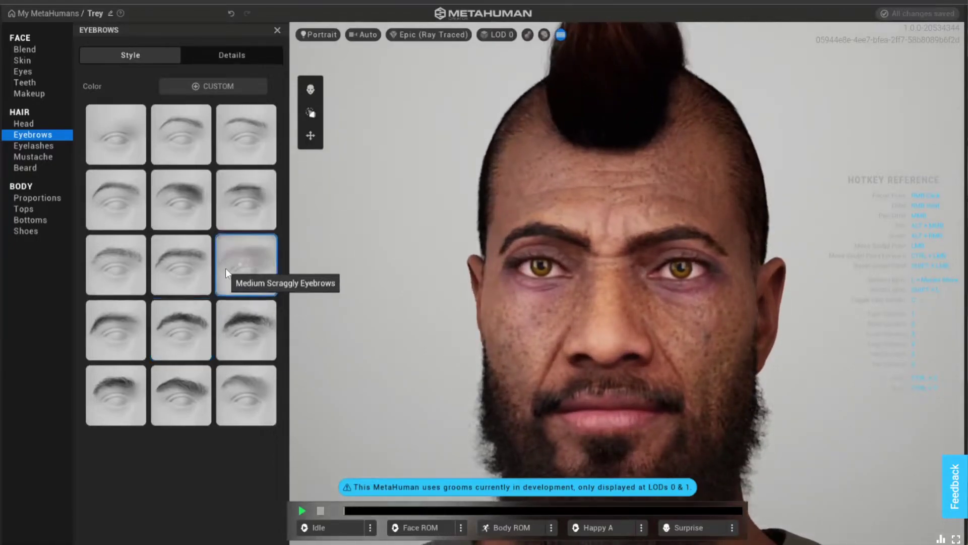
click(244, 325)
click(166, 330)
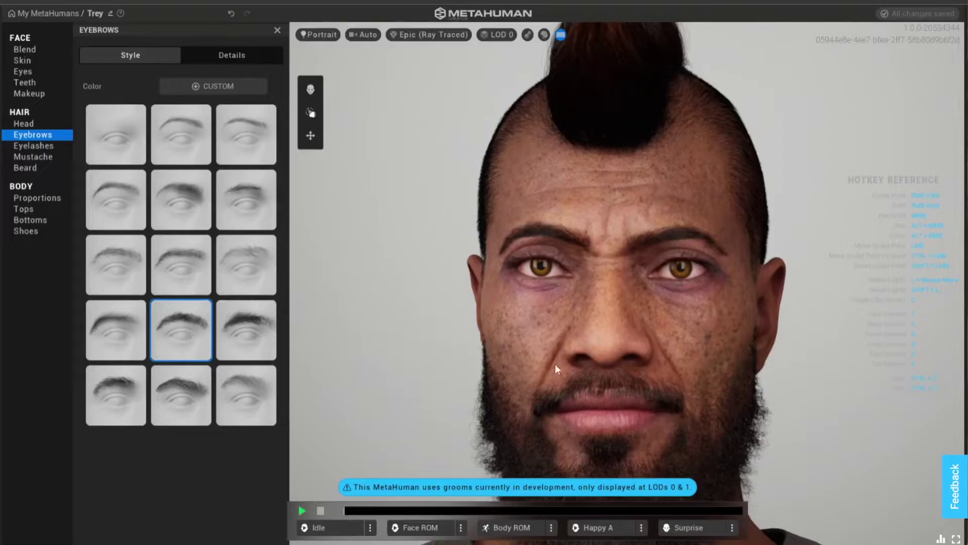
click(196, 401)
click(101, 394)
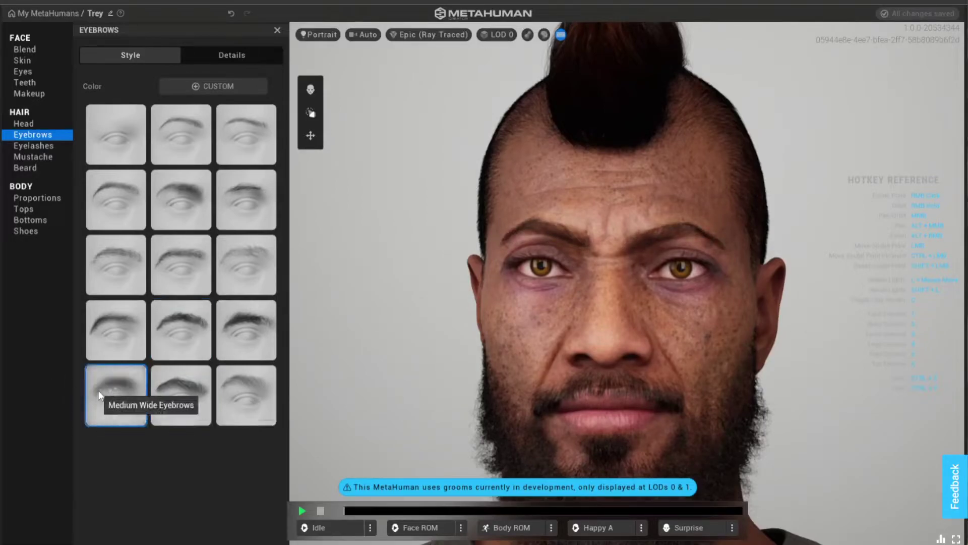
click(244, 250)
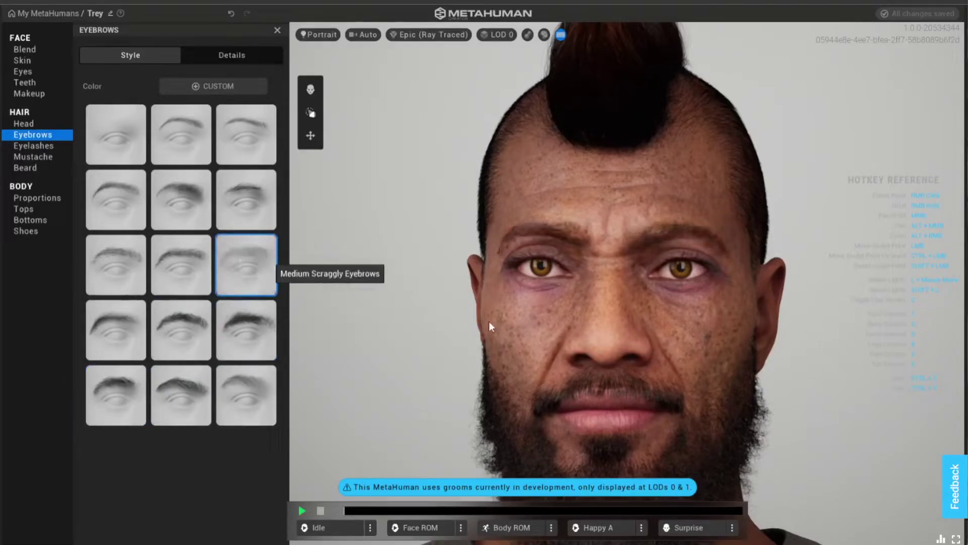
drag(731, 272, 127, 247)
Step: Try a custom brown eyebrow color with melanin 0.60 and redness 0.39, and reset the eyebrow color
click(220, 56)
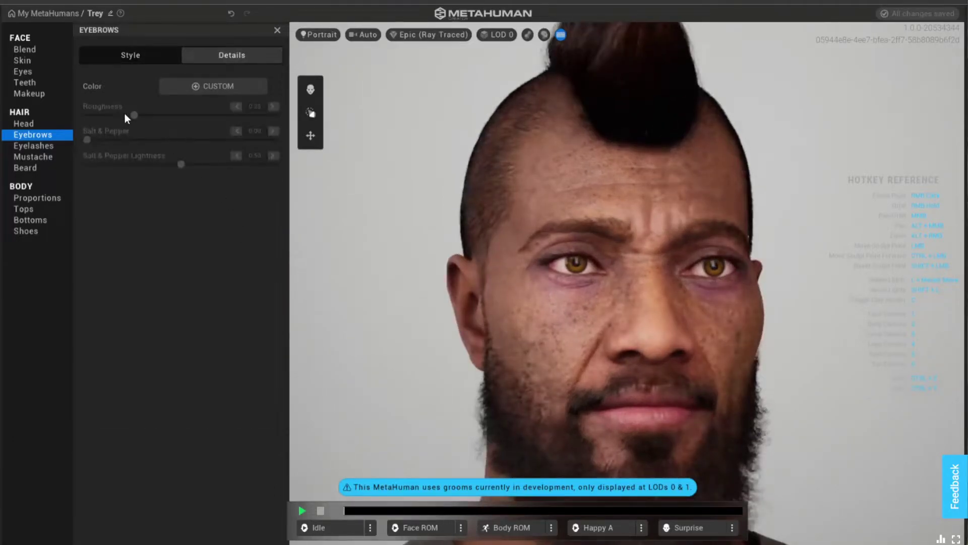
click(195, 86)
drag(240, 181, 272, 178)
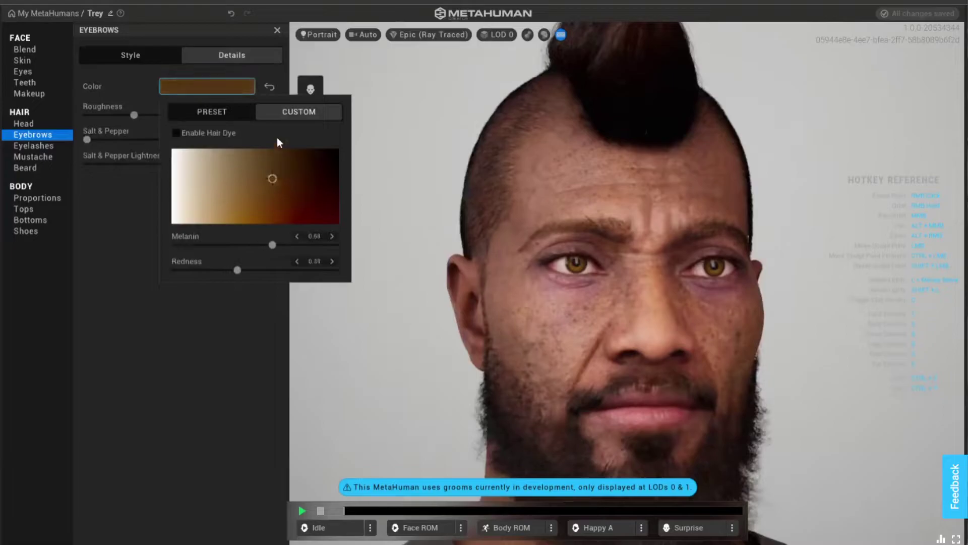
click(269, 86)
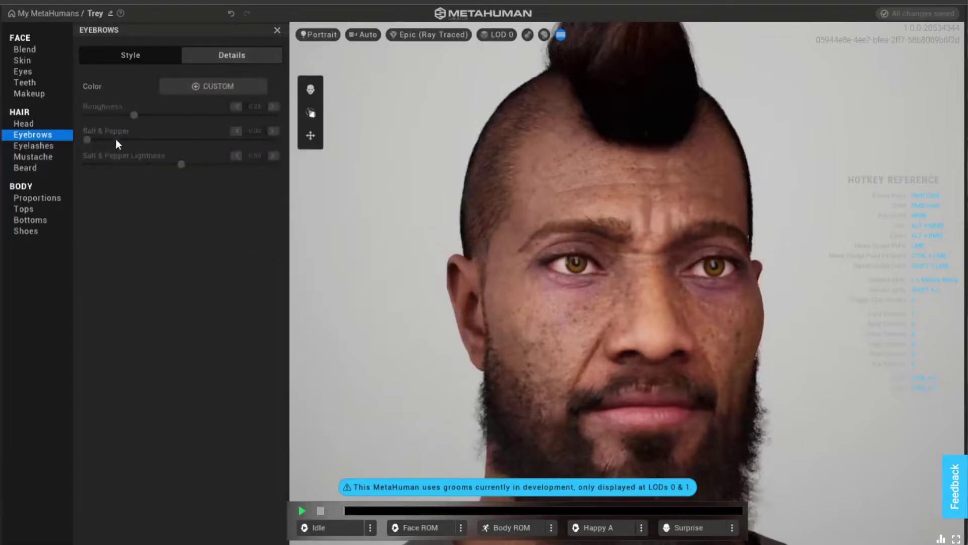
Step: Inspect the eyelashes up close and try the middle eyelash style in the second row
click(65, 147)
click(127, 54)
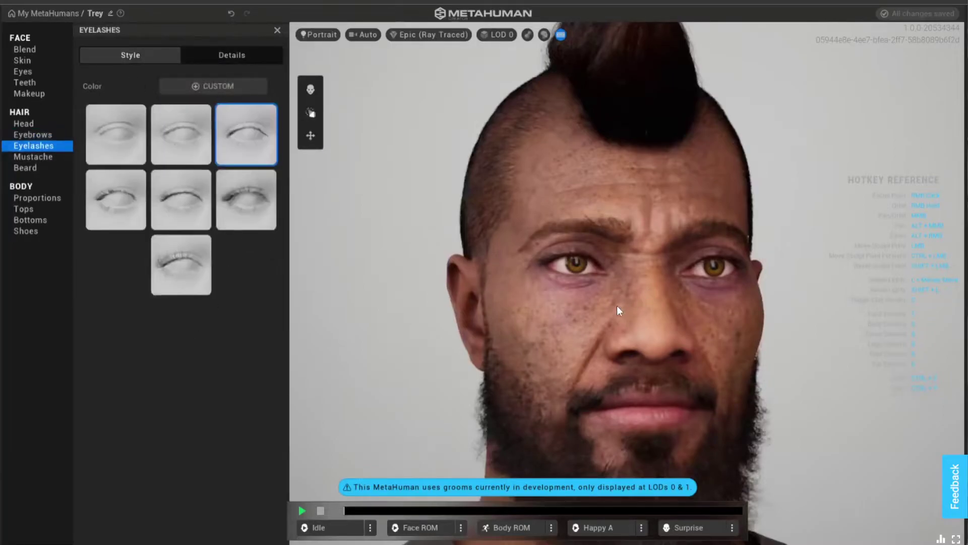
scroll(619, 309, up, 2)
scroll(612, 300, up, 2)
right_drag(761, 307, 776, 307)
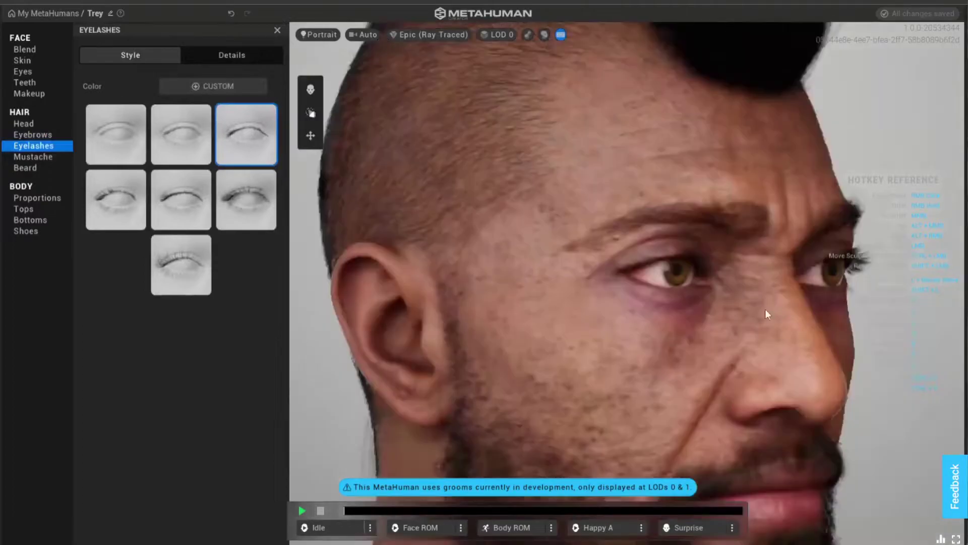
right_drag(685, 311, 592, 280)
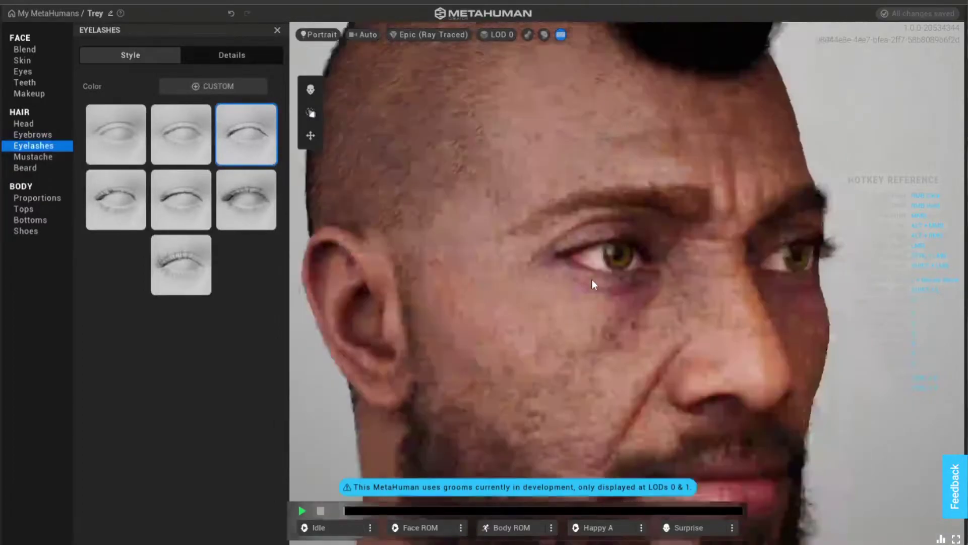
click(182, 197)
Step: Try the face without eyelashes, apply the second eyelash style in the first row and check it from both sides
click(56, 199)
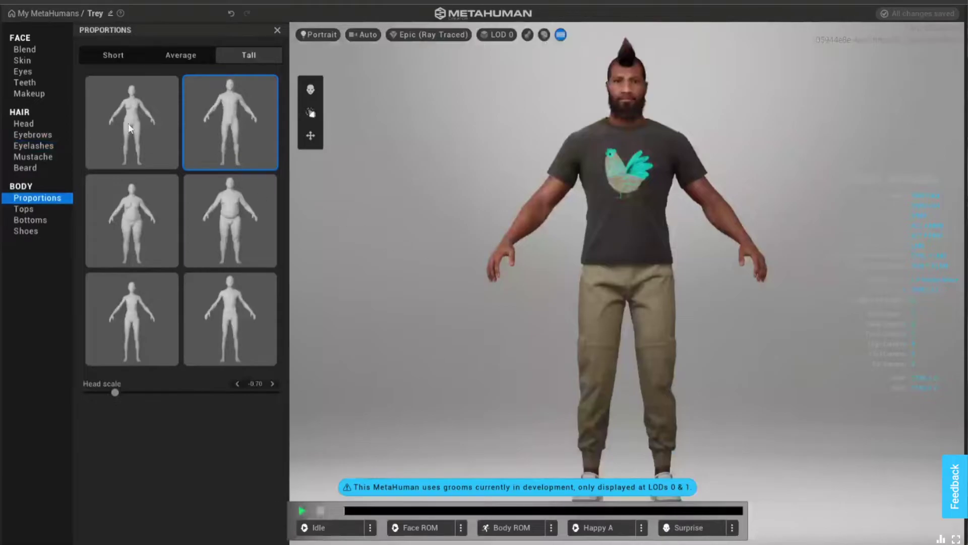
click(30, 146)
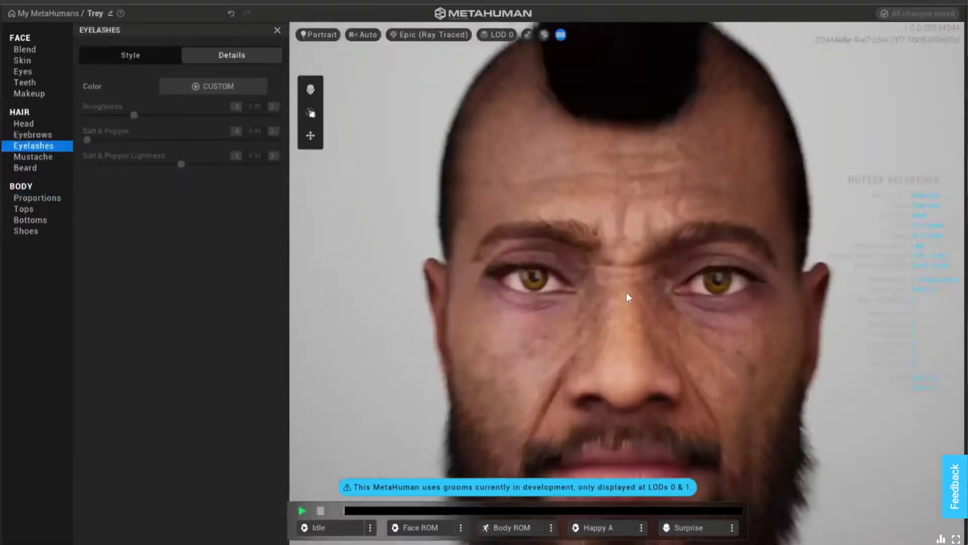
drag(664, 304, 728, 293)
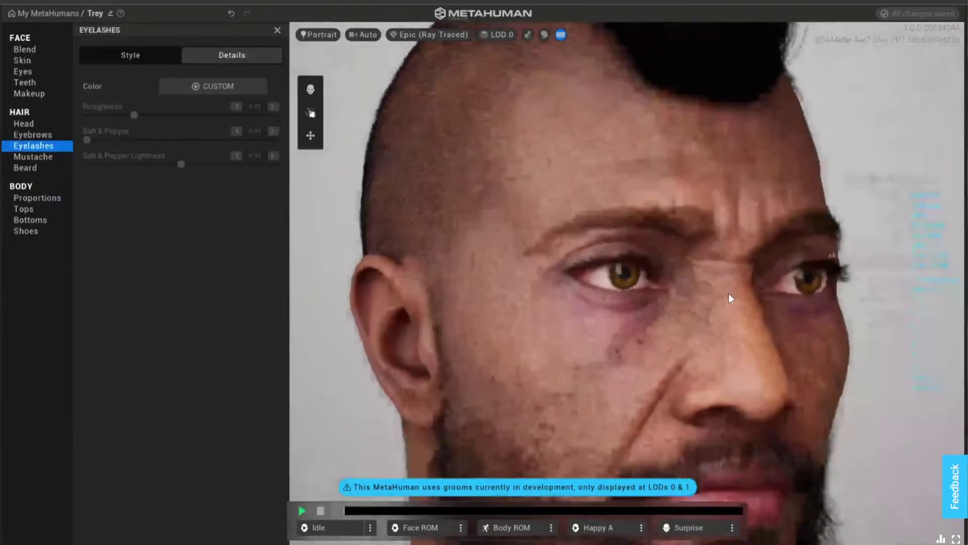
click(121, 56)
click(173, 149)
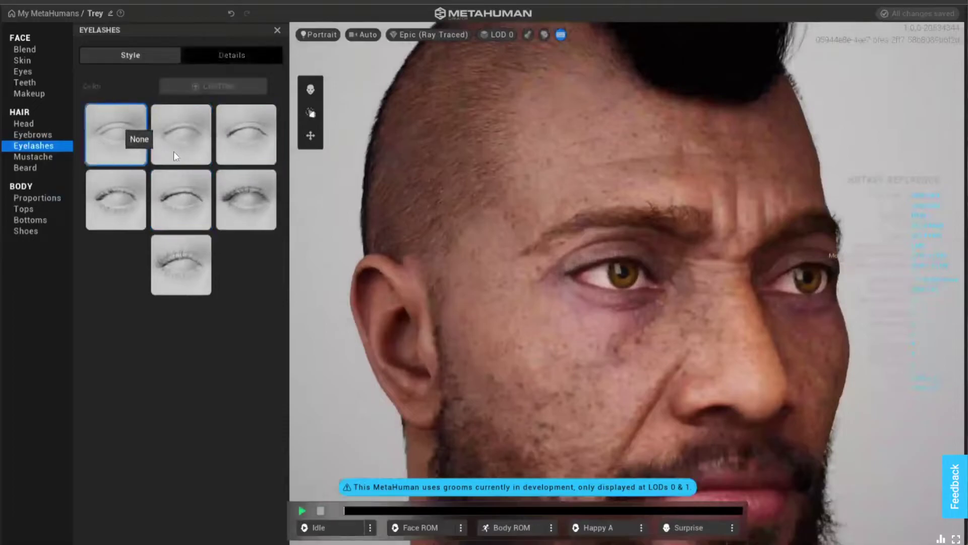
right_drag(625, 306, 256, 295)
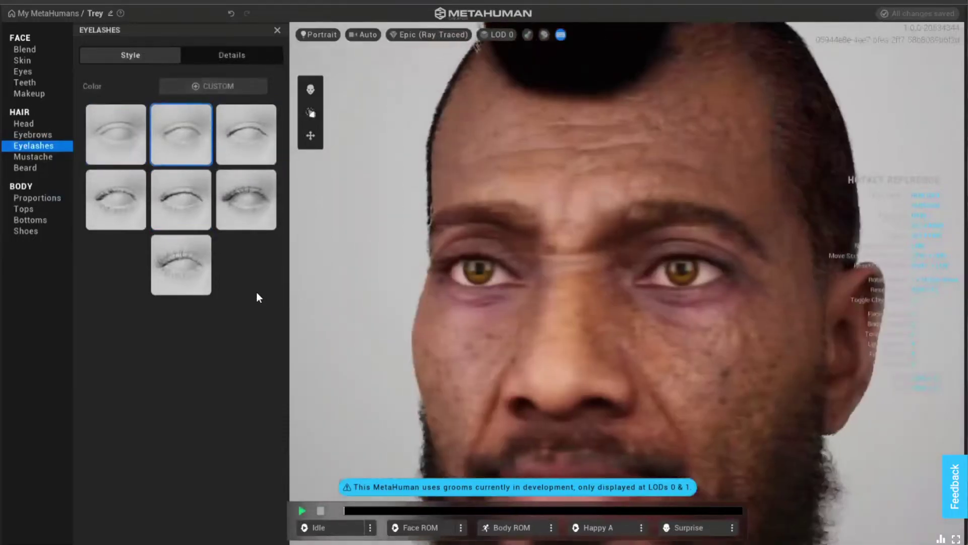
right_drag(757, 302, 613, 303)
click(189, 55)
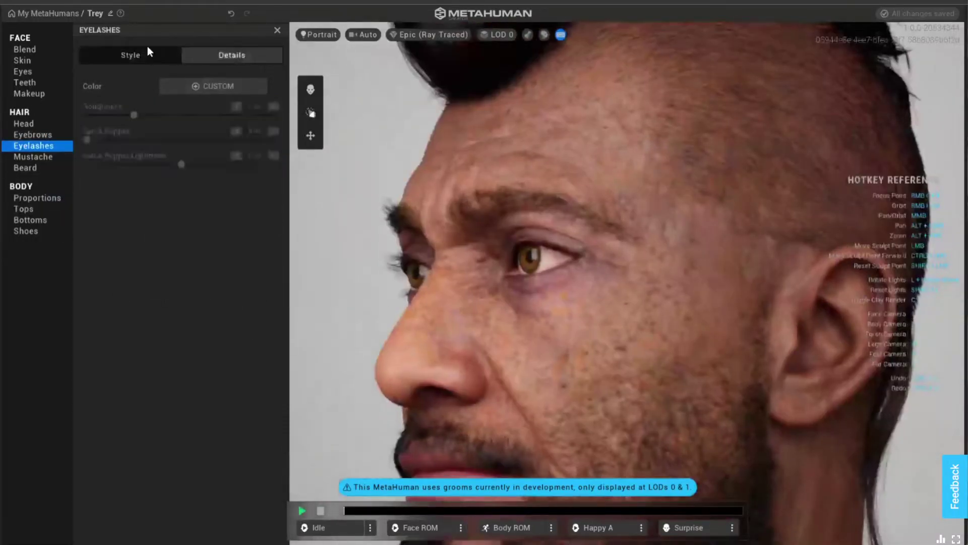
Step: Compare the longer mustache styles on the face, including Long Messy Mustache and the style before it
click(33, 157)
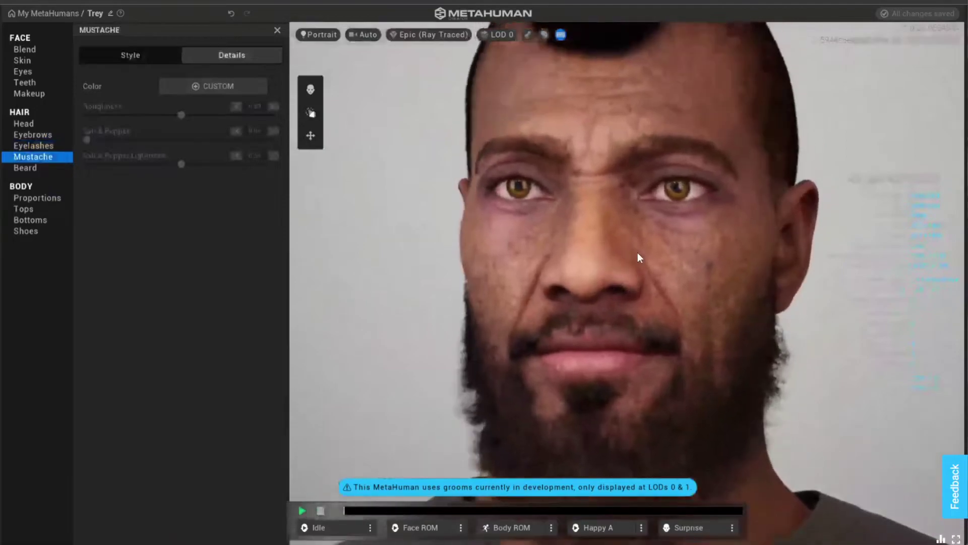
click(113, 57)
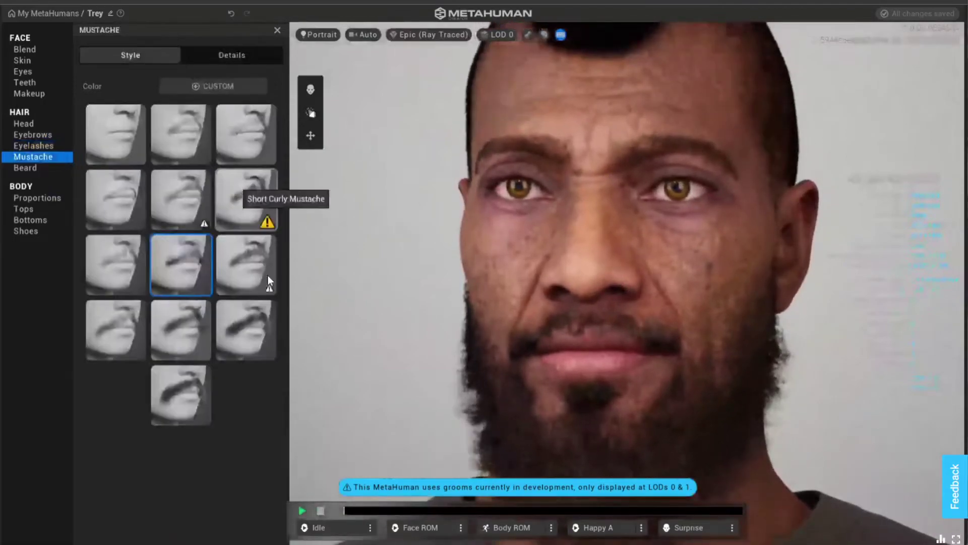
click(244, 322)
click(167, 372)
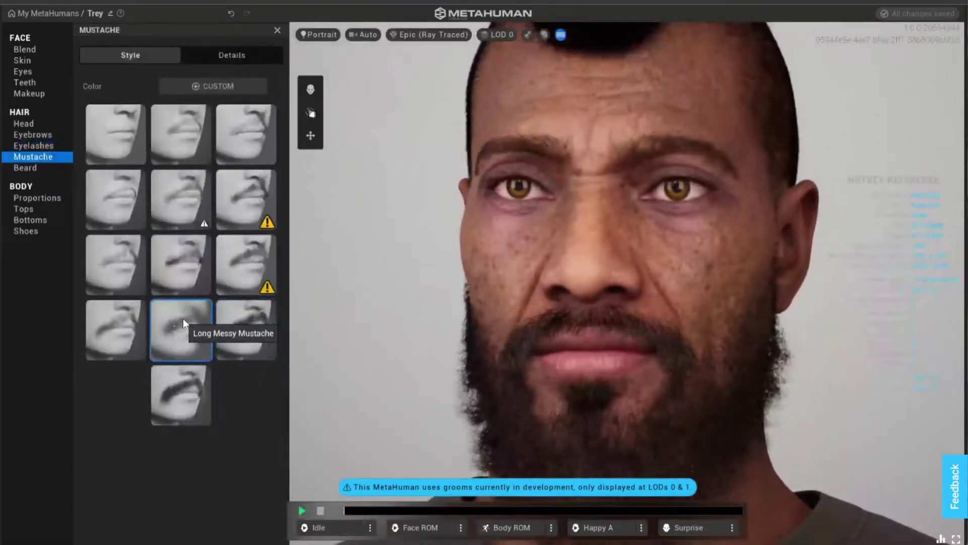
click(115, 326)
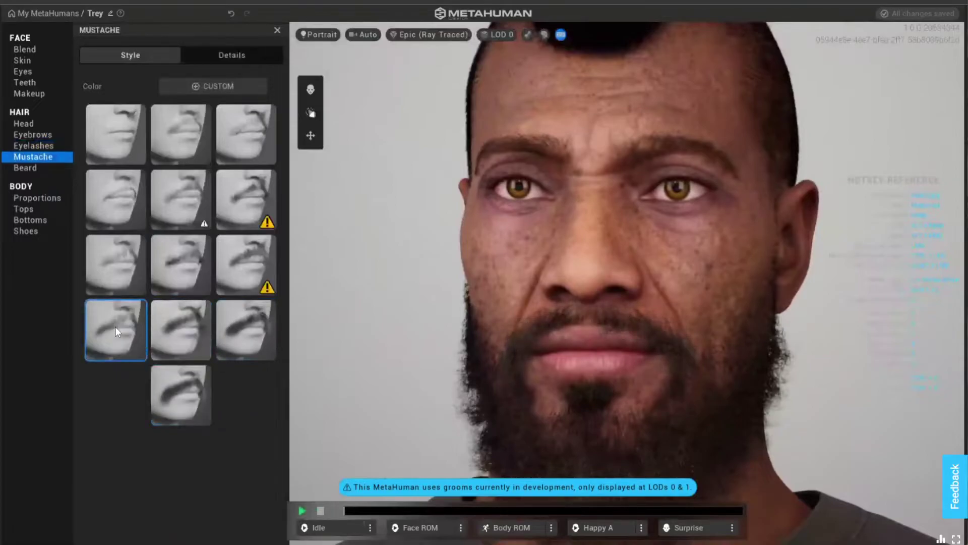
Step: Try the shorter mustache styles, including Stubble Mustache and Chin Strap Mustache, and apply Short Uneven Mustache
click(144, 147)
click(192, 138)
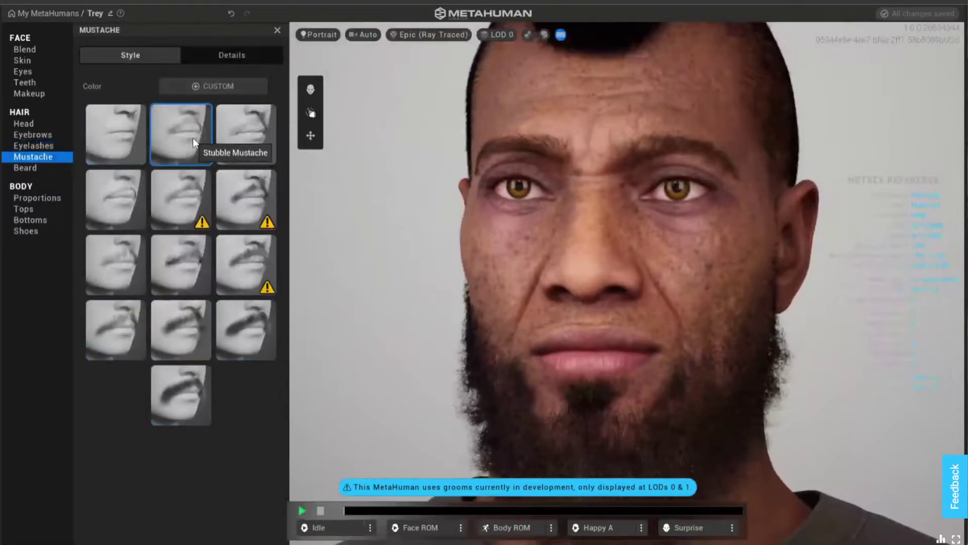
click(268, 131)
click(183, 198)
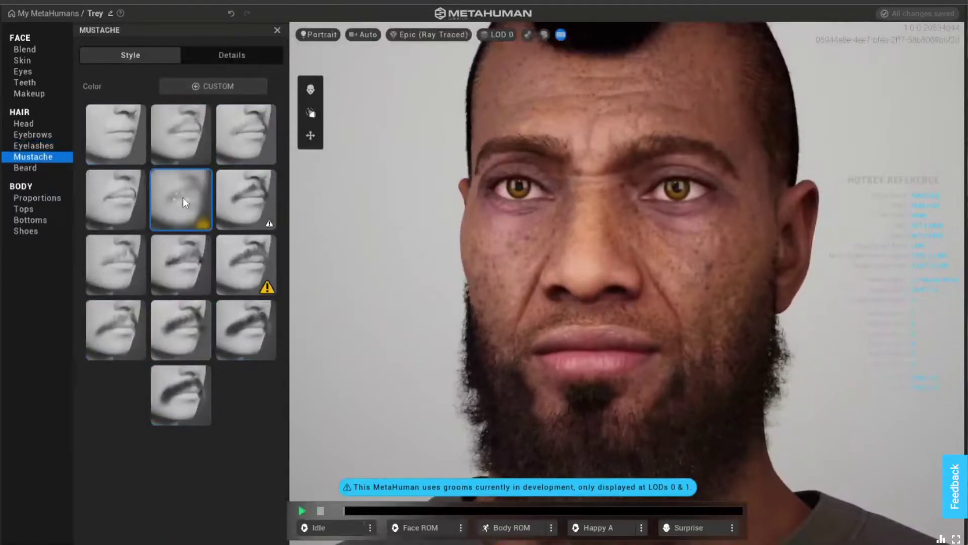
click(104, 201)
click(117, 261)
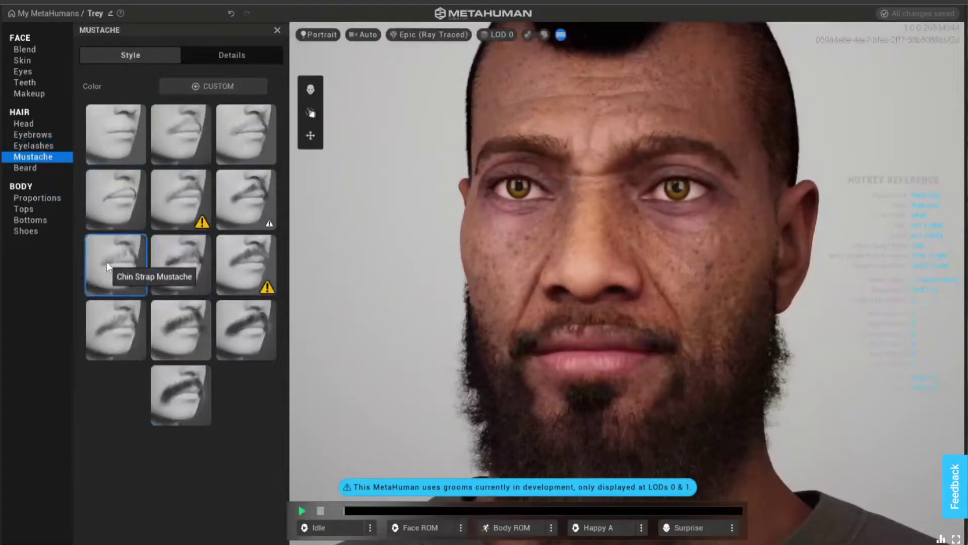
click(257, 258)
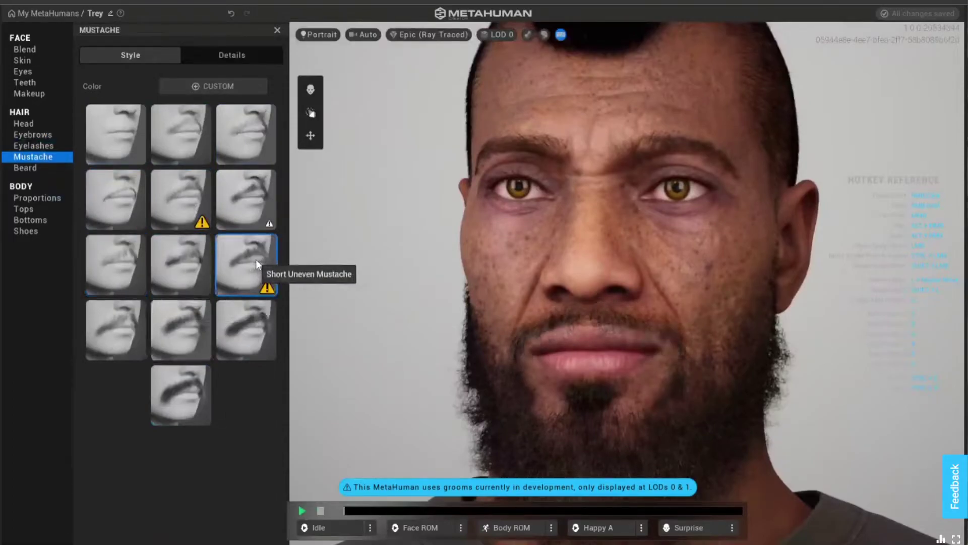
Step: Compare several beard styles, including the longest full beard and the long goatee, and apply the first beard style in the third row
click(25, 168)
click(121, 54)
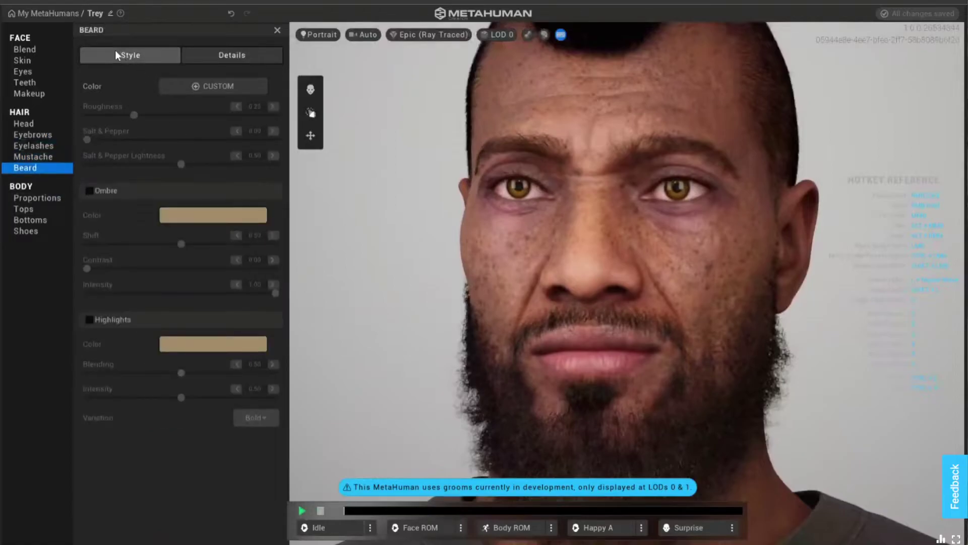
click(177, 394)
scroll(715, 301, down, 5)
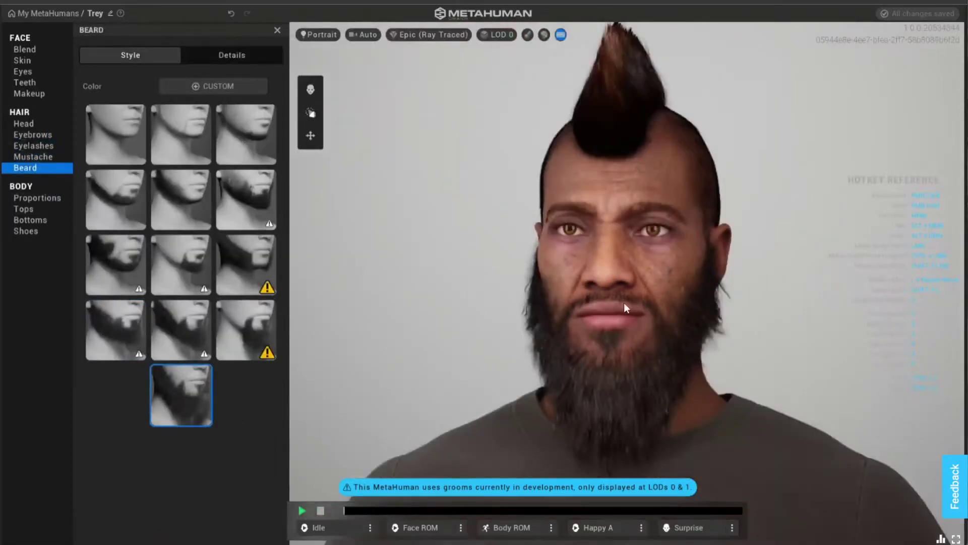
click(184, 334)
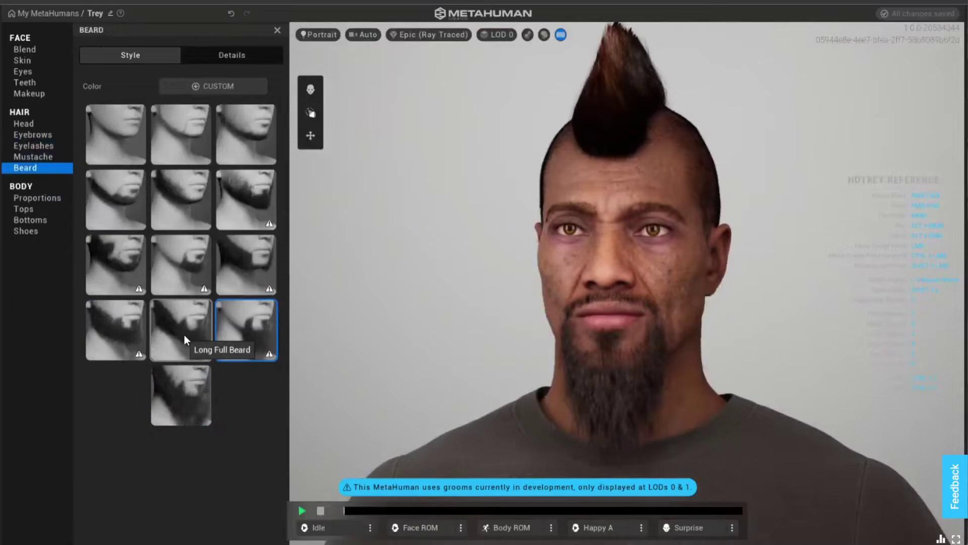
click(177, 270)
click(255, 261)
click(106, 265)
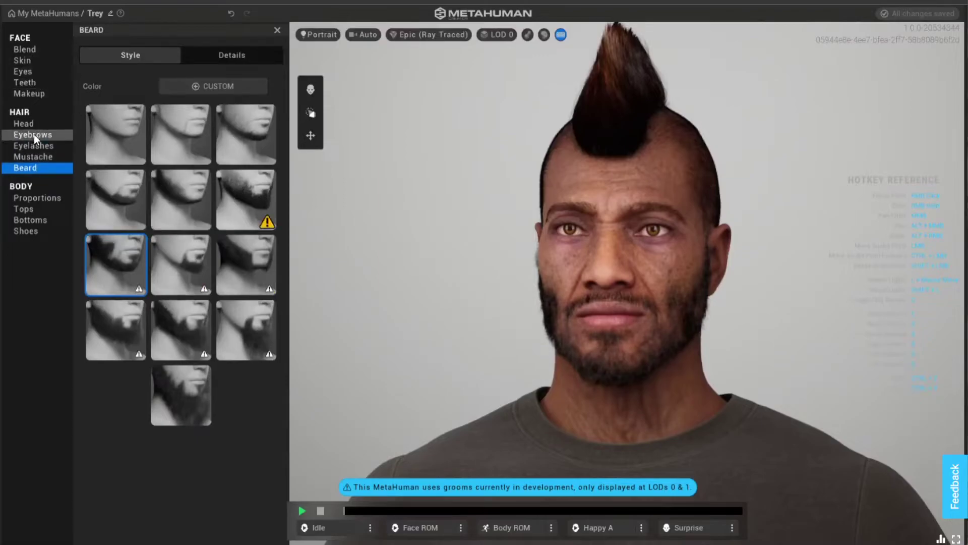
Step: Replace the mohawk with the braided cornrow hairstyle in the third row and check it from the side
click(23, 122)
click(152, 55)
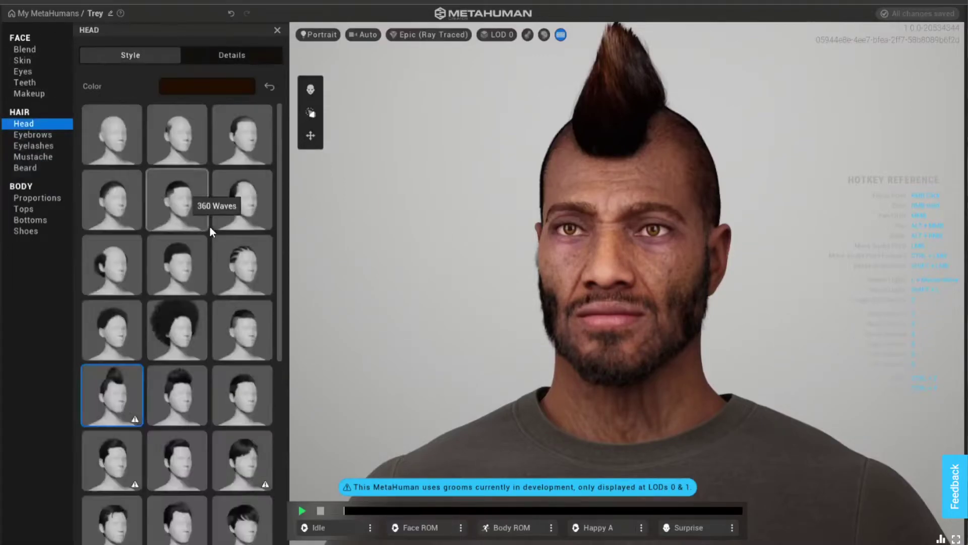
click(247, 125)
click(254, 291)
drag(682, 293, 926, 306)
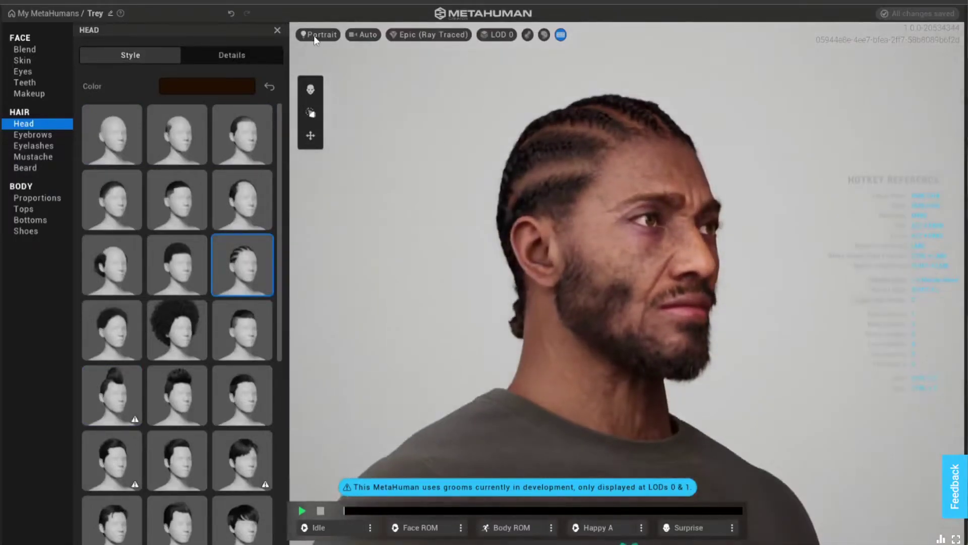
Step: Try the Split lighting, switch the scene to Red Lantern and rotate the lights around the head
click(301, 34)
click(393, 132)
right_drag(742, 313, 450, 274)
click(312, 34)
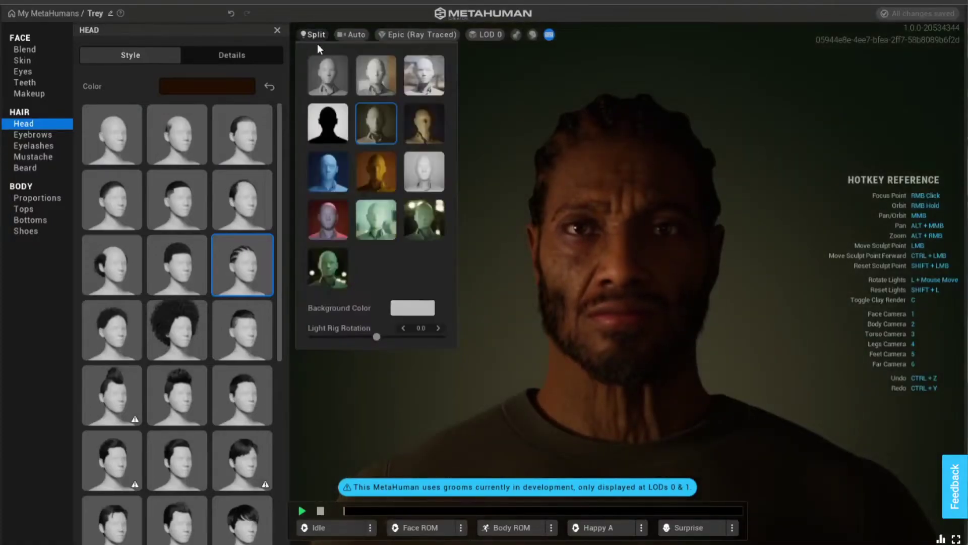
click(334, 216)
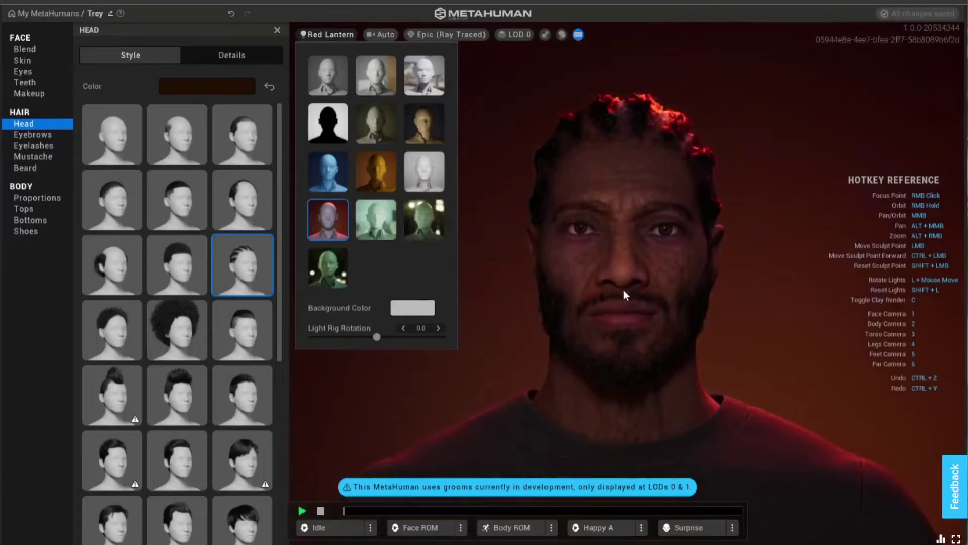
key(l)
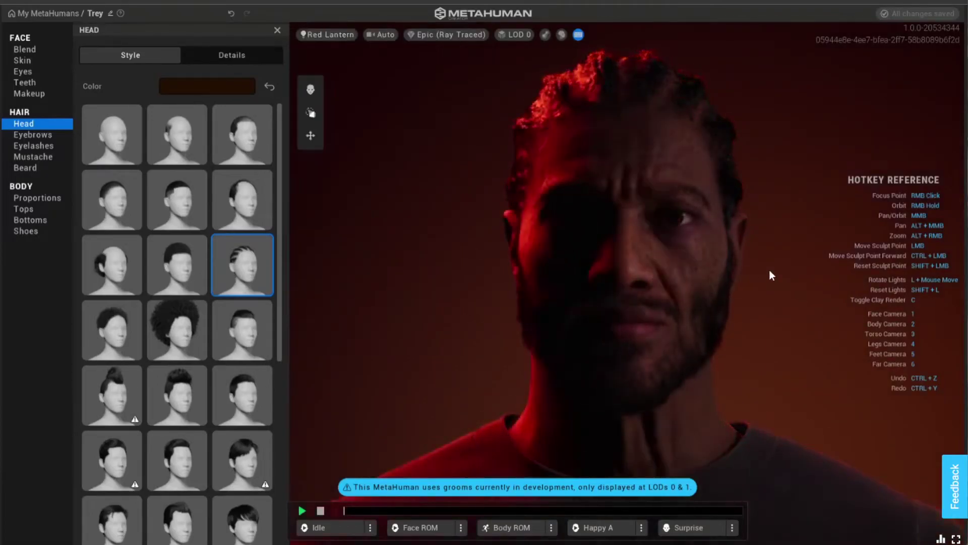
key(l)
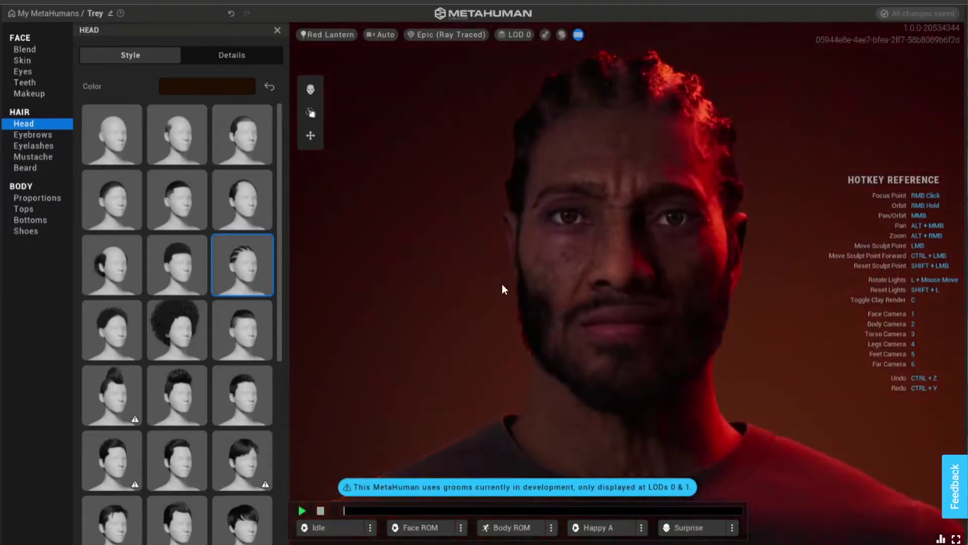
Step: Compare the Short Coil and Medium Mohawk hairstyles with the cornrows, check the mohawk's color details and restore the cornrow hairstyle
click(98, 326)
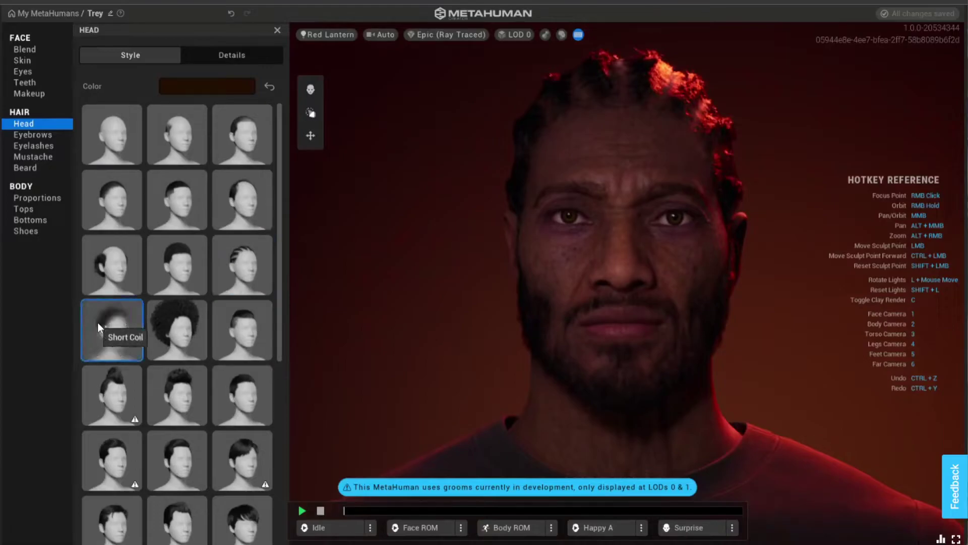
click(236, 265)
click(107, 386)
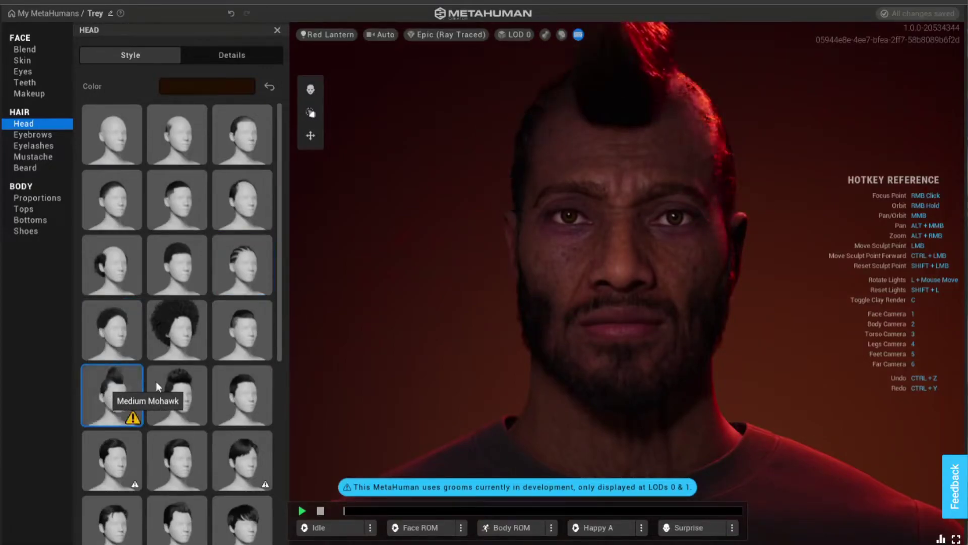
click(235, 56)
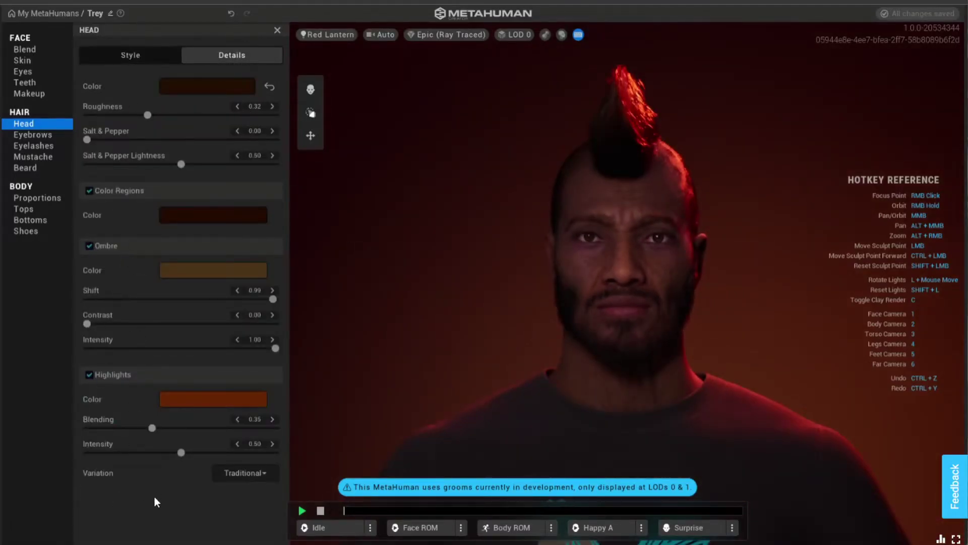
click(129, 54)
click(240, 269)
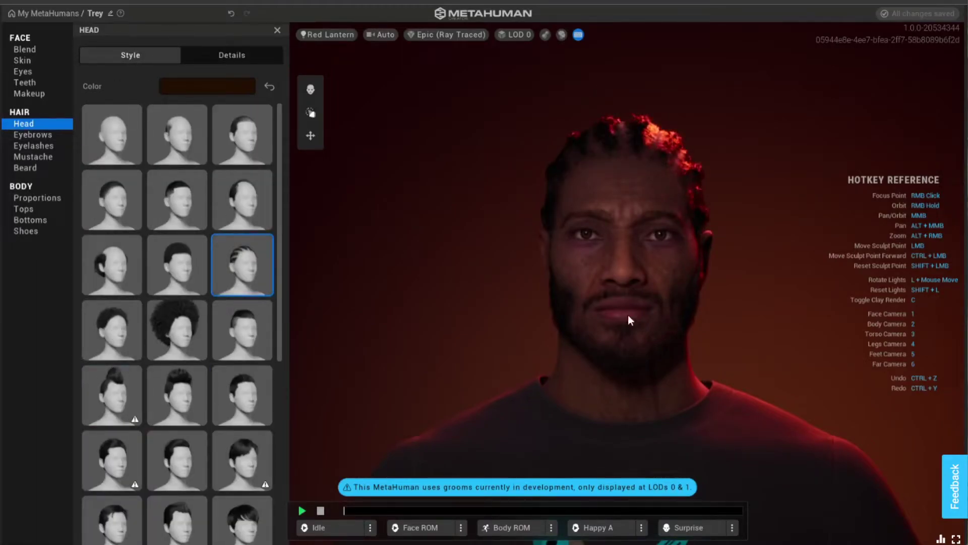
Step: Set the head hair's Salt & Pepper amount to 0.44
click(32, 157)
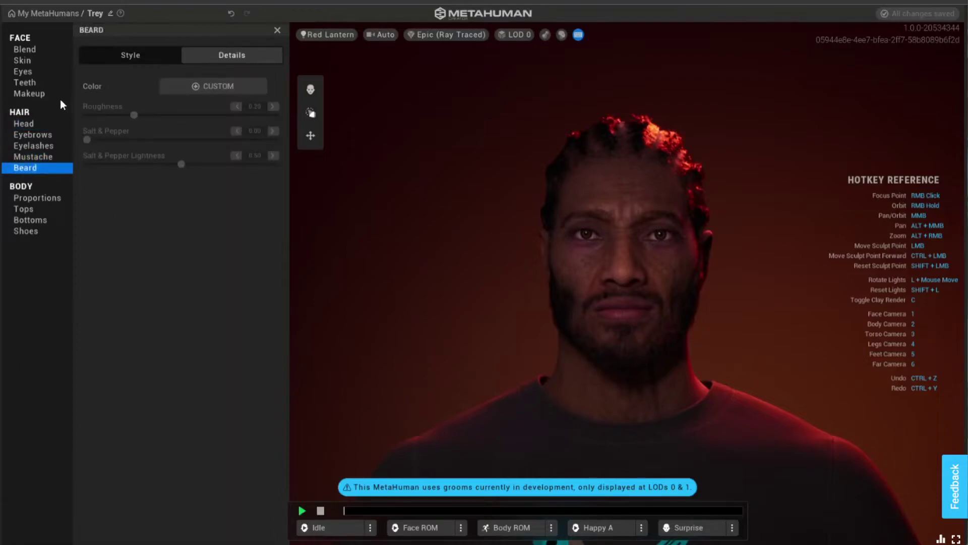
click(25, 124)
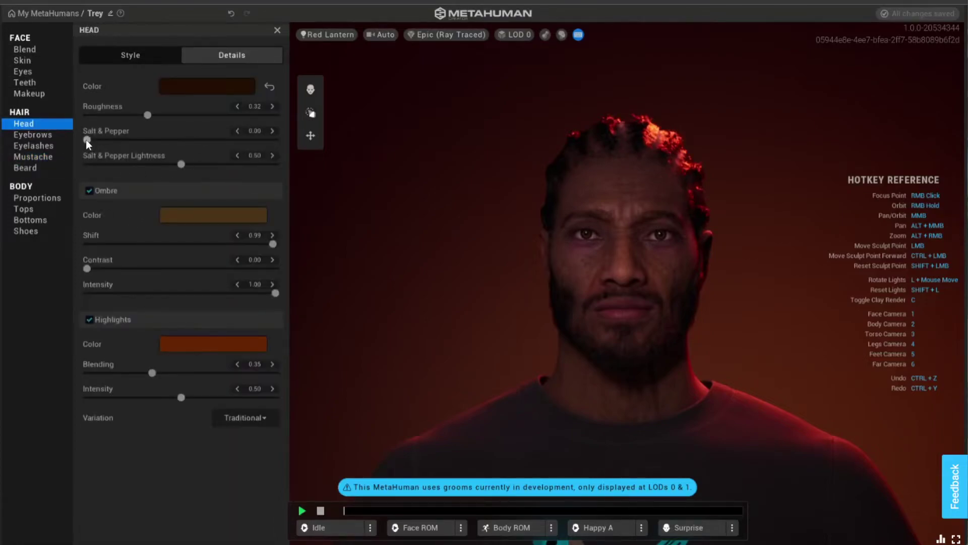
drag(134, 144, 161, 157)
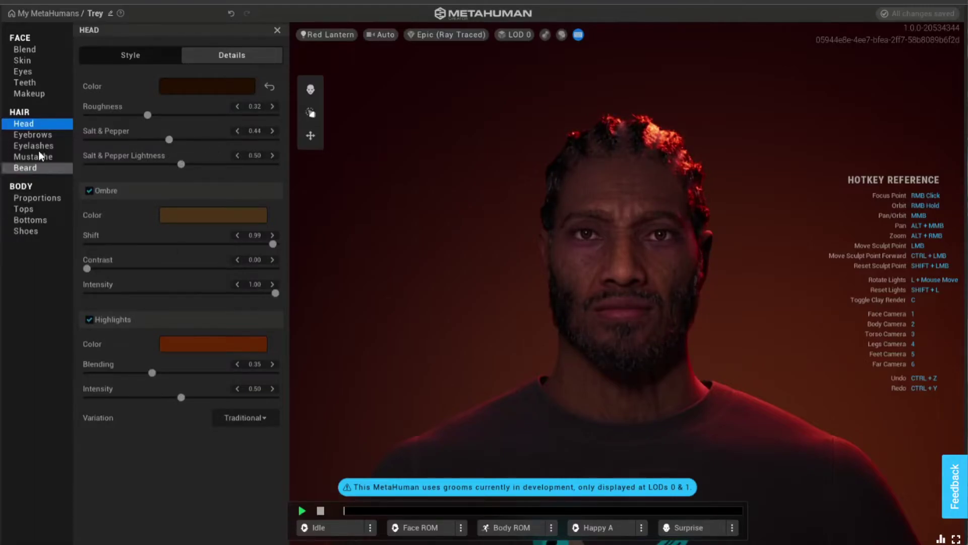
Step: Set the head scale in the body proportions to -0.81
click(32, 198)
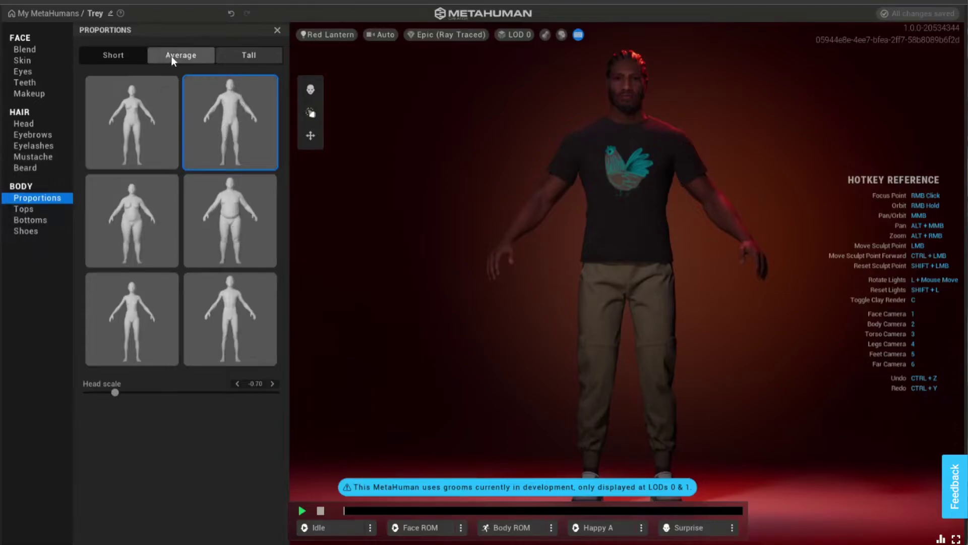
mouse_move(116, 390)
mouse_down()
mouse_move(180, 380)
mouse_move(99, 380)
mouse_move(106, 386)
mouse_up()
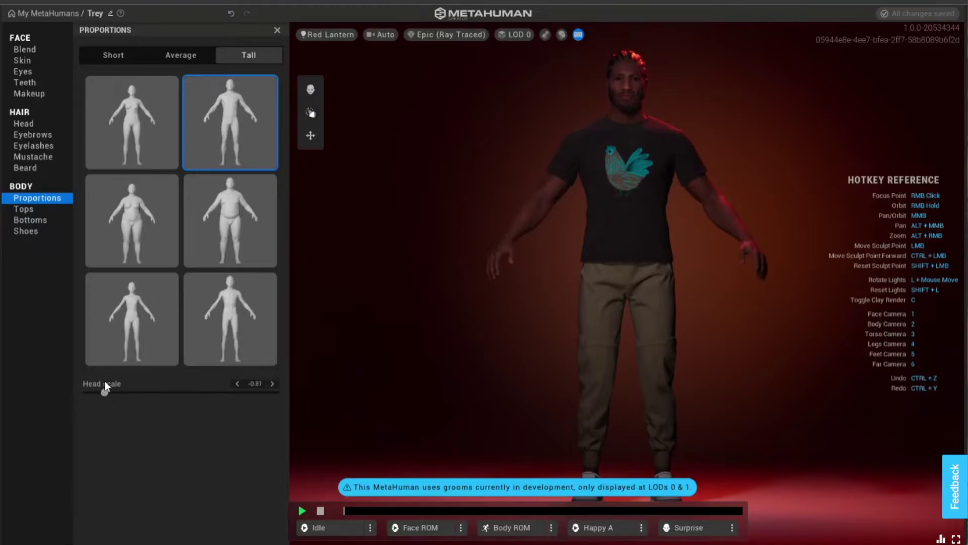
Step: Try the crewneck sweatshirt as the top and apply the hoodie
click(31, 211)
click(123, 55)
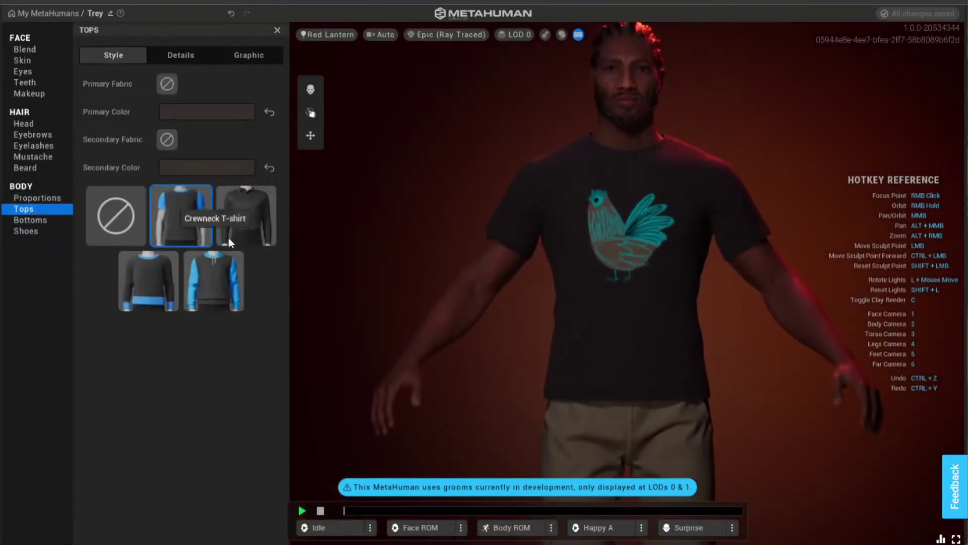
click(149, 280)
click(216, 274)
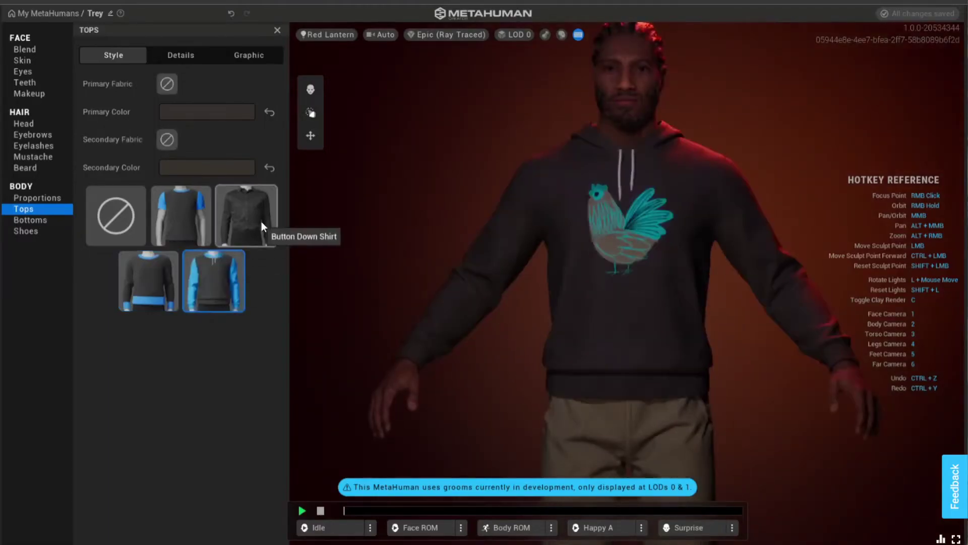
Step: Remove the rooster graphic from the hoodie and try the mushroom graphic
click(183, 55)
click(273, 57)
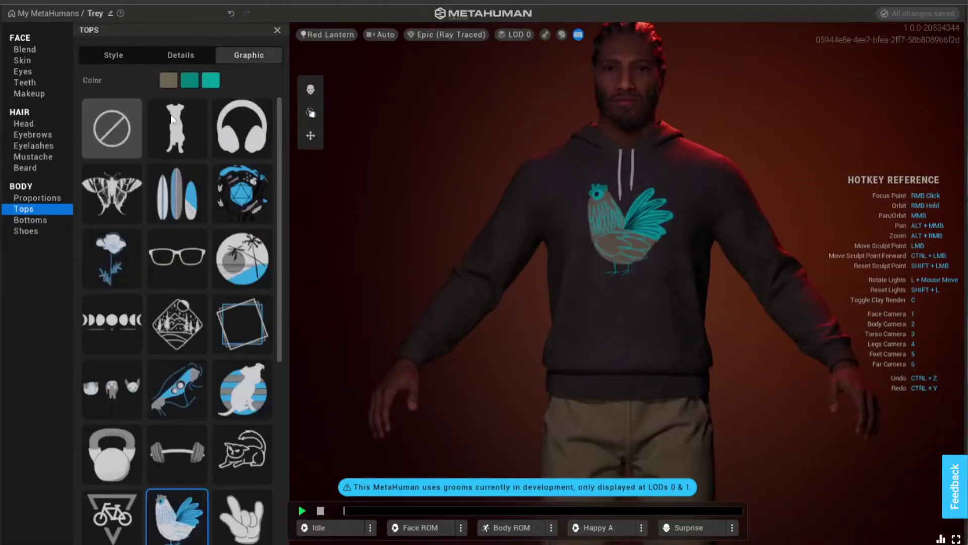
click(112, 129)
scroll(170, 347, down, 5)
scroll(172, 348, down, 1)
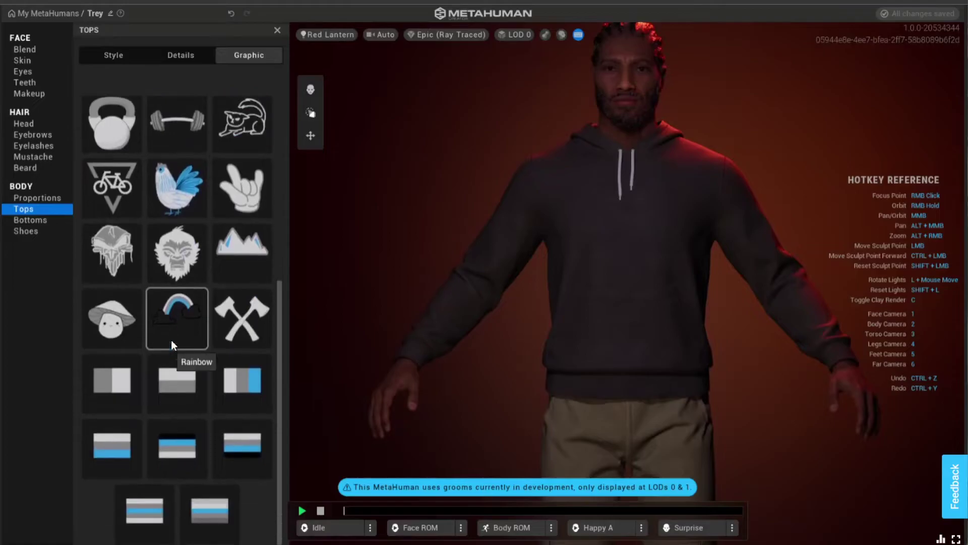
click(117, 320)
scroll(197, 382, up, 5)
scroll(195, 377, up, 1)
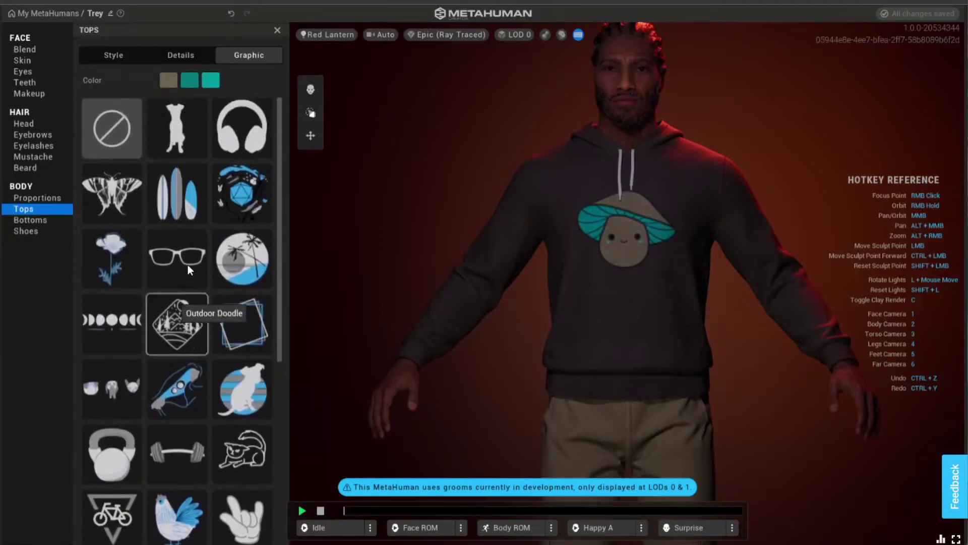
Step: Try the moon phases graphic on the hoodie and apply the graphic with three dog heads
scroll(192, 222, down, 2)
click(120, 225)
click(106, 290)
Step: Set the hoodie graphic's first color to black and its second color to dark gray, hex 121212, after trying black and white
click(168, 80)
drag(240, 159, 311, 174)
click(190, 80)
mouse_move(283, 111)
mouse_down()
mouse_move(200, 188)
mouse_move(232, 201)
mouse_move(226, 207)
mouse_up()
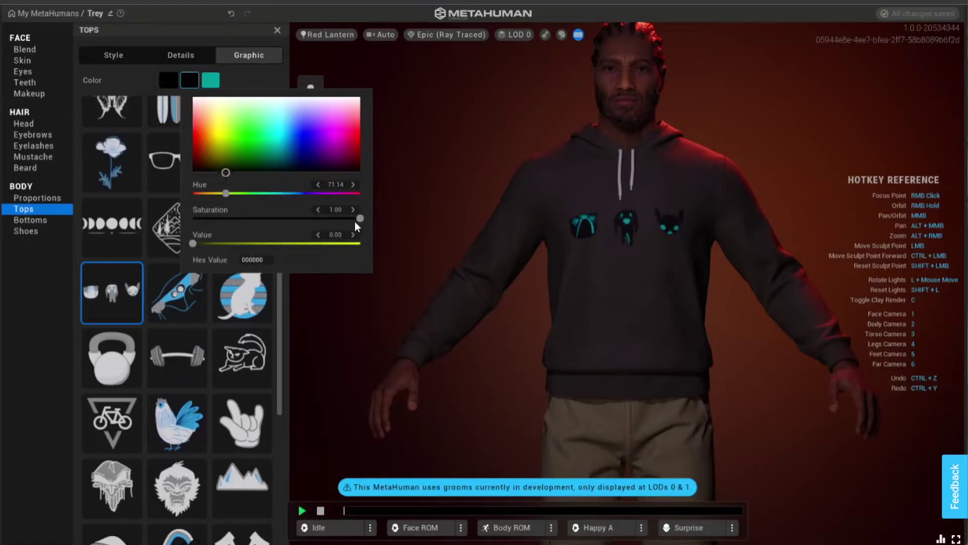
mouse_move(191, 244)
mouse_down()
mouse_move(221, 246)
mouse_move(196, 244)
mouse_up()
mouse_move(223, 171)
mouse_down()
mouse_move(173, 115)
mouse_move(209, 97)
mouse_up()
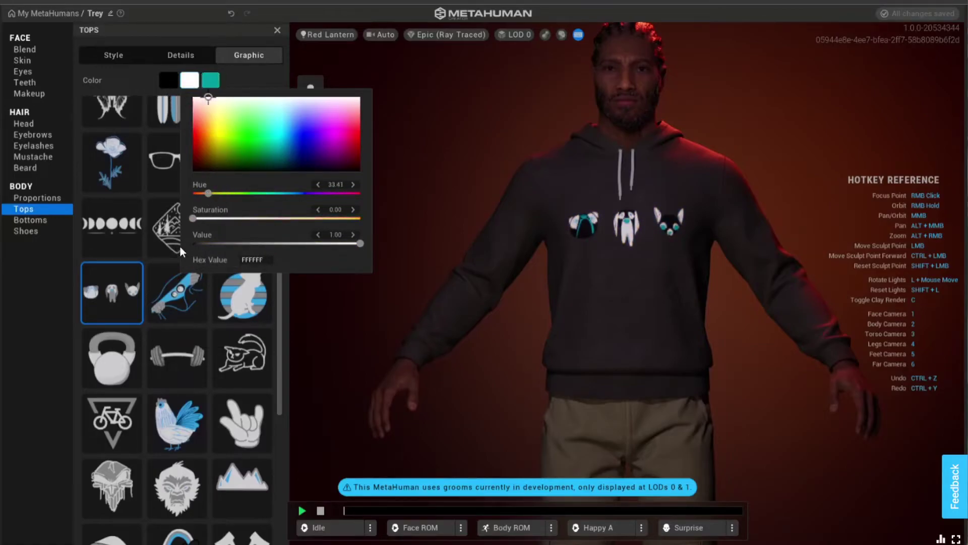
drag(359, 244, 205, 243)
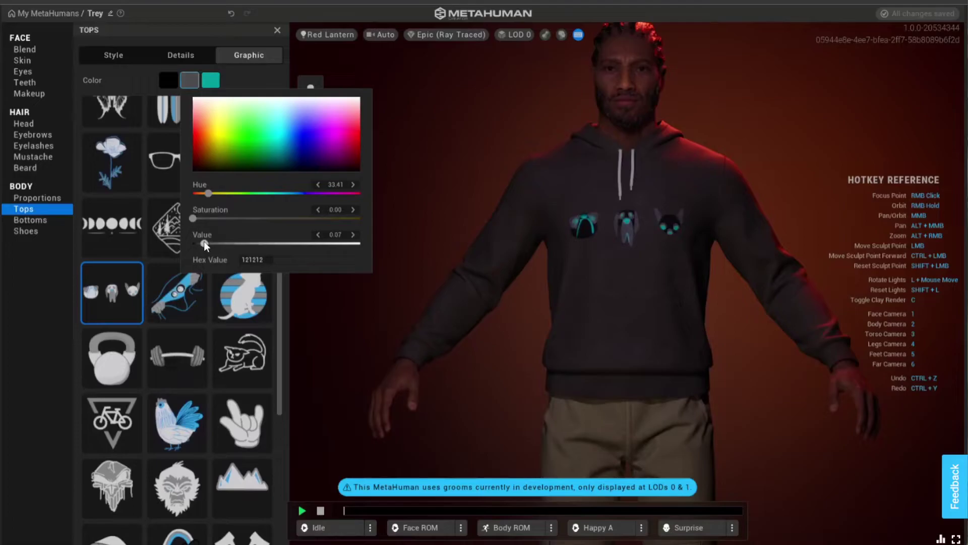
Step: Set the hoodie graphic's third color to a neutral dark gray, hex 383838
click(214, 77)
drag(288, 111, 274, 68)
drag(381, 243, 257, 256)
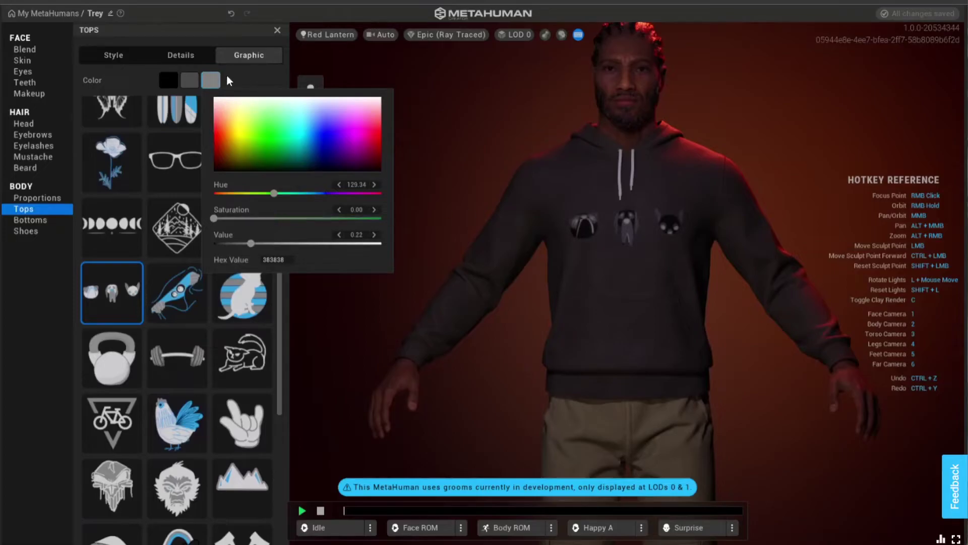
Step: Try a dark red as the hoodie graphic's second color and set it to a near-black gray
click(190, 80)
mouse_move(326, 169)
mouse_down()
mouse_move(278, 190)
mouse_move(286, 128)
mouse_move(229, 263)
mouse_up()
drag(357, 218, 284, 224)
drag(210, 164, 168, 182)
drag(196, 244, 225, 243)
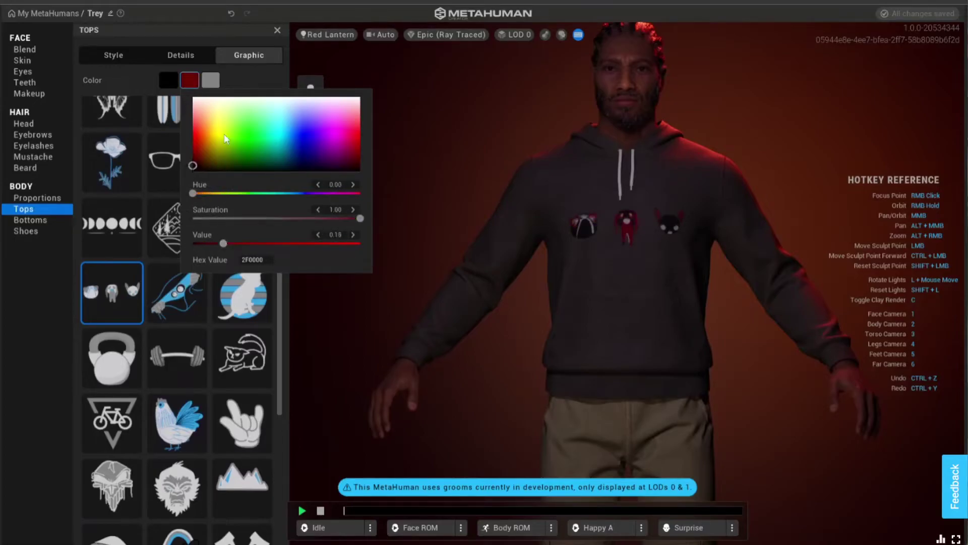
drag(224, 138, 186, 46)
drag(361, 241, 126, 237)
drag(216, 243, 197, 243)
Step: Set the hoodie graphic's first color to a near-black gray, hex 050505
click(177, 78)
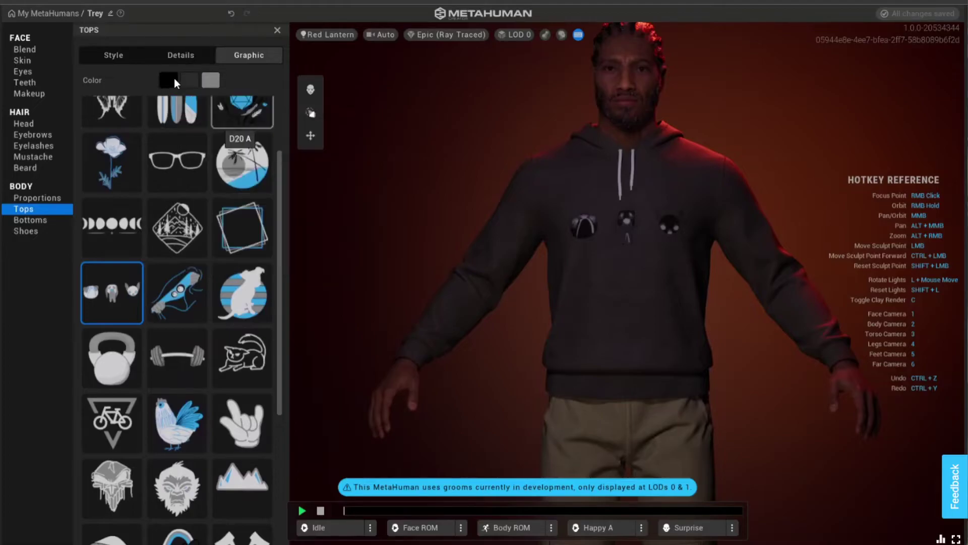
click(174, 79)
drag(241, 132, 226, 37)
drag(340, 243, 122, 237)
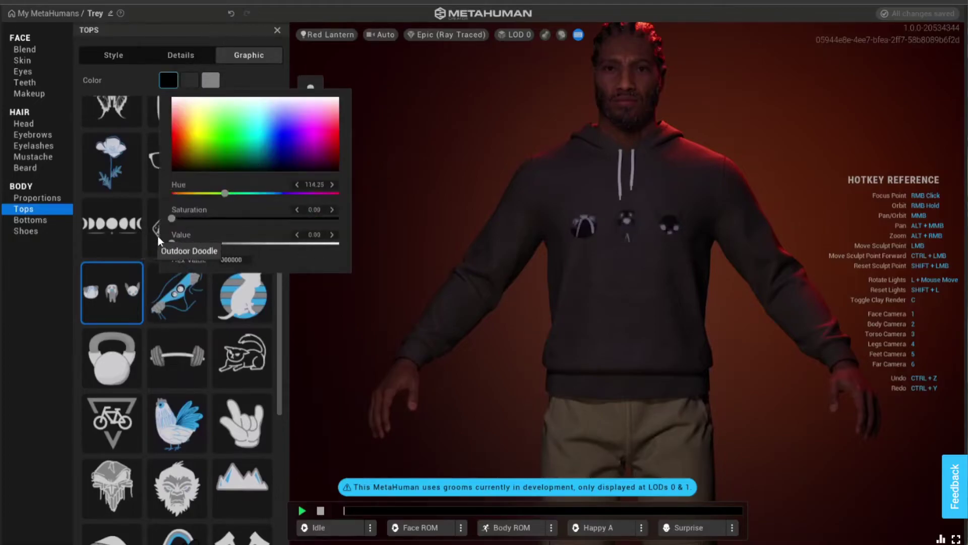
click(178, 237)
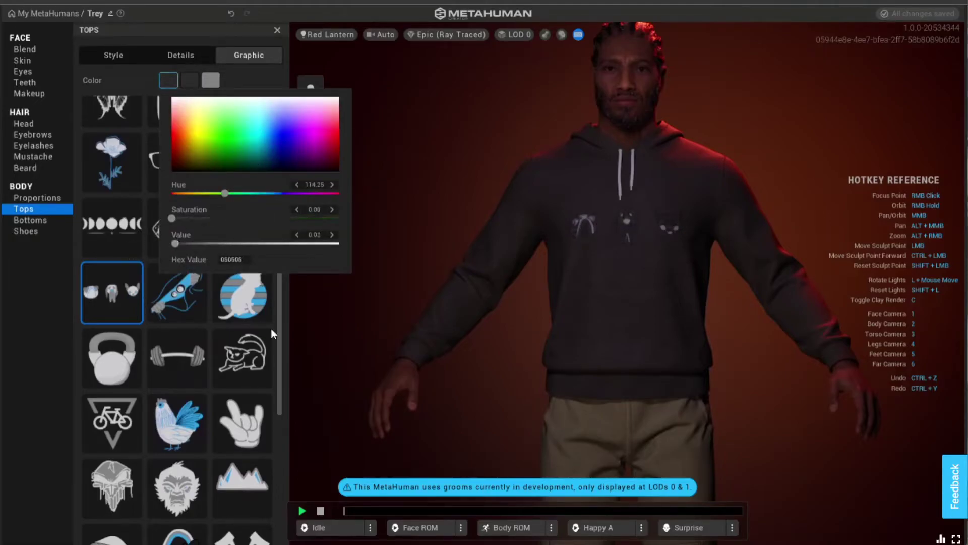
Step: Try the grid, cat doodle and other patterns as the hoodie's primary fabric and remove the fabric
click(242, 60)
click(207, 55)
click(167, 94)
click(259, 211)
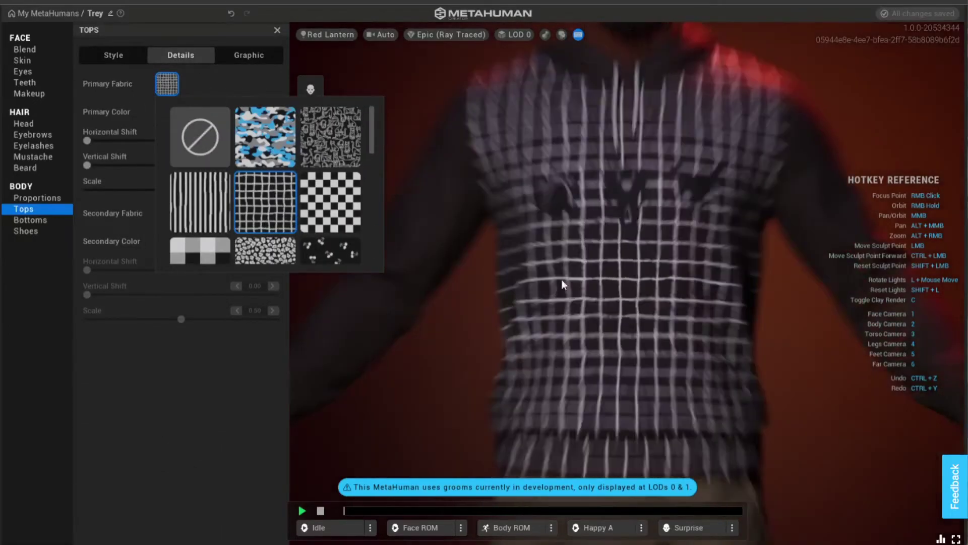
click(343, 140)
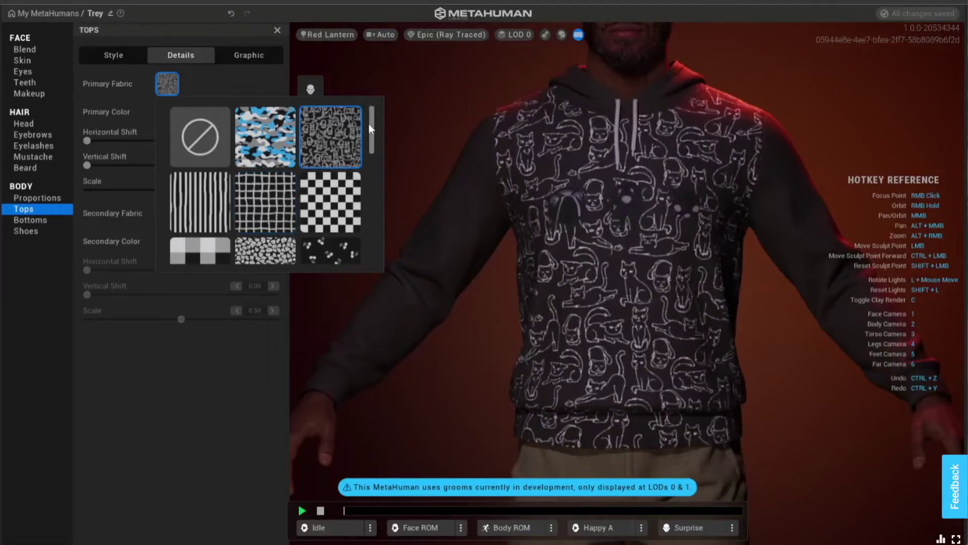
drag(368, 126, 369, 232)
click(324, 218)
click(324, 219)
scroll(248, 213, up, 5)
click(199, 132)
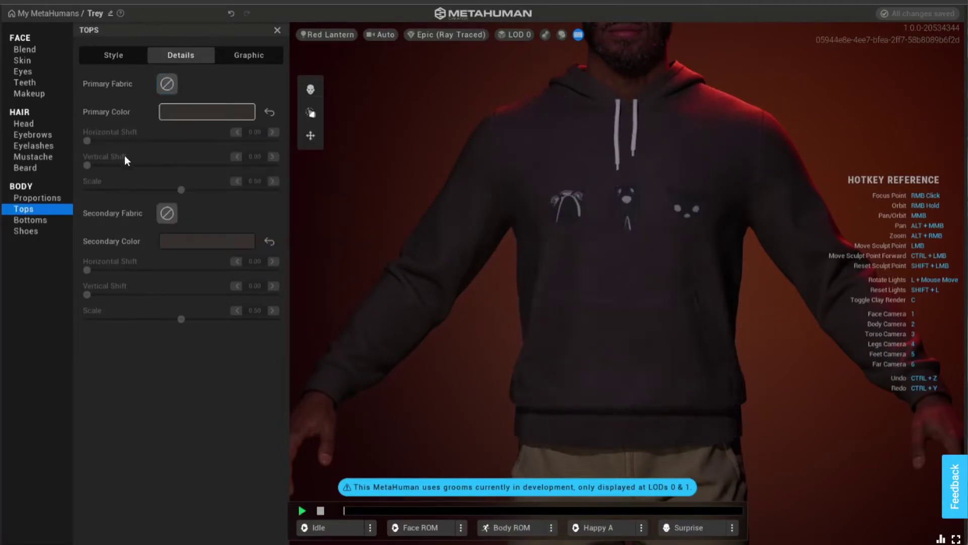
Step: Try white and a near-black gray as the hoodie's primary color and reset it to the default
click(193, 111)
drag(277, 213, 213, 136)
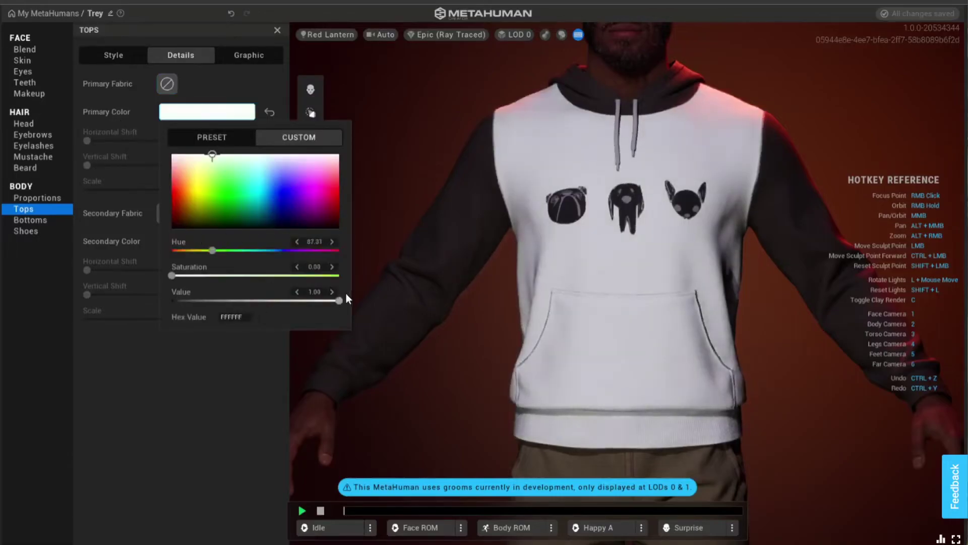
drag(337, 300, 177, 290)
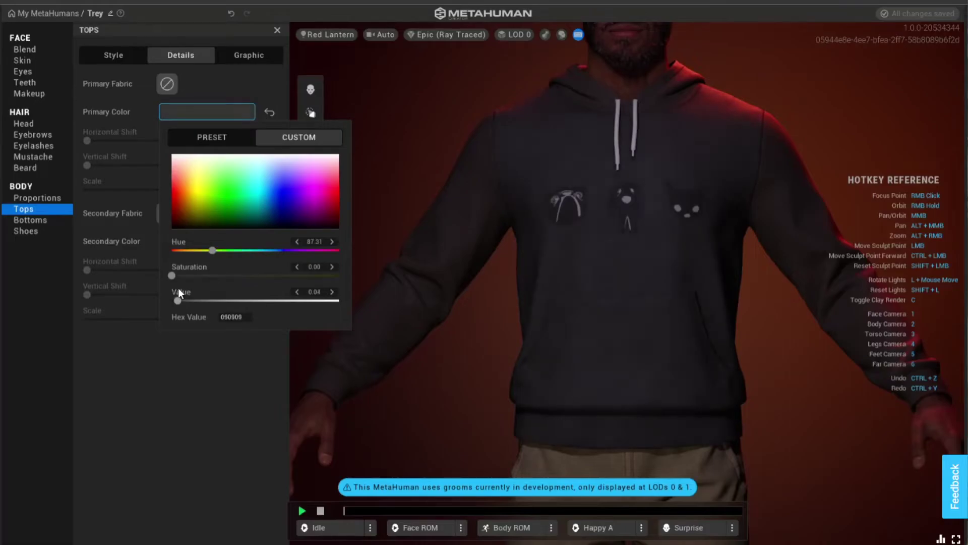
click(230, 348)
click(272, 109)
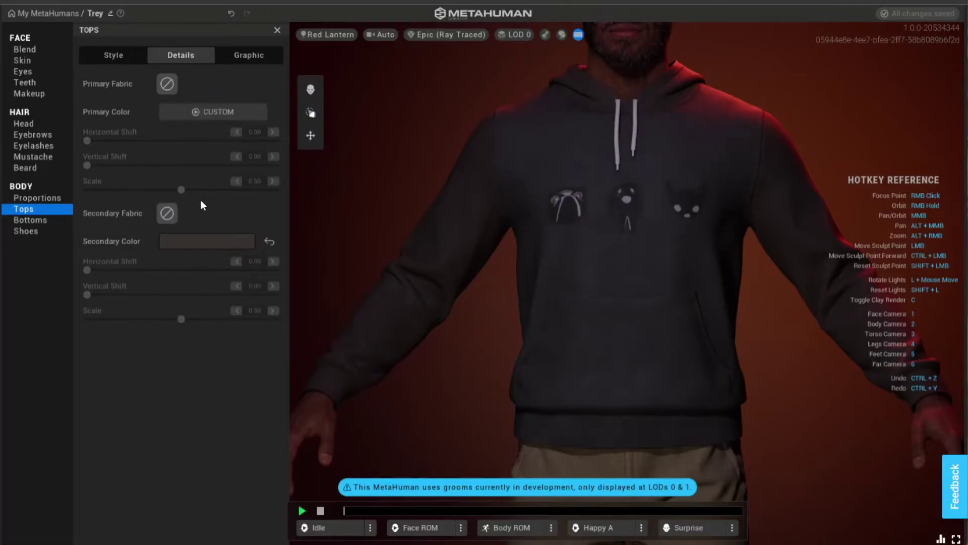
Step: Try shorts, yoga pants, slacks and skinny jeans as the bottoms and apply the straight-leg jeans
click(23, 222)
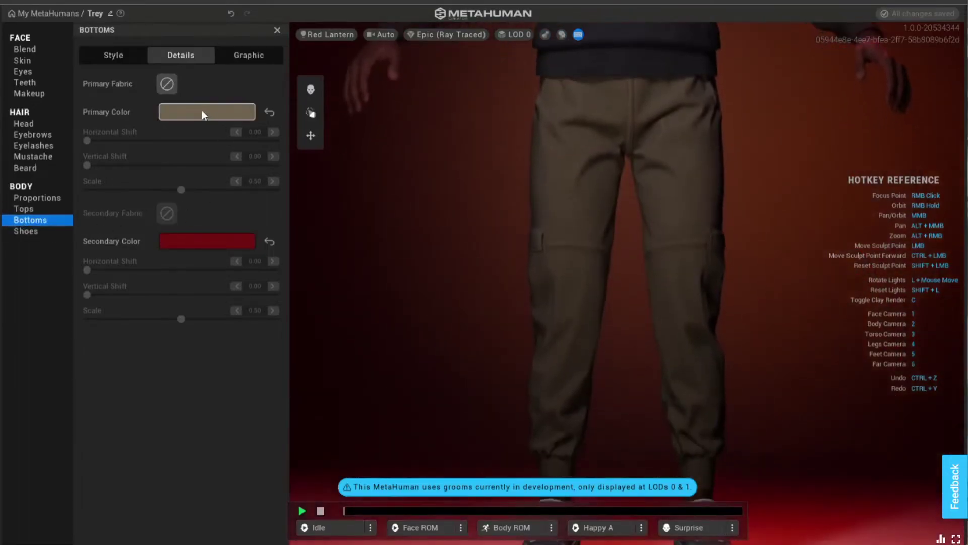
click(113, 55)
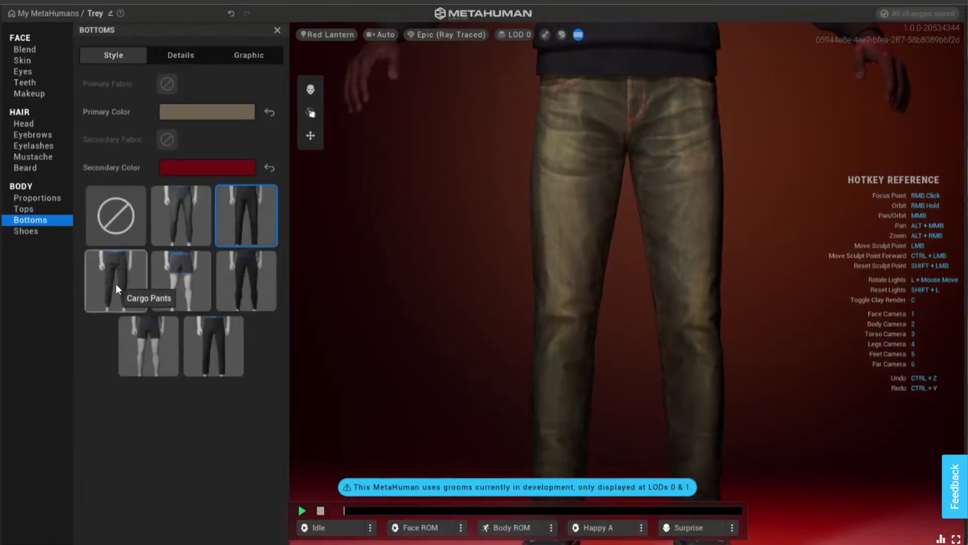
click(174, 277)
click(146, 334)
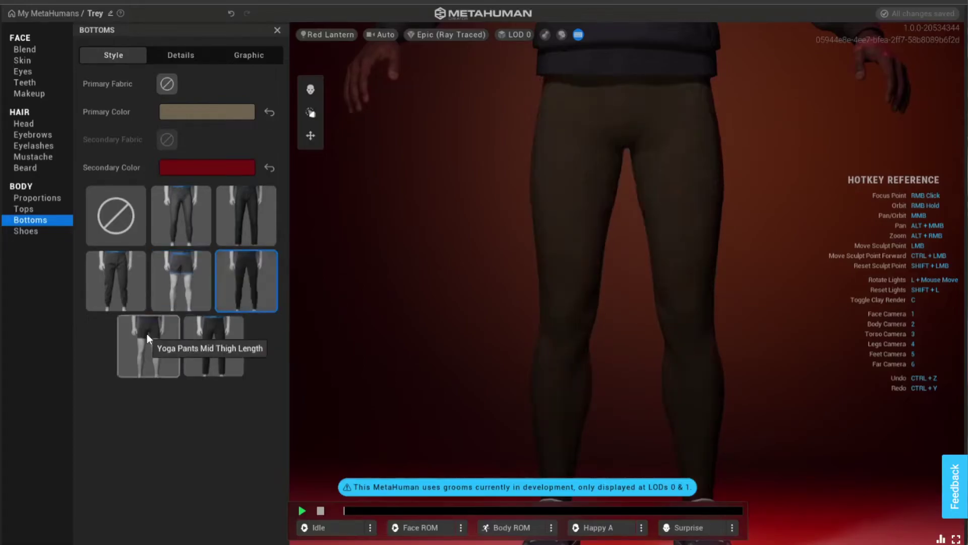
click(215, 338)
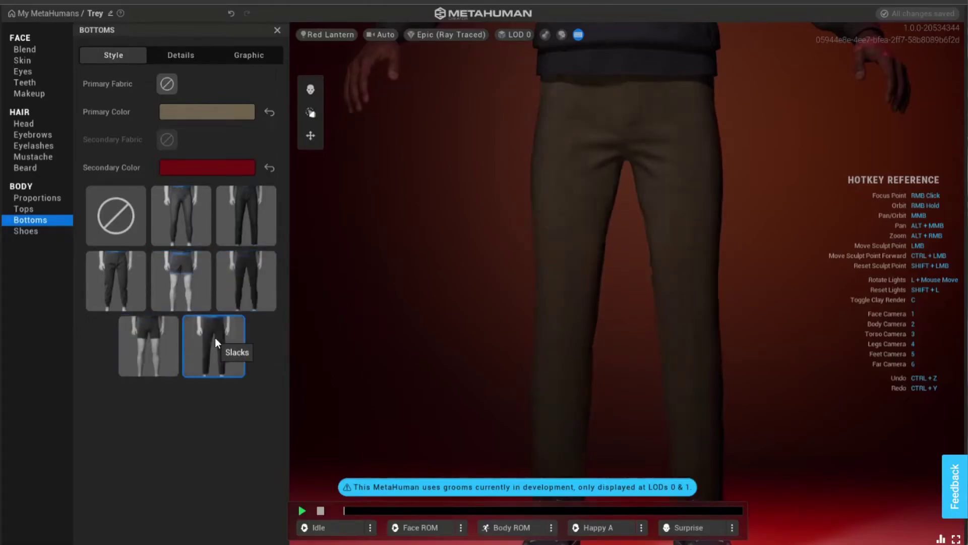
click(211, 219)
scroll(537, 245, down, 5)
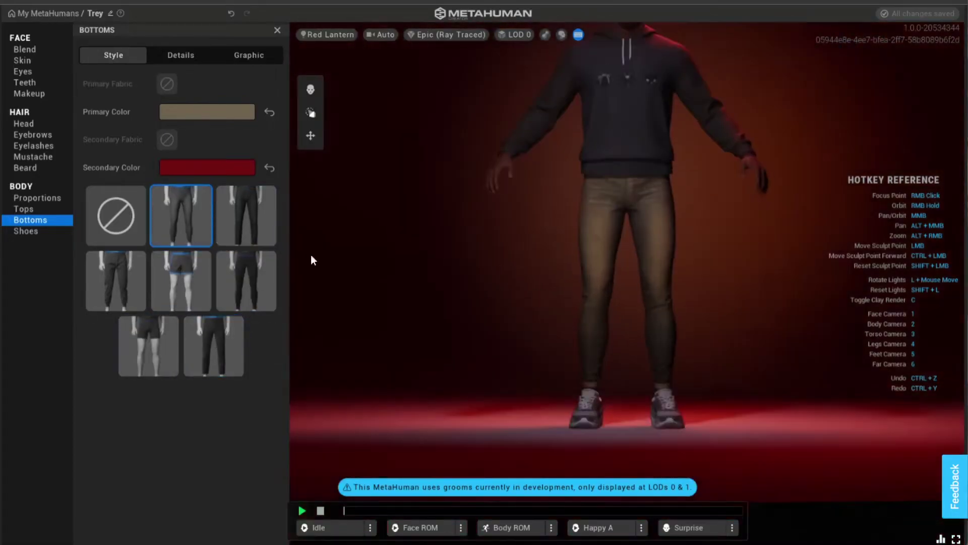
click(246, 224)
scroll(595, 193, up, 5)
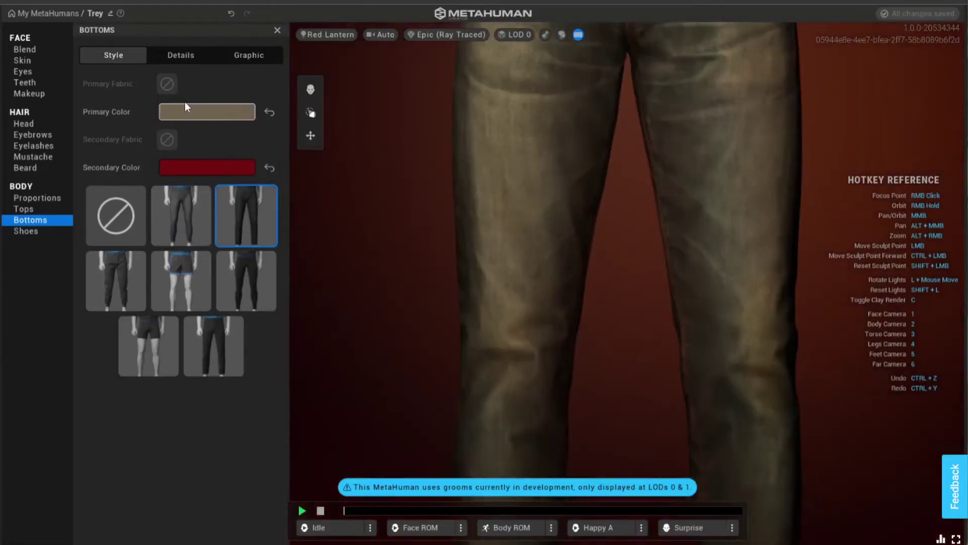
Step: Try lavender and blue as the jeans' primary color and set it to a neutral dark gray
click(185, 102)
click(234, 155)
drag(243, 301, 179, 301)
drag(274, 162, 285, 191)
drag(339, 275, 256, 257)
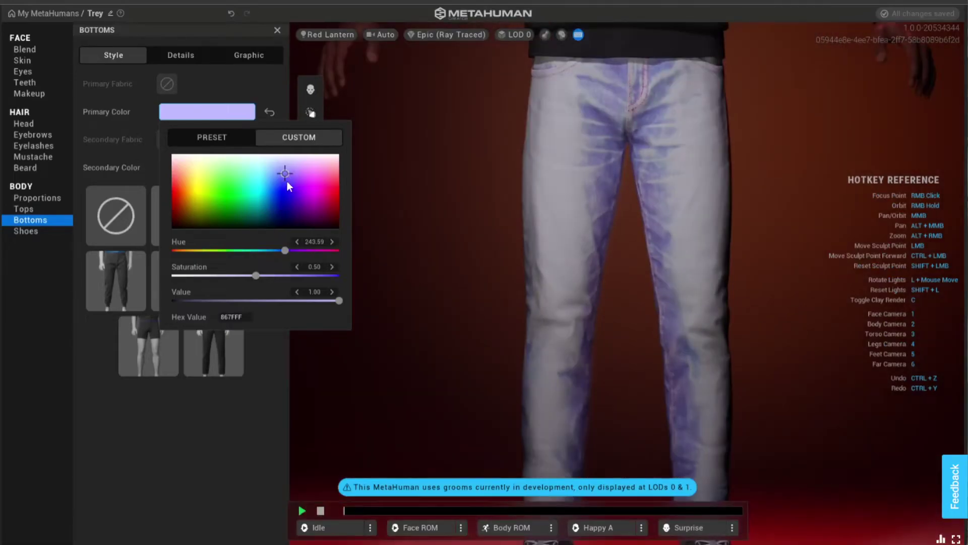
drag(287, 182, 273, 206)
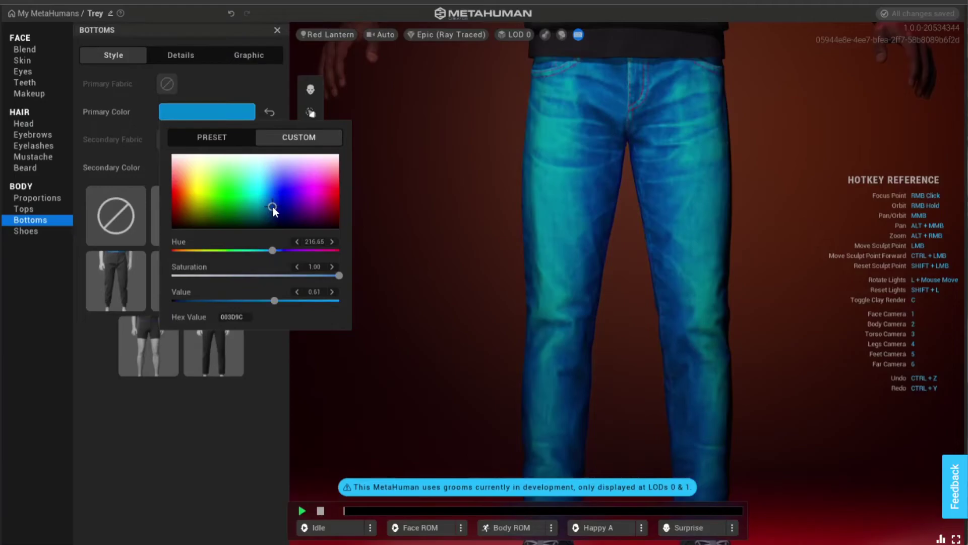
drag(335, 274, 222, 271)
drag(255, 222, 220, 121)
drag(340, 300, 203, 286)
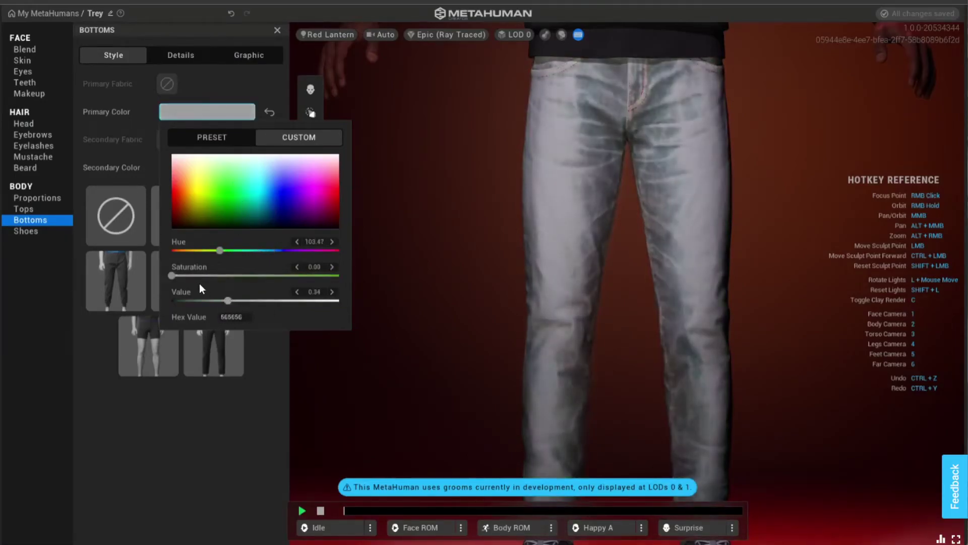
Step: Try a bright pinkish red, hex FF2C30, as the jeans' secondary color and reset it to the default
click(254, 58)
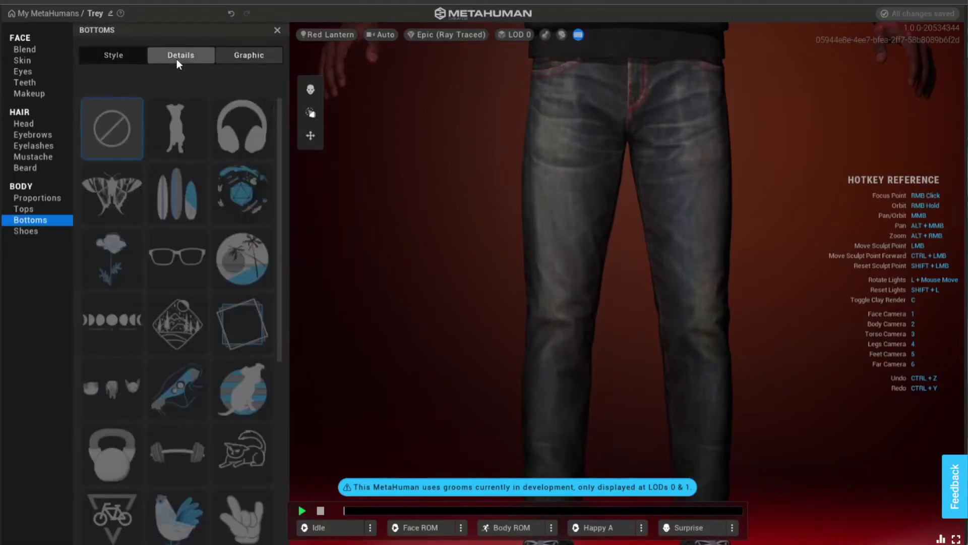
click(137, 54)
click(170, 53)
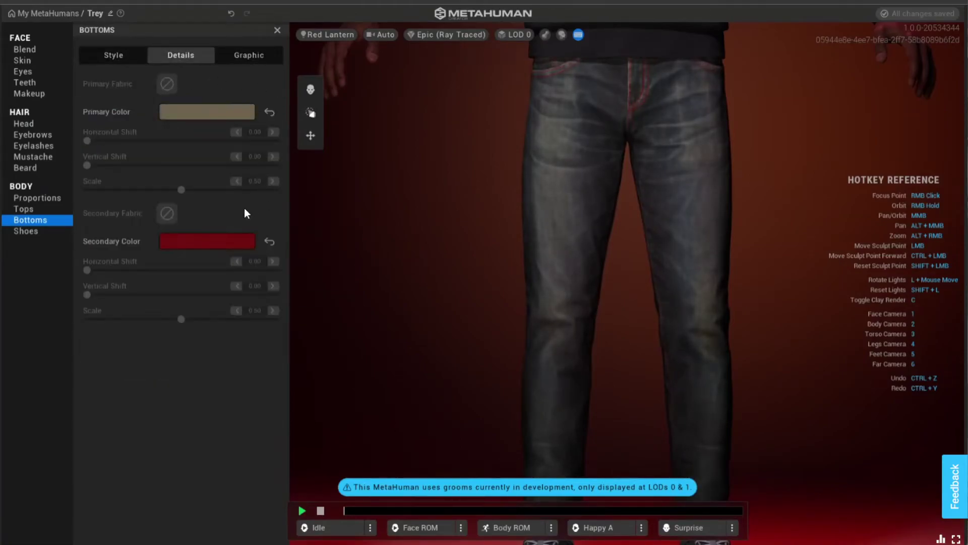
click(199, 241)
drag(241, 337, 342, 314)
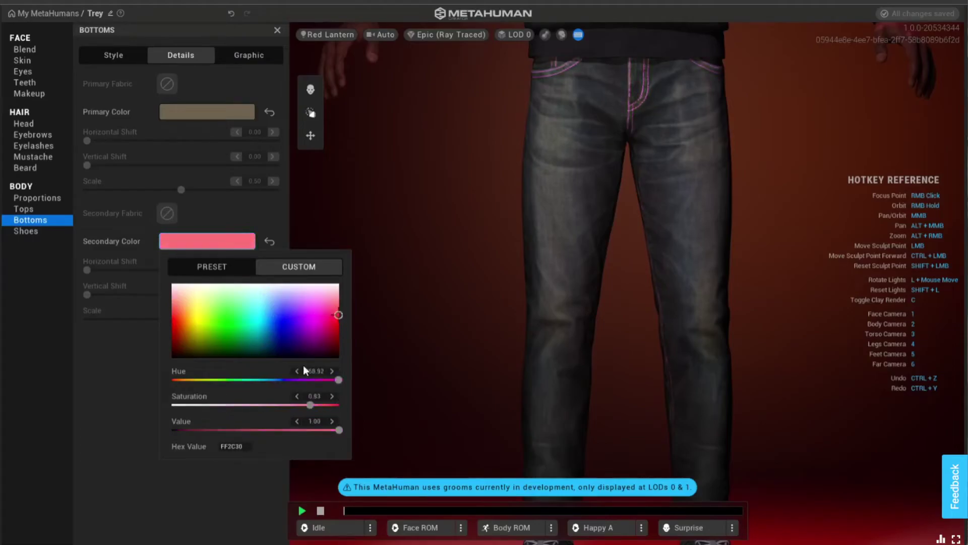
click(270, 242)
click(248, 55)
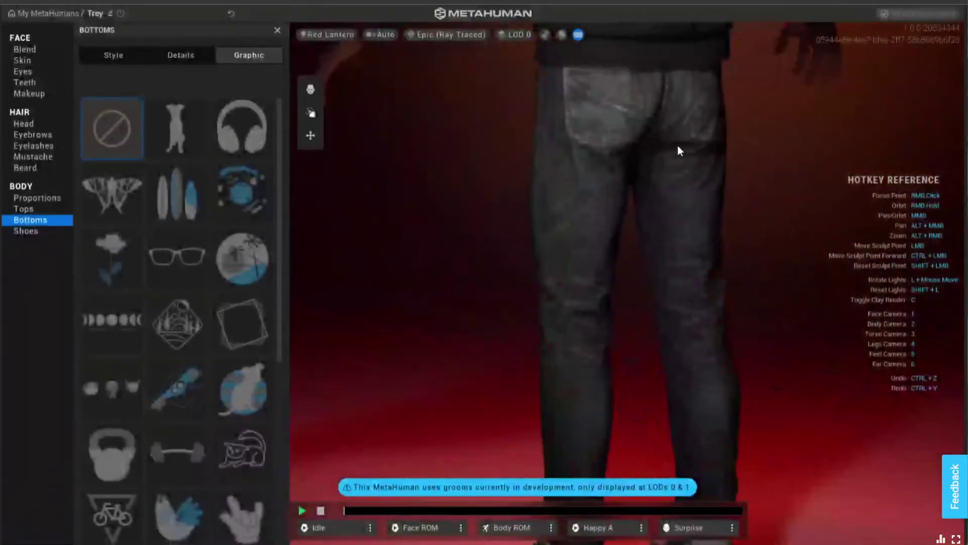
right_drag(539, 150, 687, 119)
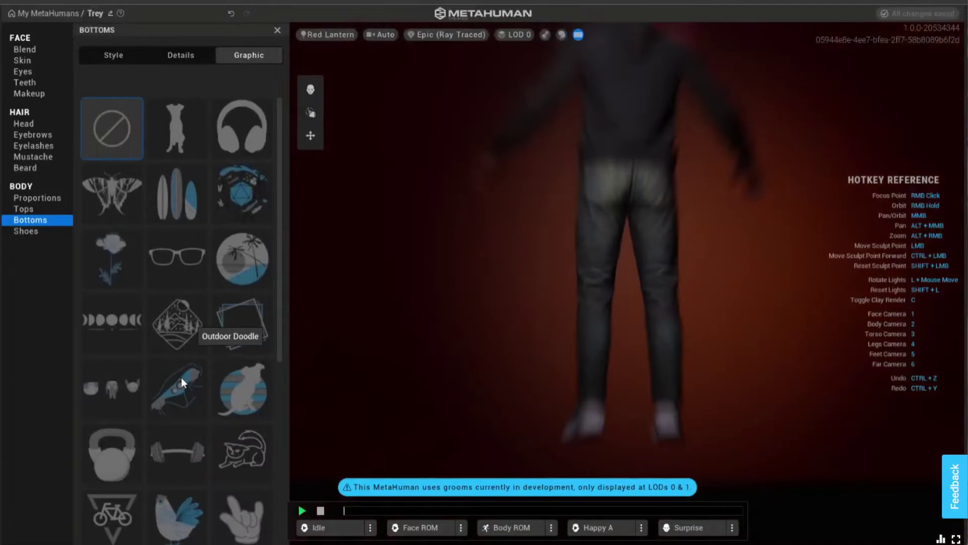
Step: Apply the lace-up boots as the shoes and set their primary color to dark gray, hex 2B2B2B
click(42, 232)
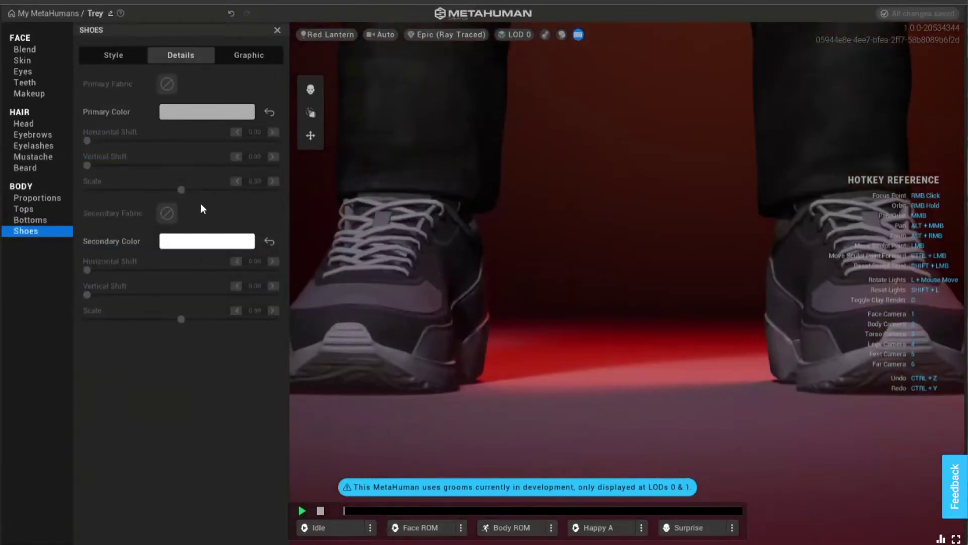
click(112, 56)
click(177, 366)
scroll(639, 296, down, 1)
click(207, 112)
click(216, 224)
drag(181, 300, 202, 302)
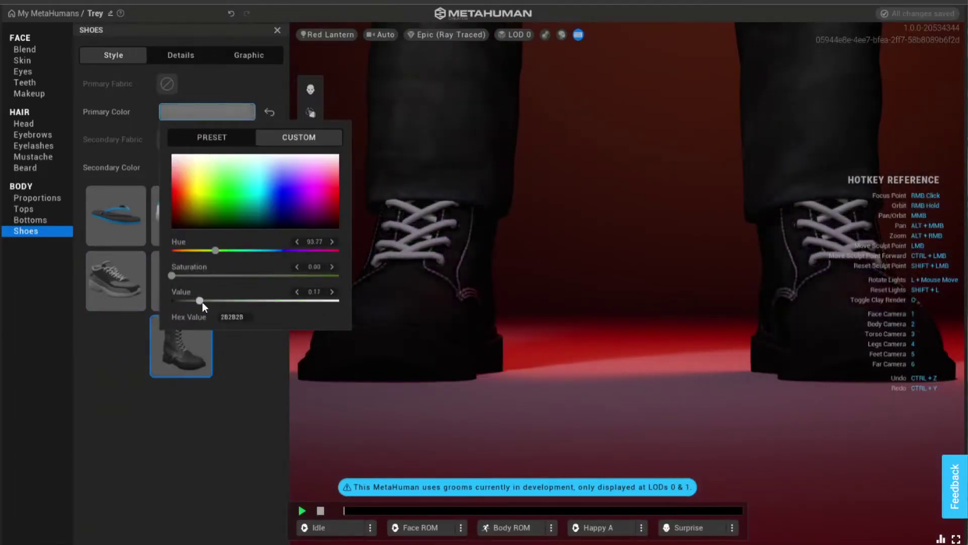
Step: Darken the boots' secondary color to a dark gray for the laces
click(211, 106)
click(182, 172)
drag(234, 237, 238, 209)
drag(336, 356, 237, 351)
click(275, 158)
Step: Try bright blue as the boots' primary color and set it to a dark gray
click(247, 63)
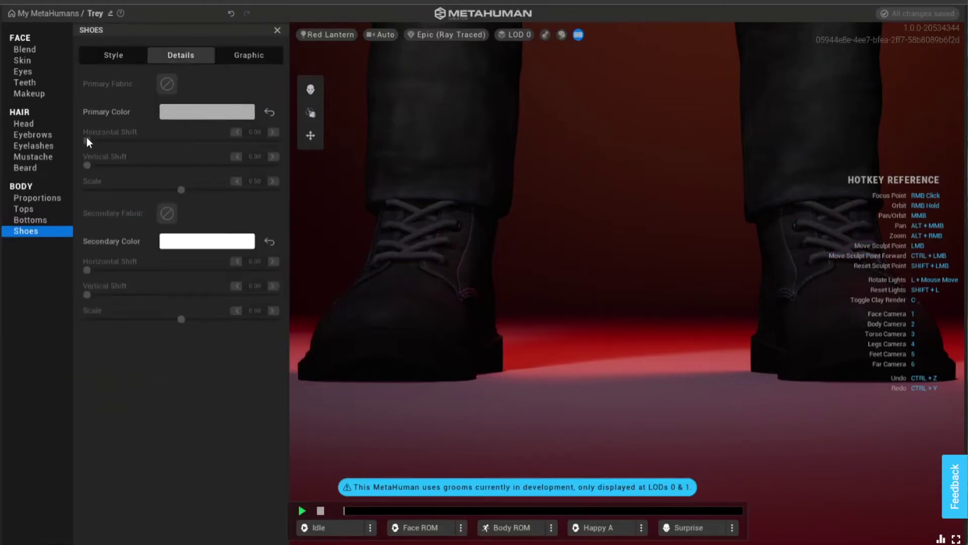
click(206, 112)
click(281, 192)
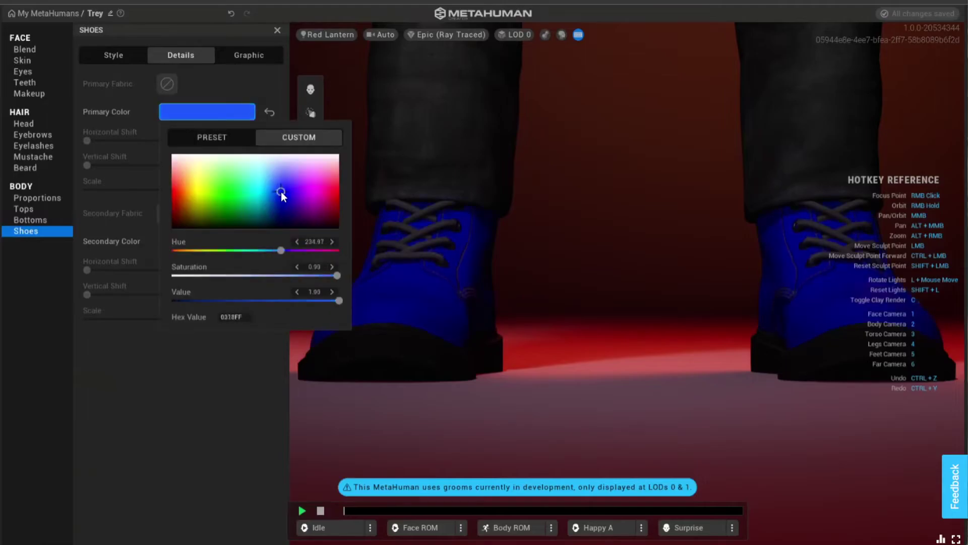
drag(280, 192, 264, 154)
drag(339, 301, 204, 298)
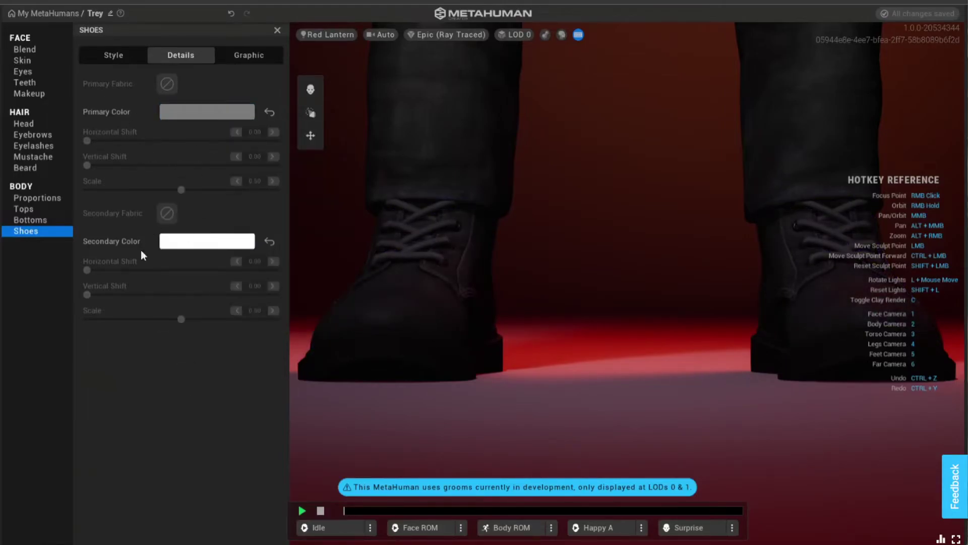
Step: Examine the full outfit, play the Idle animation and view it with the face camera
click(245, 57)
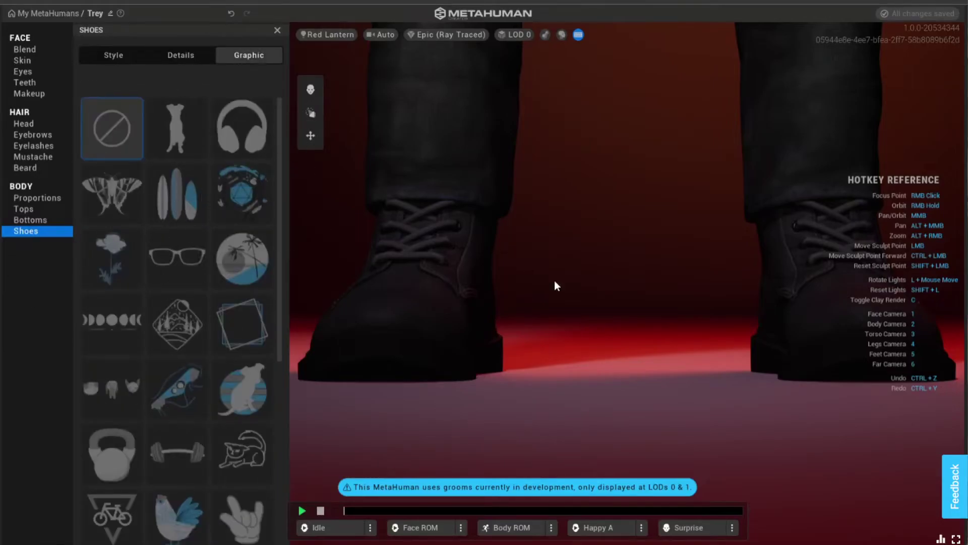
scroll(582, 273, up, 2)
scroll(582, 277, down, 8)
middle_drag(581, 281, 572, 444)
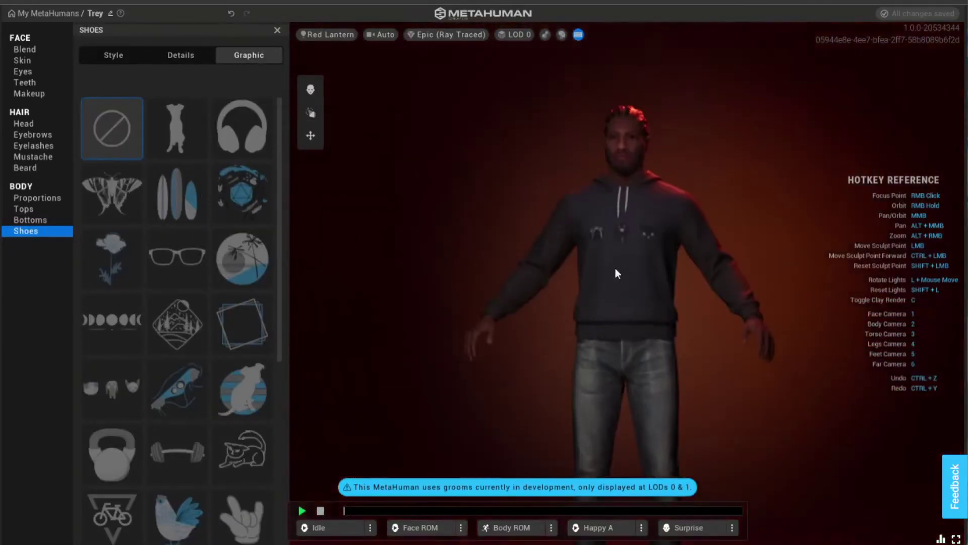
scroll(610, 284, up, 4)
middle_drag(630, 179, 593, 383)
click(348, 527)
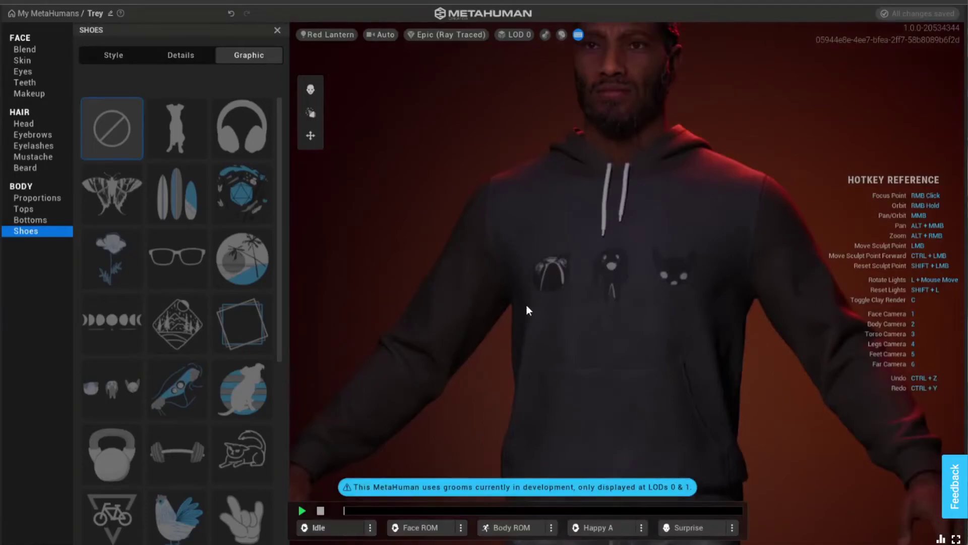
key(1)
Step: Preview the Happy and Anger facial poses on the character using the first animation slot
click(370, 528)
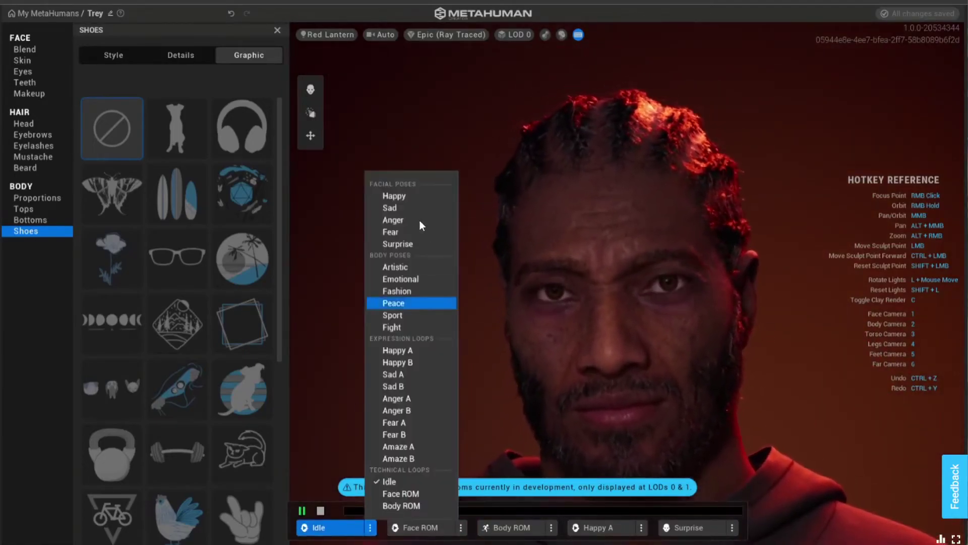
click(395, 196)
click(379, 519)
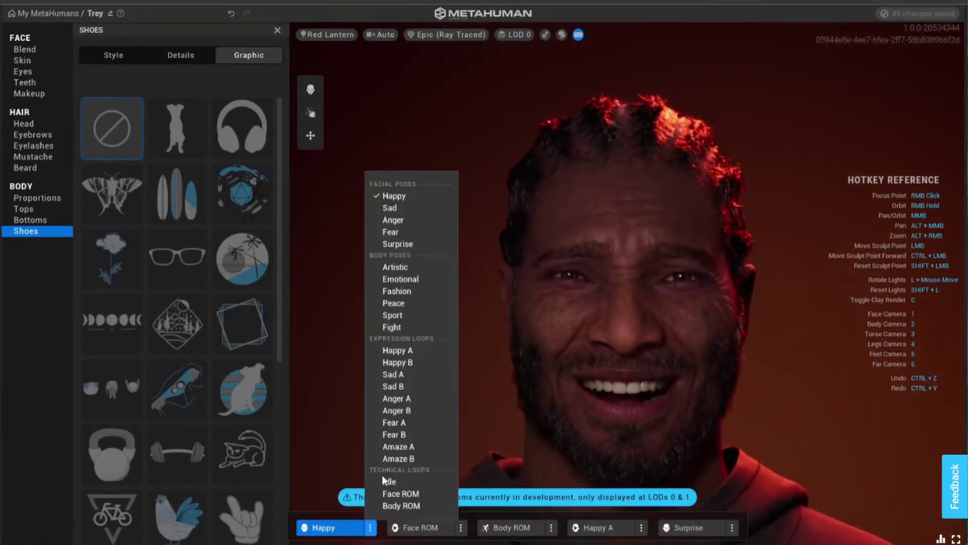
click(401, 220)
Step: Preview the Emotional and Sport body poses on the character using the first animation slot
click(370, 527)
click(403, 281)
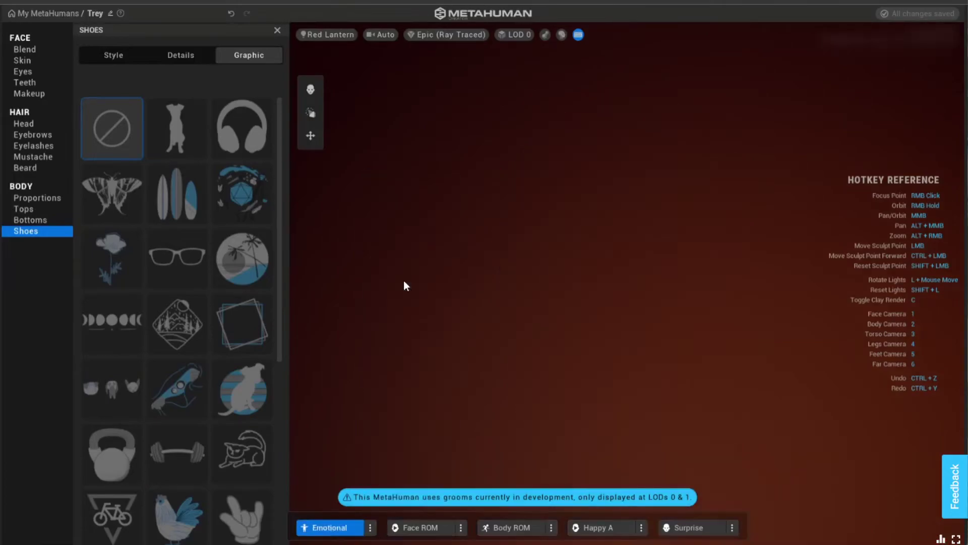
click(370, 527)
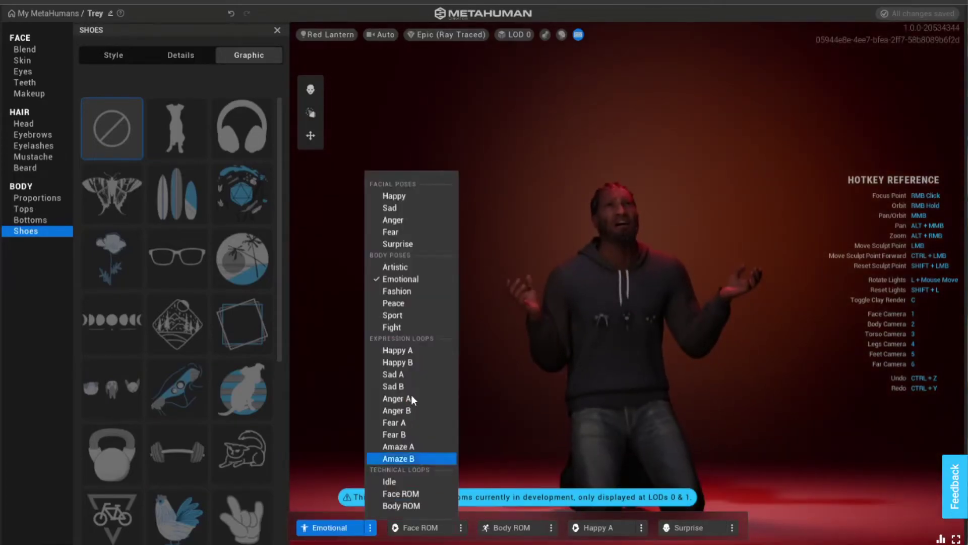
click(406, 320)
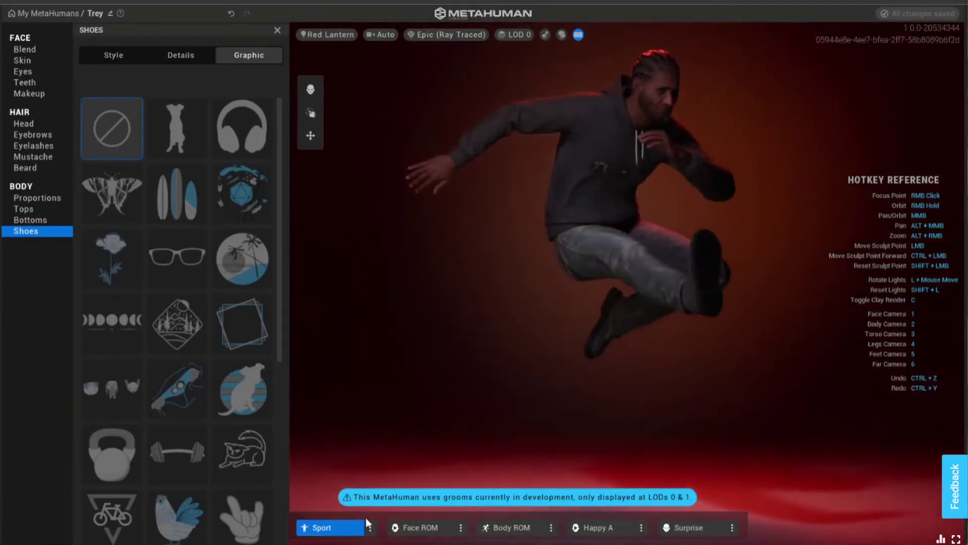
Step: Play the Sad A expression loop and rotate the lights around the face to examine it
click(370, 527)
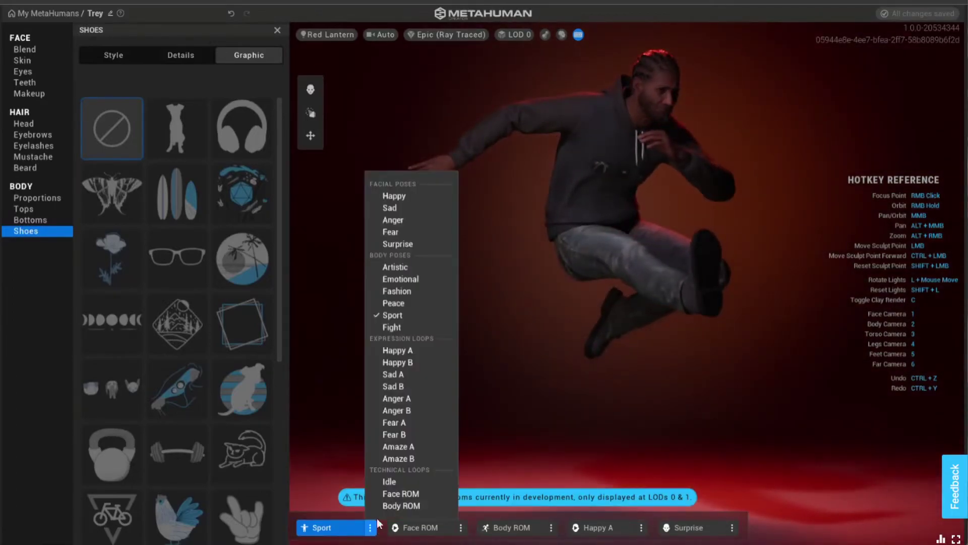
click(401, 374)
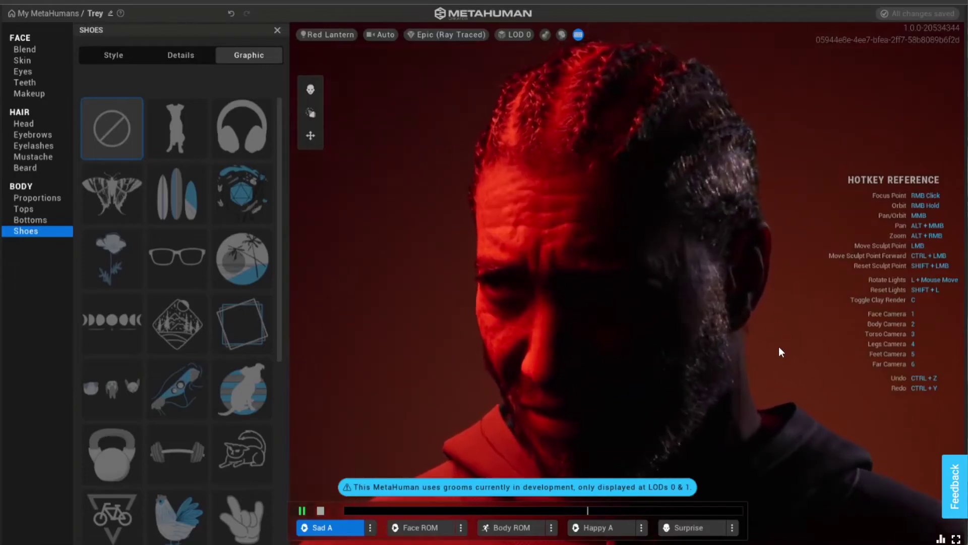
key(l)
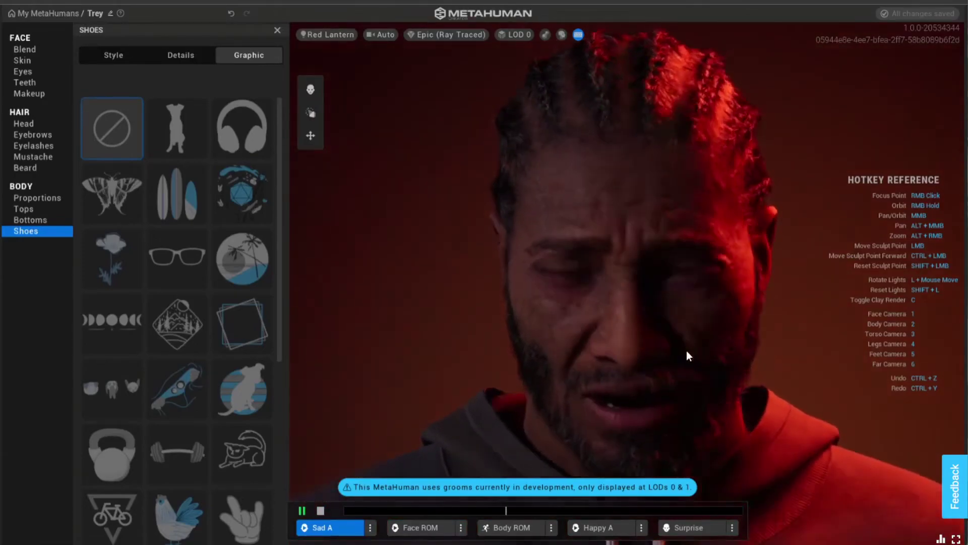
key(l)
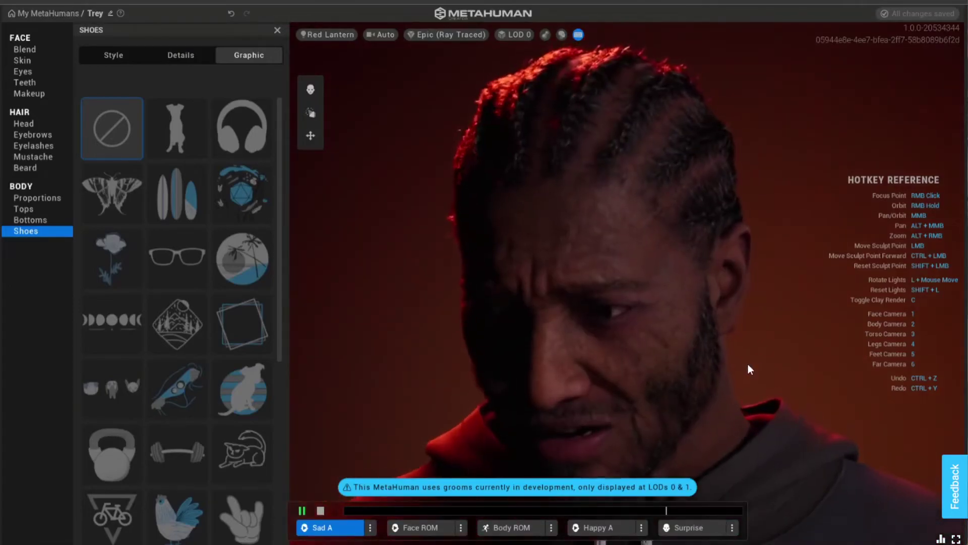
Step: Play the Anger A expression loop and rotate the lights around the face to examine it
click(370, 527)
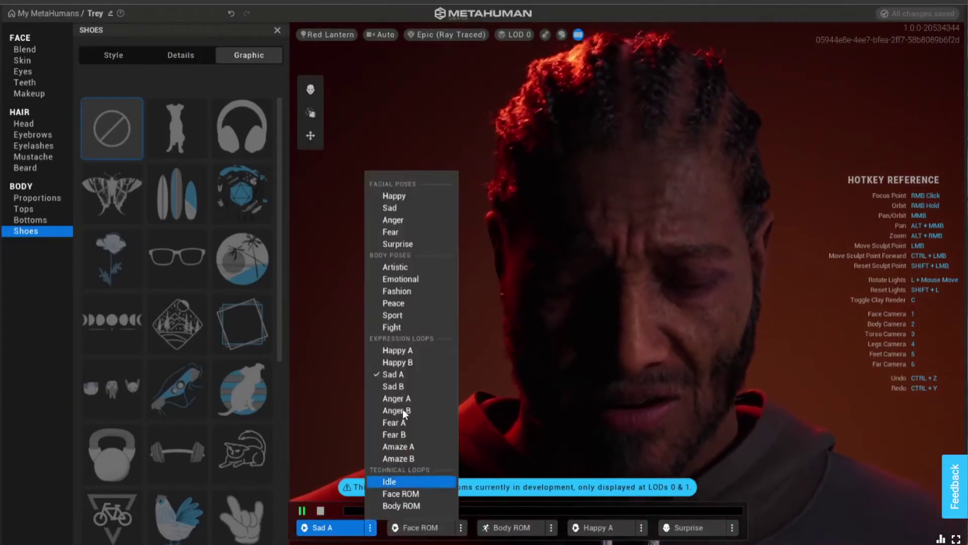
click(403, 398)
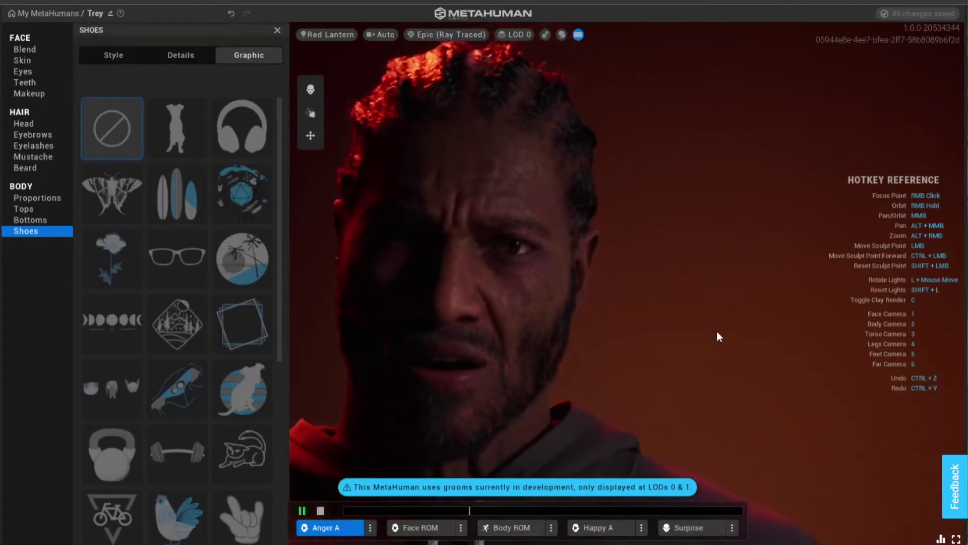
key(l)
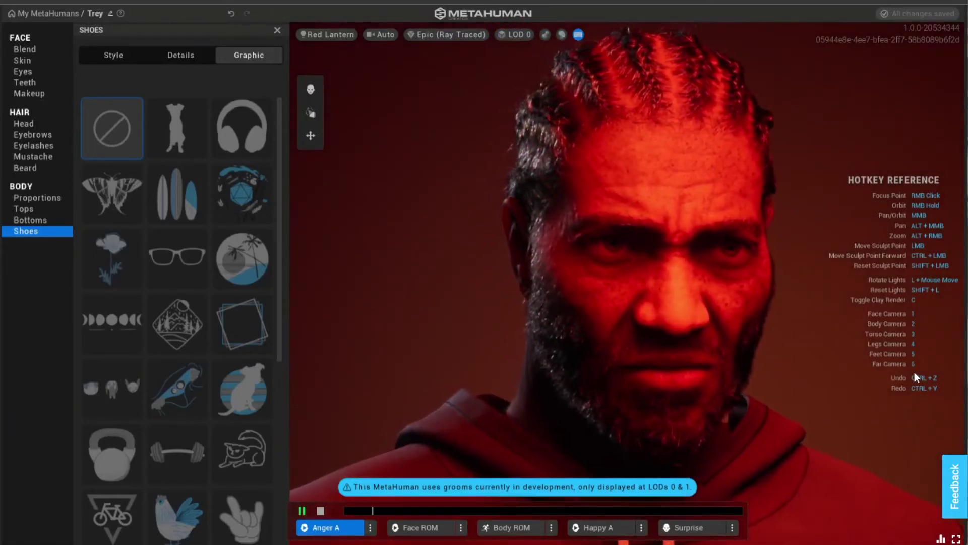
key(l)
key(l)
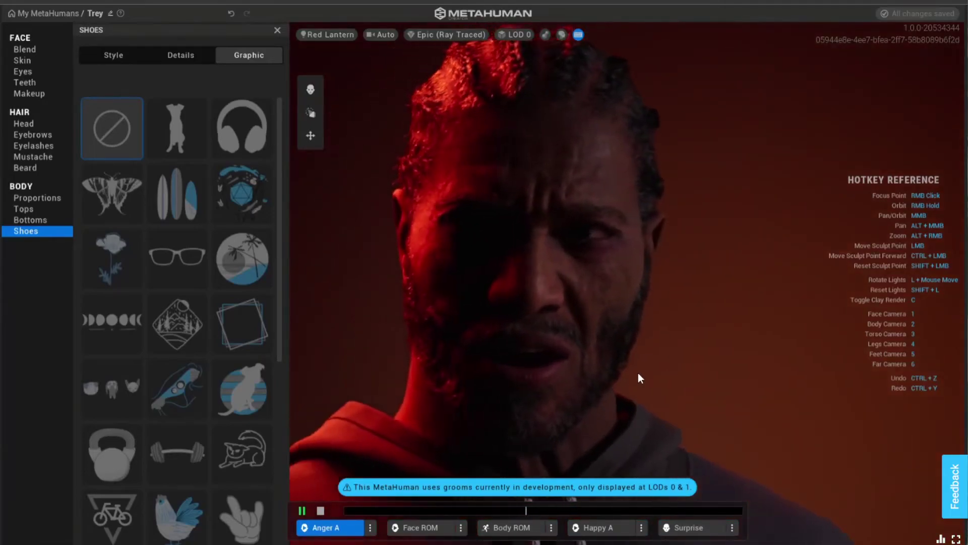
Step: Try the Split lighting environment and switch the scene lighting to Fireside
click(327, 35)
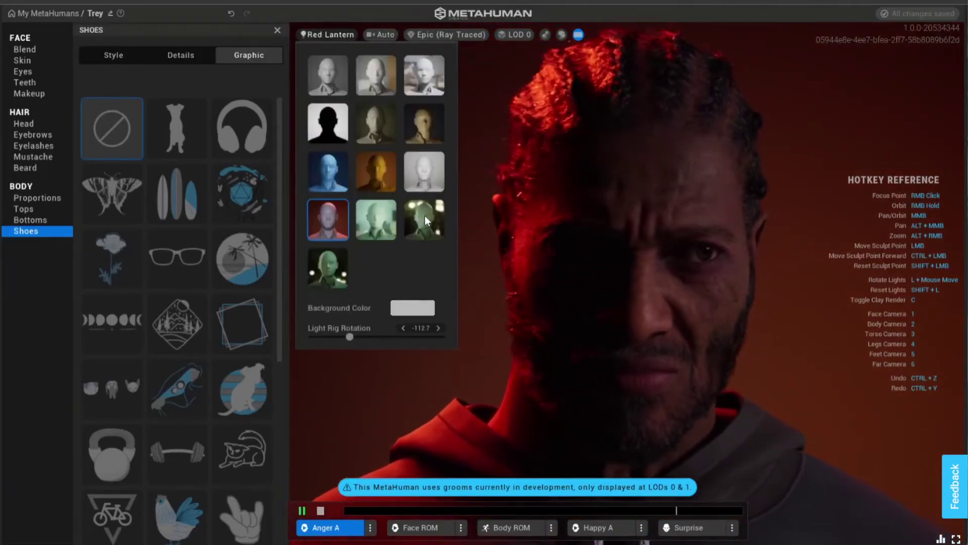
click(362, 126)
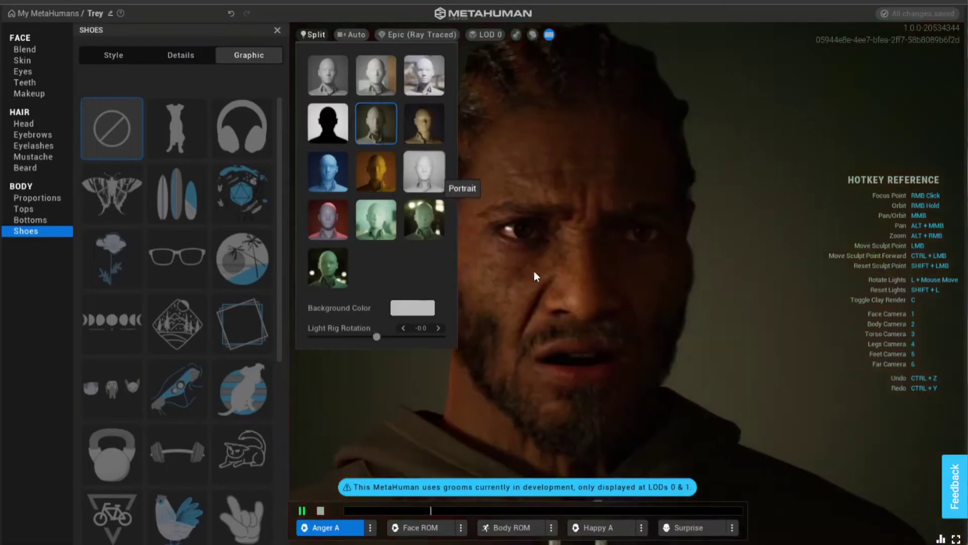
click(412, 119)
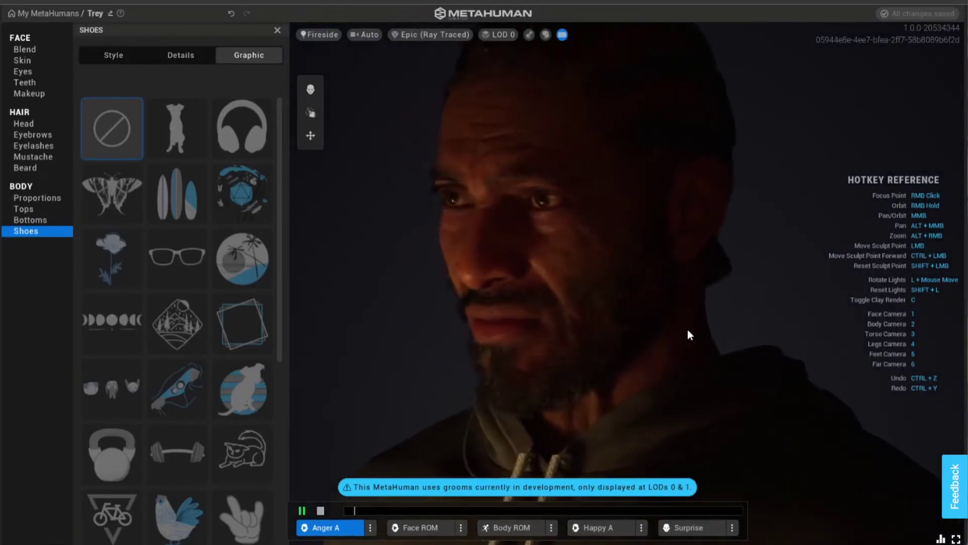
Step: Preview the Fear A, Amaze A, Amaze B and Fear B expression loops using the first animation slot
click(371, 528)
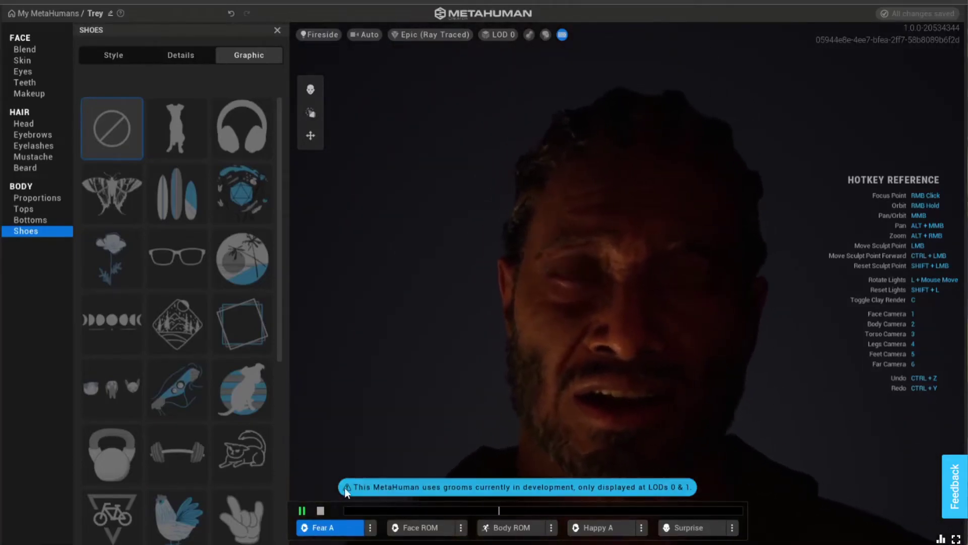
click(370, 527)
click(400, 445)
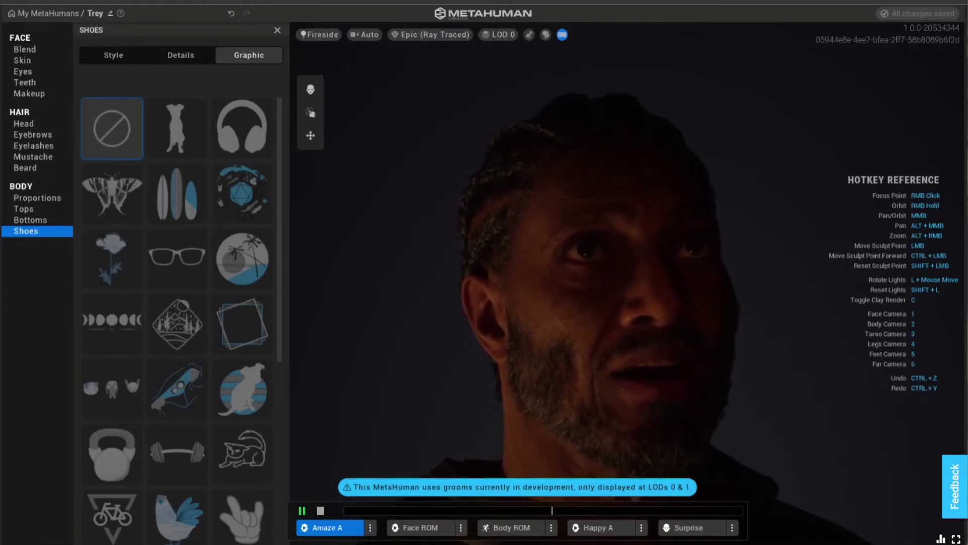
click(370, 527)
click(399, 458)
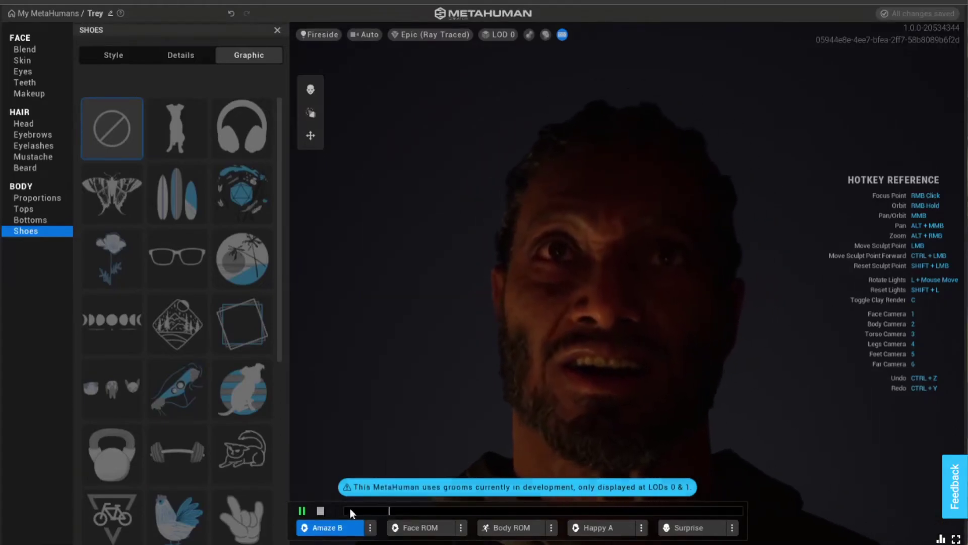
click(370, 527)
click(395, 434)
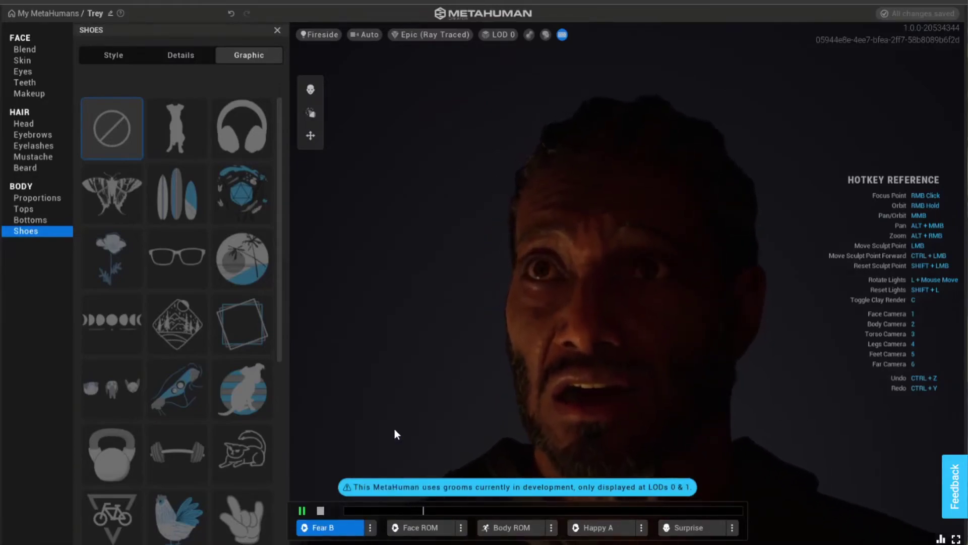
Step: Preview the Face ROM technical loop and assign the Body ROM loop to the first animation slot
click(370, 528)
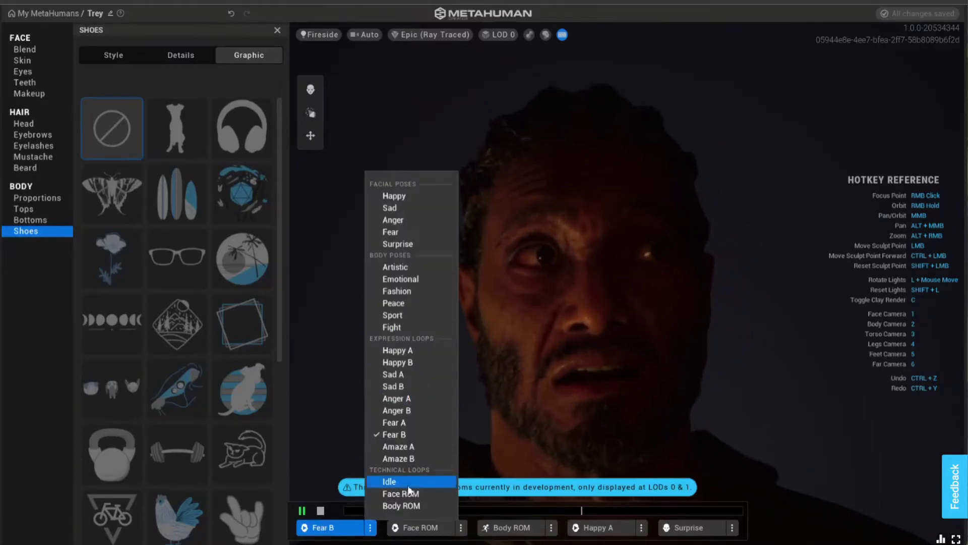
click(403, 494)
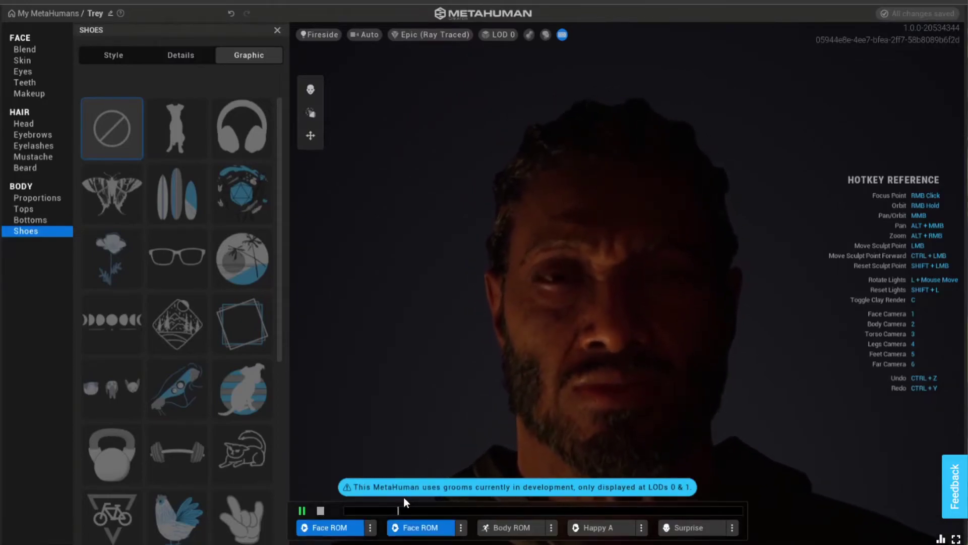
click(370, 527)
click(399, 507)
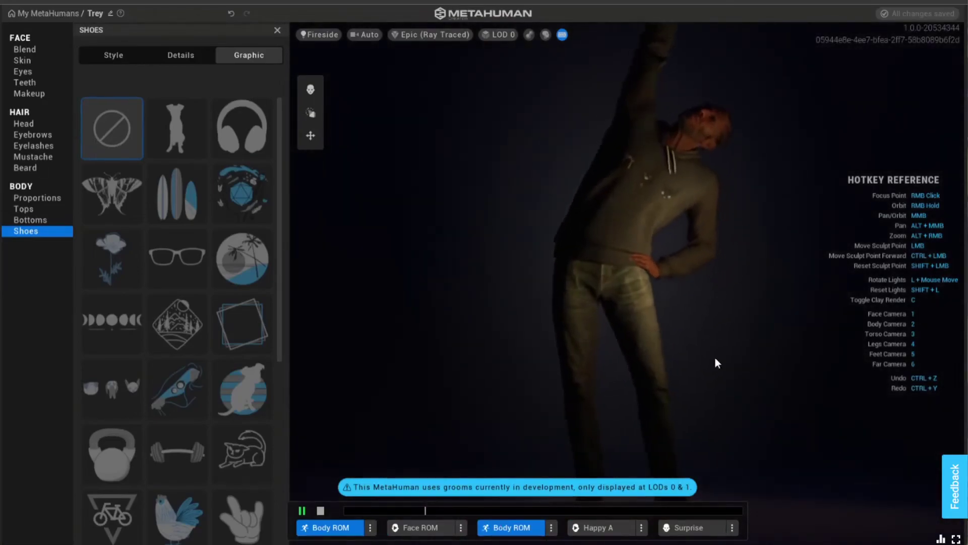
Step: Preview Face ROM, the Anger facial pose and the Artistic body pose in the second animation slot, and assign it the Sad B loop
click(459, 530)
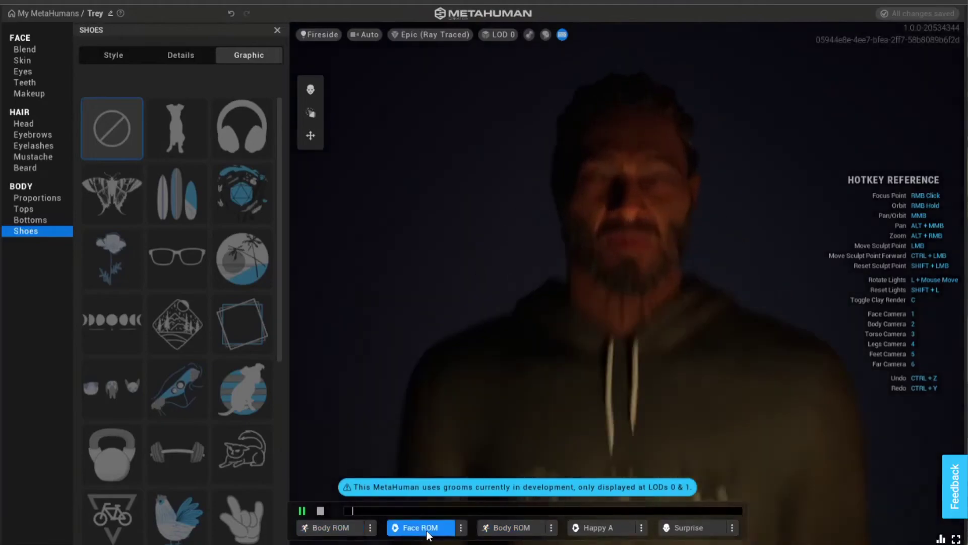
click(461, 527)
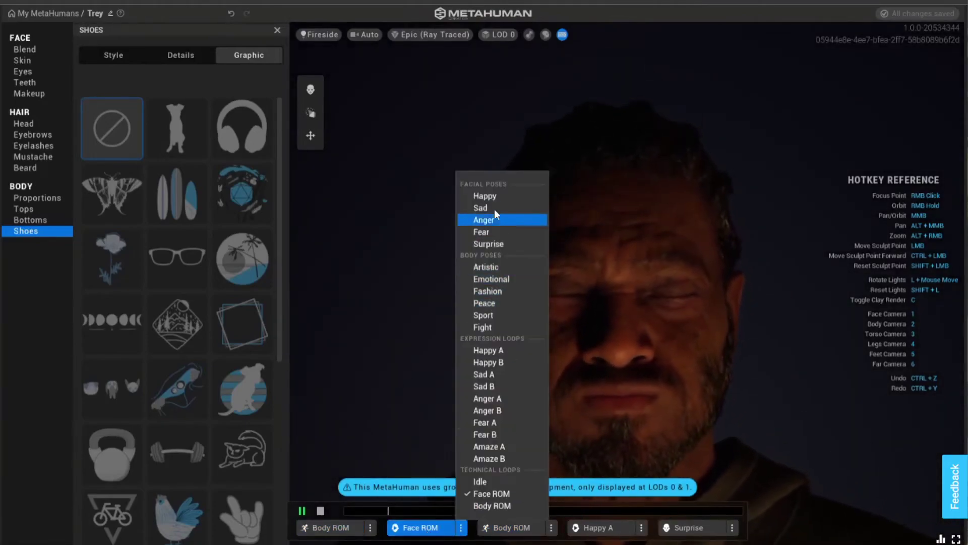
click(487, 222)
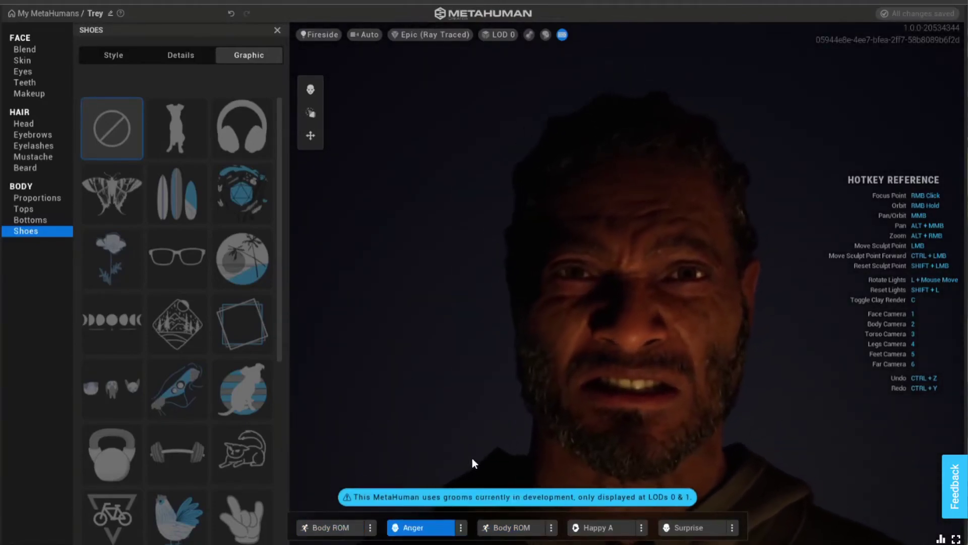
click(461, 527)
click(486, 268)
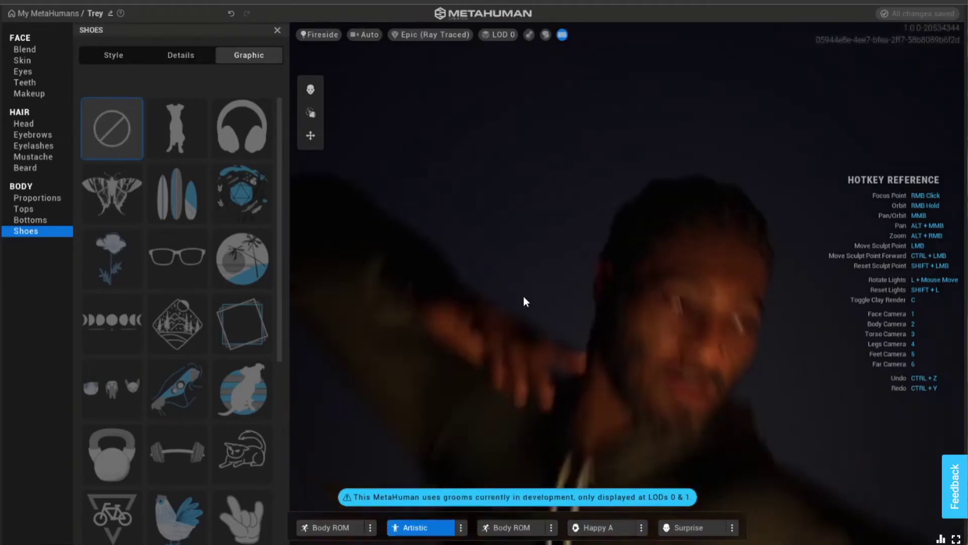
click(462, 527)
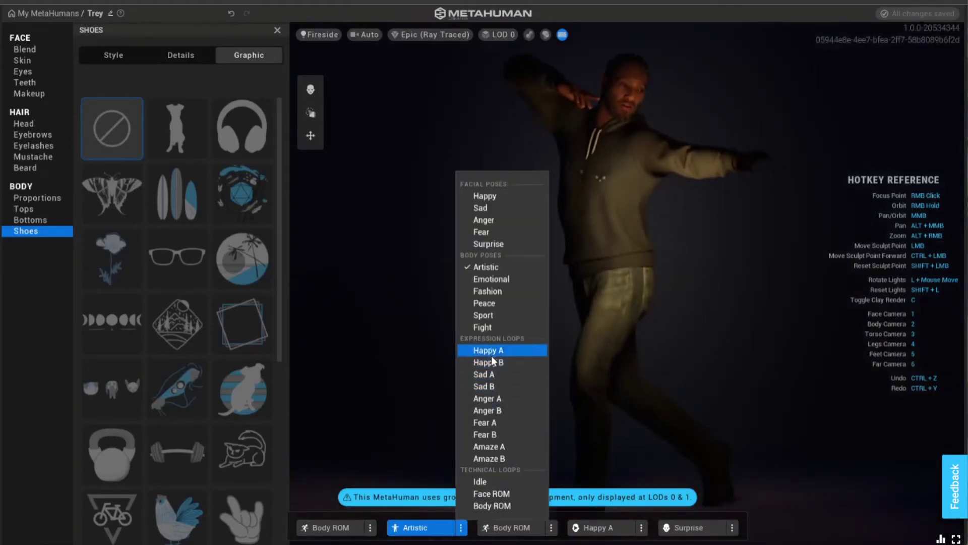
click(479, 387)
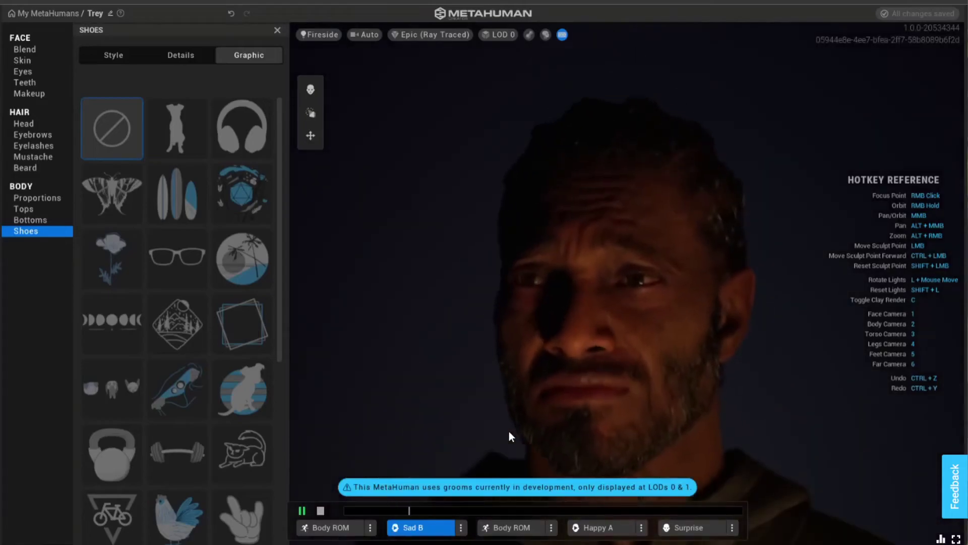
Step: Assign the Artistic body pose to the third animation slot and play the Happy A expression loop
click(551, 528)
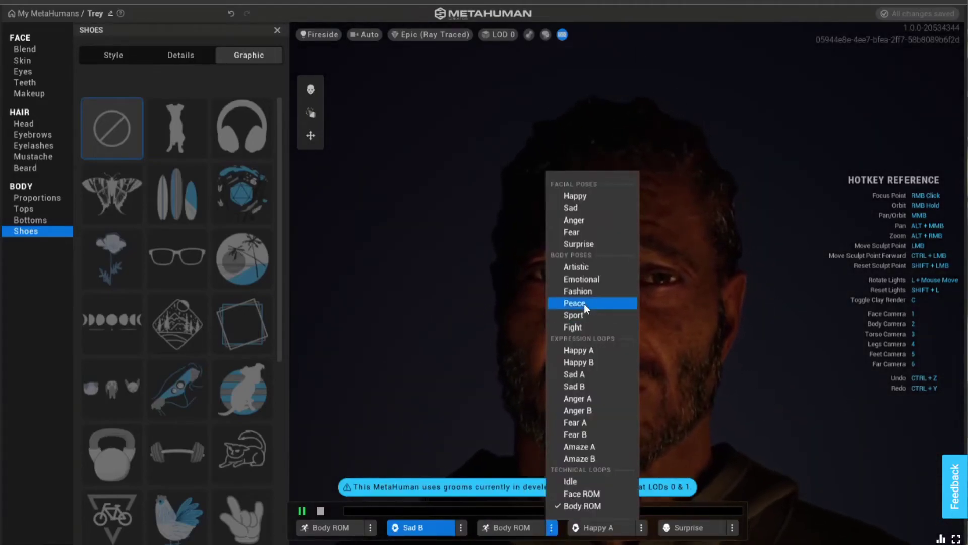
click(579, 266)
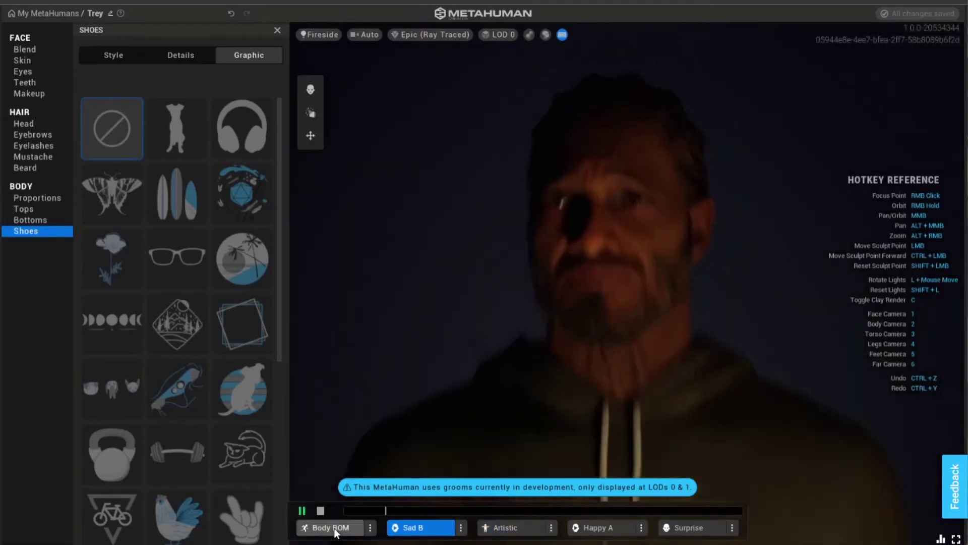
click(596, 529)
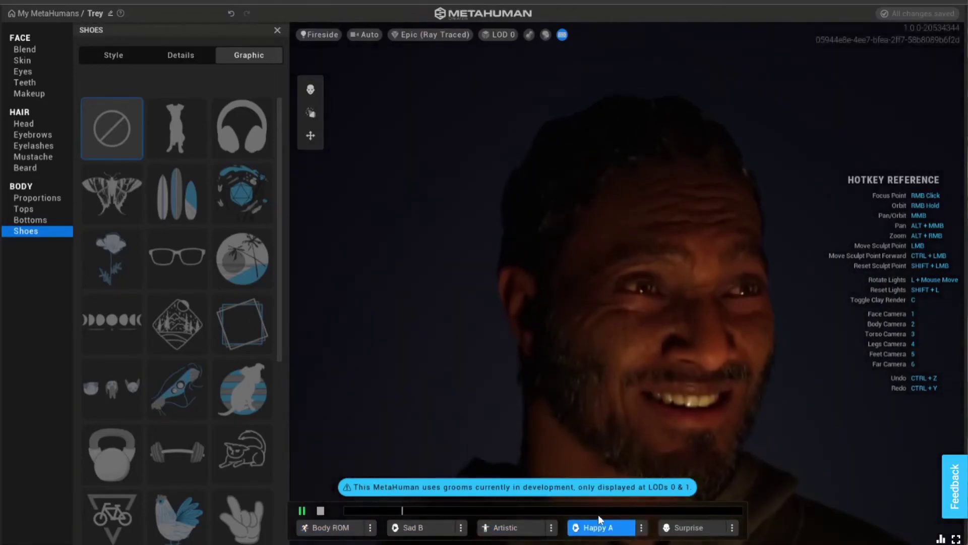
Step: Replace the Surprise facial pose in the last animation slot with the Fear B expression loop and play Happy A again
click(686, 529)
click(731, 527)
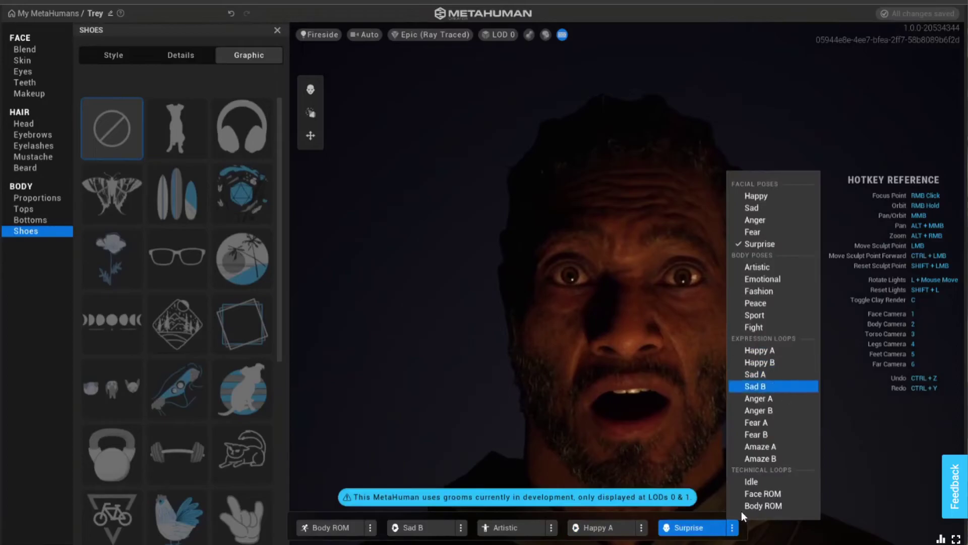
click(755, 434)
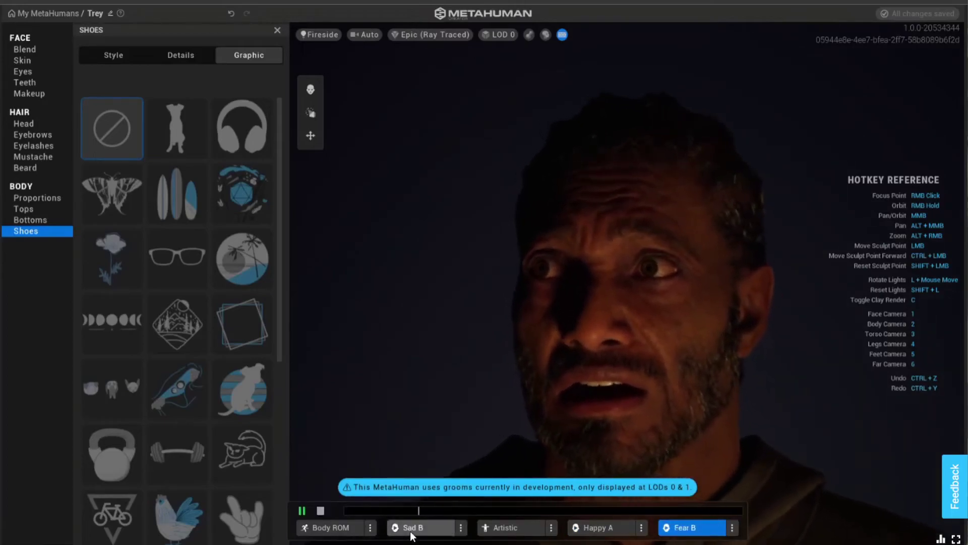
click(595, 527)
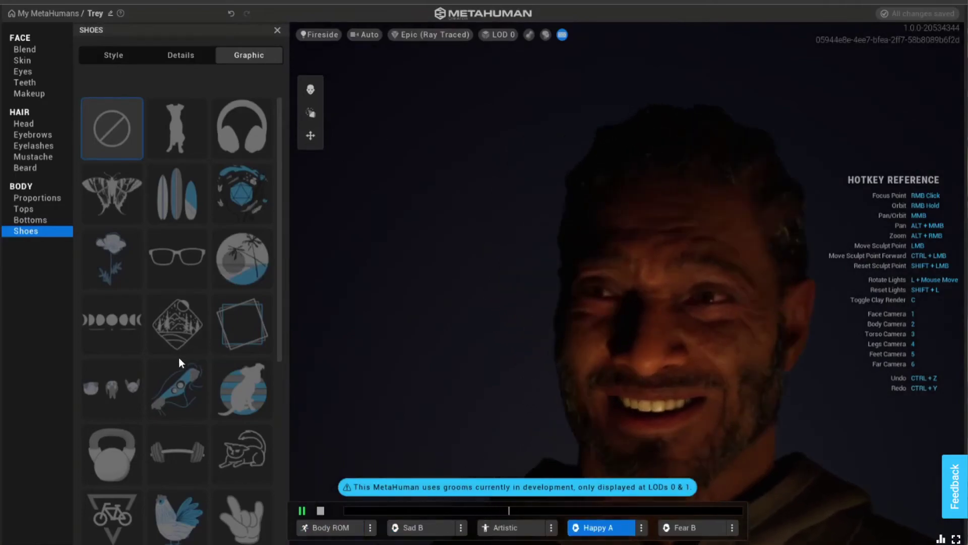
Step: Try the Face camera on the playing Happy A loop and return the camera setting to Auto
click(363, 34)
click(379, 79)
click(365, 35)
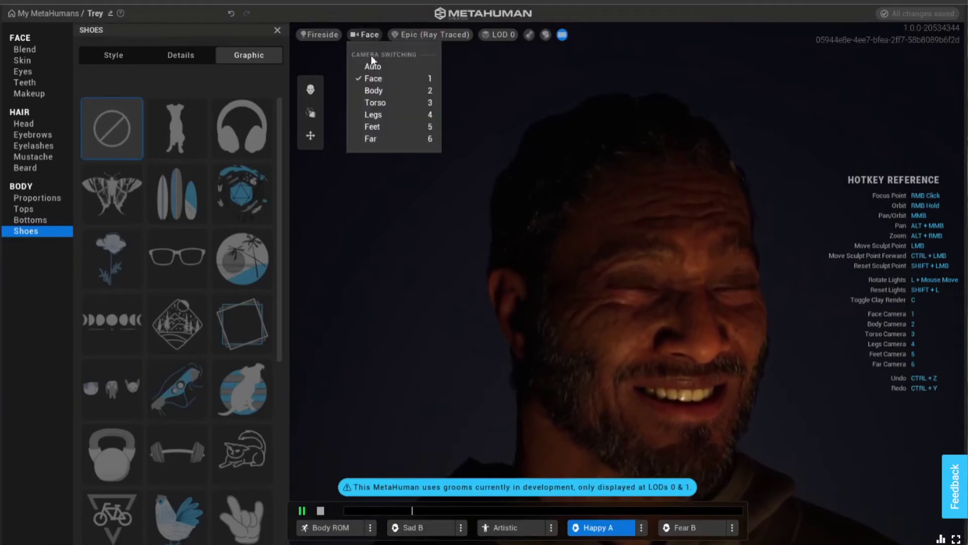
click(379, 65)
Step: Preview the character at lower levels of detail, from LOD 7 through LOD 5 to LOD 4
click(502, 34)
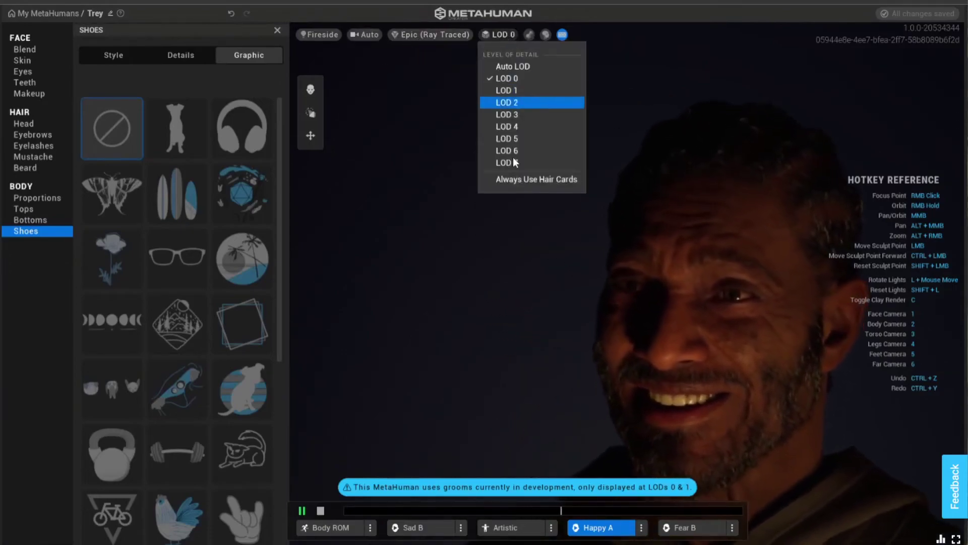
click(513, 160)
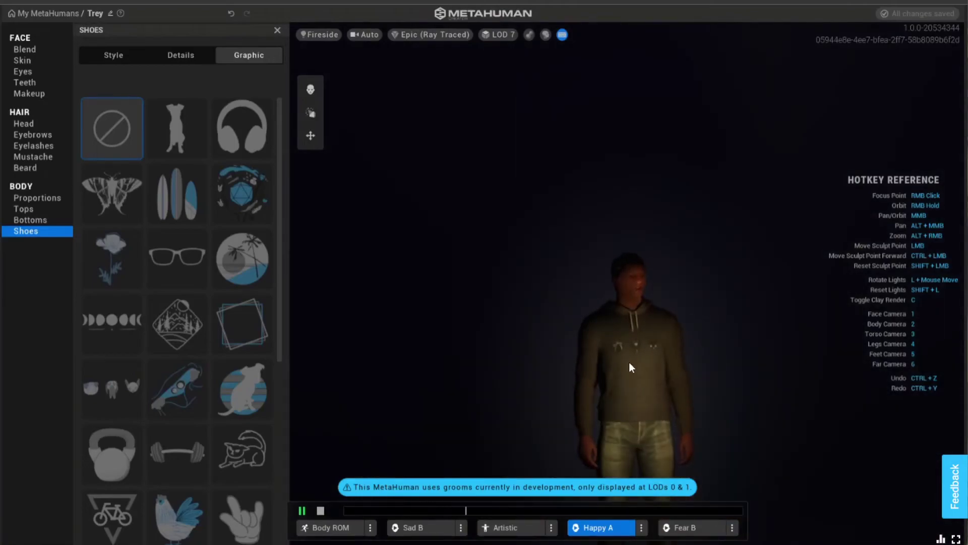
click(509, 33)
click(512, 162)
click(500, 34)
click(520, 136)
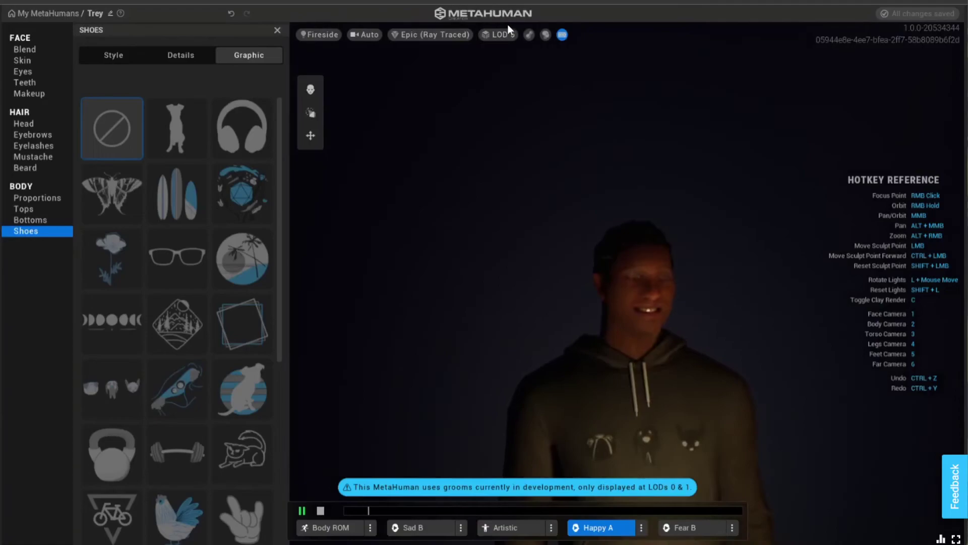
click(500, 34)
click(518, 129)
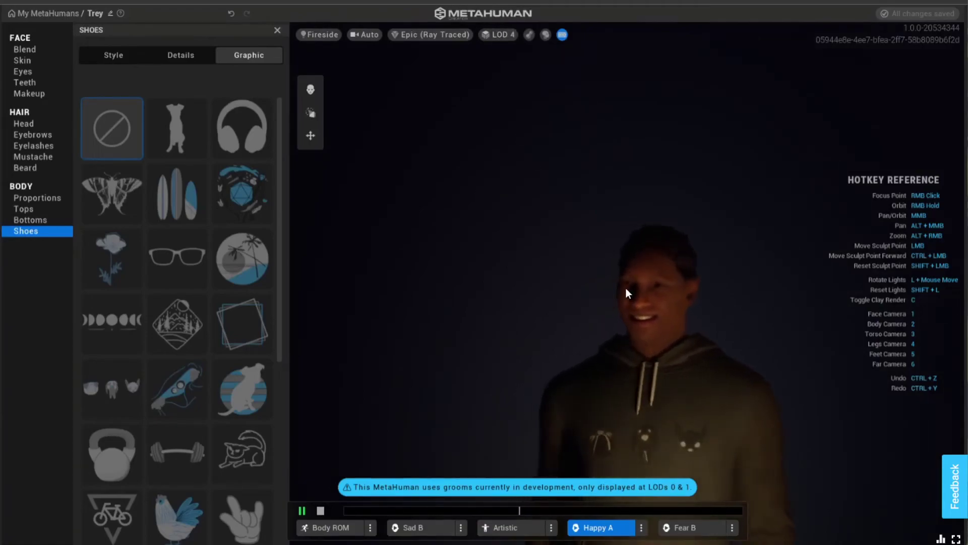
Step: Compare the character at LOD 0 and Auto LOD, and set the level of detail back to LOD 0
click(494, 33)
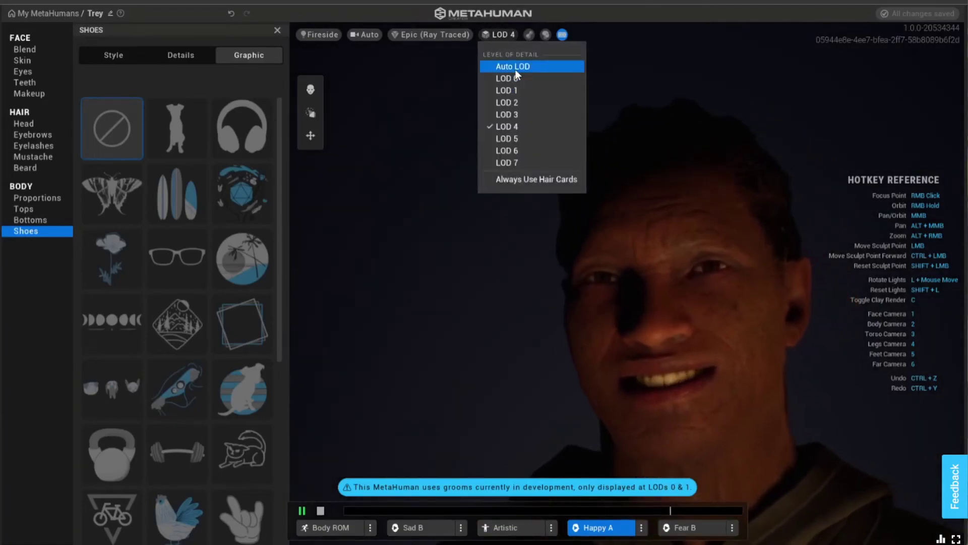
click(518, 79)
click(499, 34)
click(515, 62)
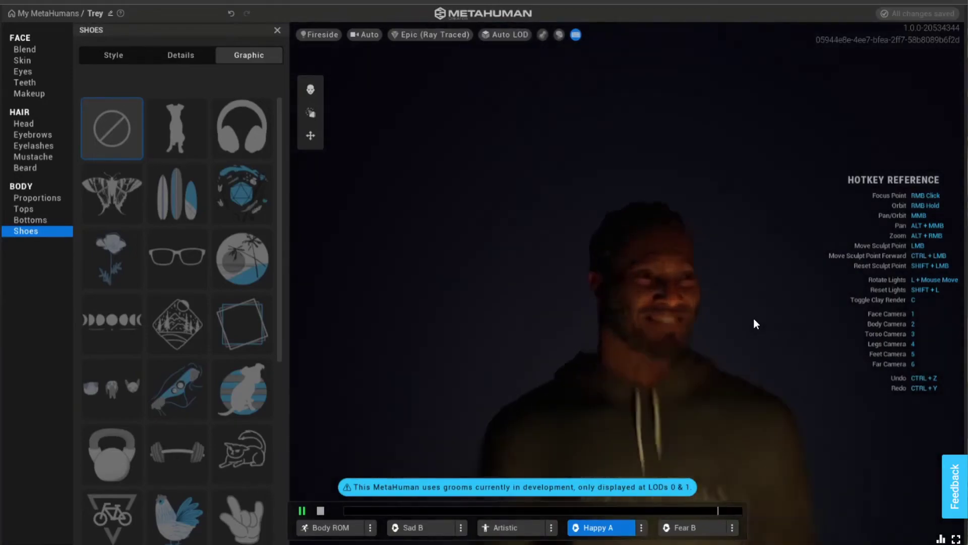
click(504, 36)
click(522, 79)
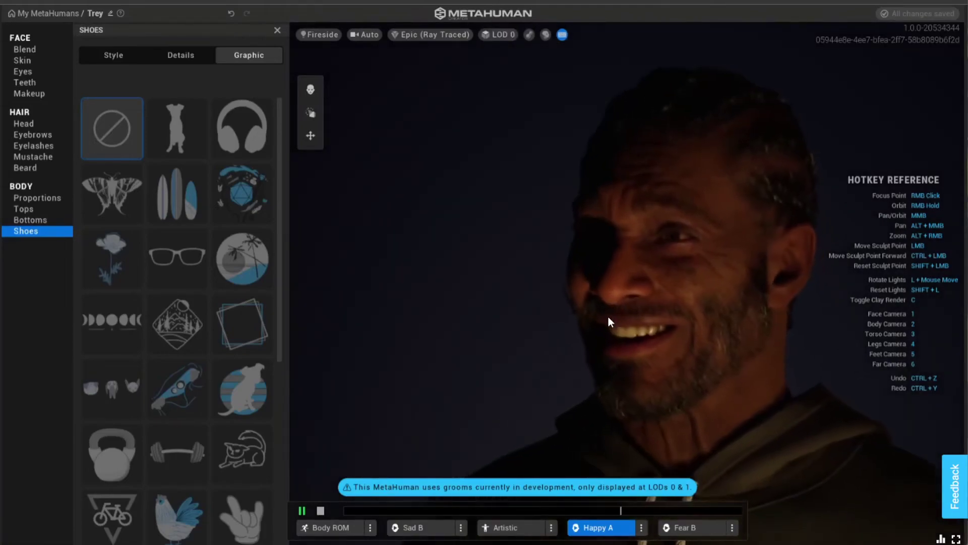
Step: Add the bald-headed preset to the face blend circle and drag the forehead sculpt point on the face
click(25, 49)
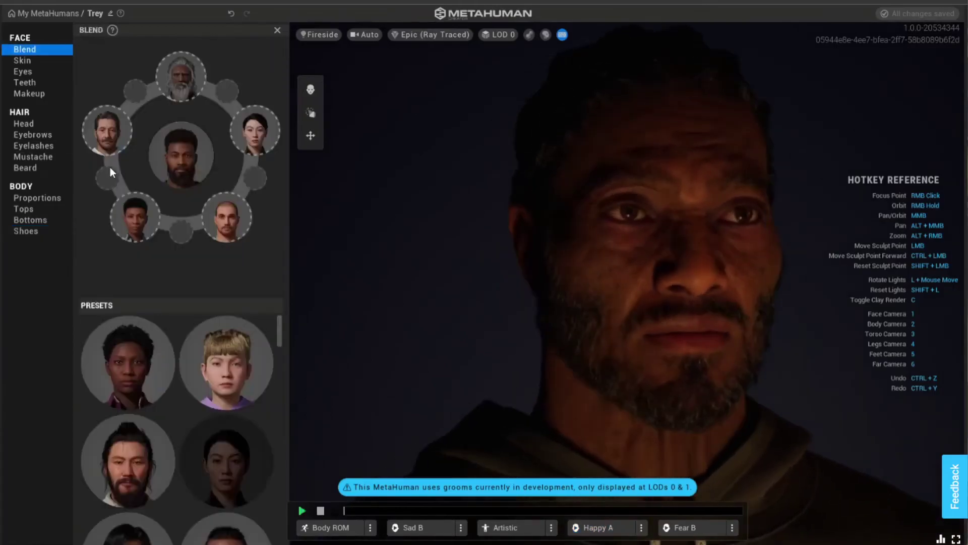
scroll(187, 446, down, 3)
scroll(187, 446, down, 3)
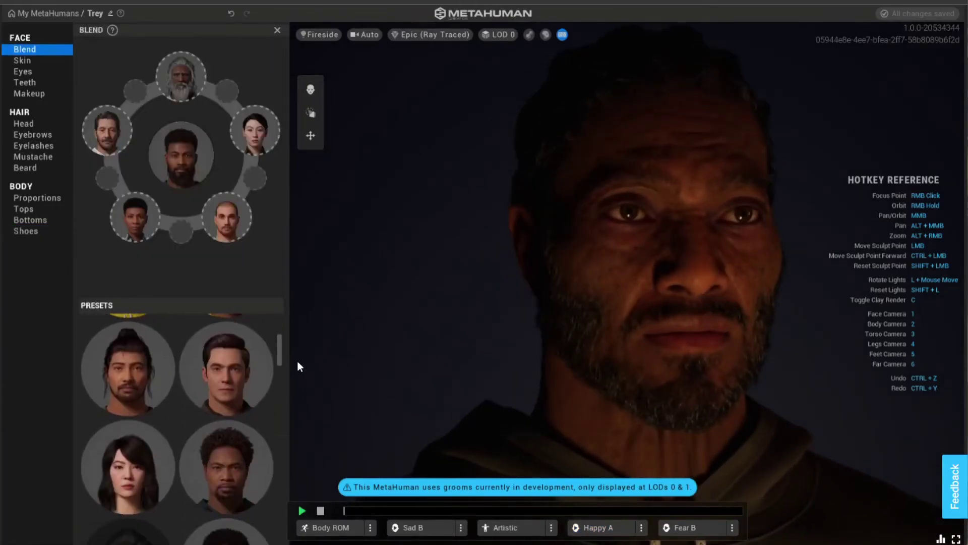
scroll(280, 377, down, 2)
drag(276, 384, 283, 497)
drag(235, 343, 255, 193)
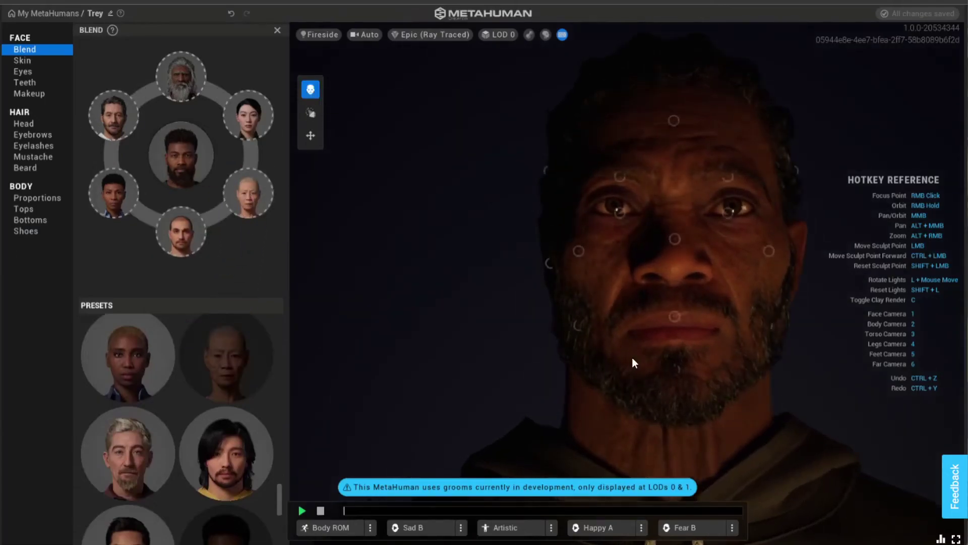
mouse_move(673, 120)
mouse_down()
mouse_move(689, 333)
mouse_move(731, 128)
mouse_up()
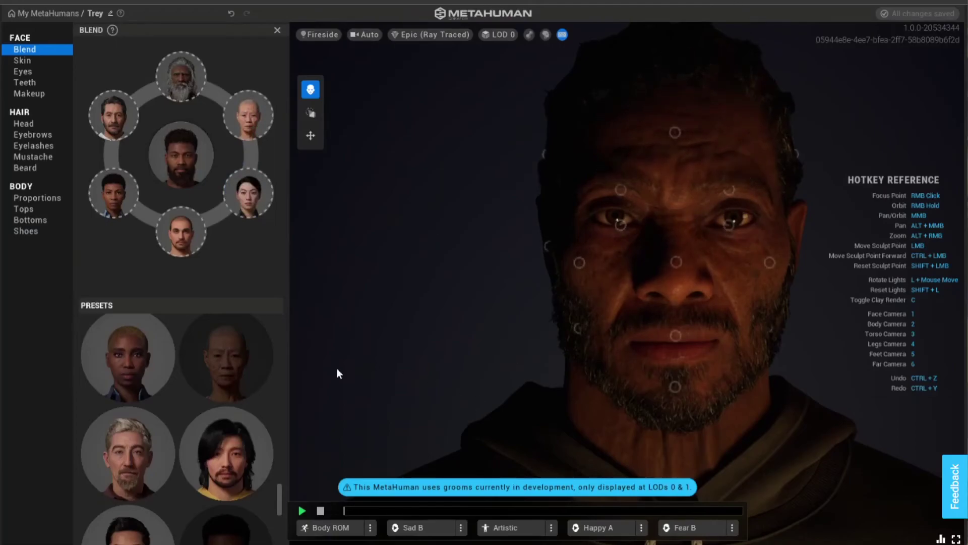
Step: Look through the Skin and Eyes settings, play and stop the Happy A loop, and return to the Face camera
click(18, 60)
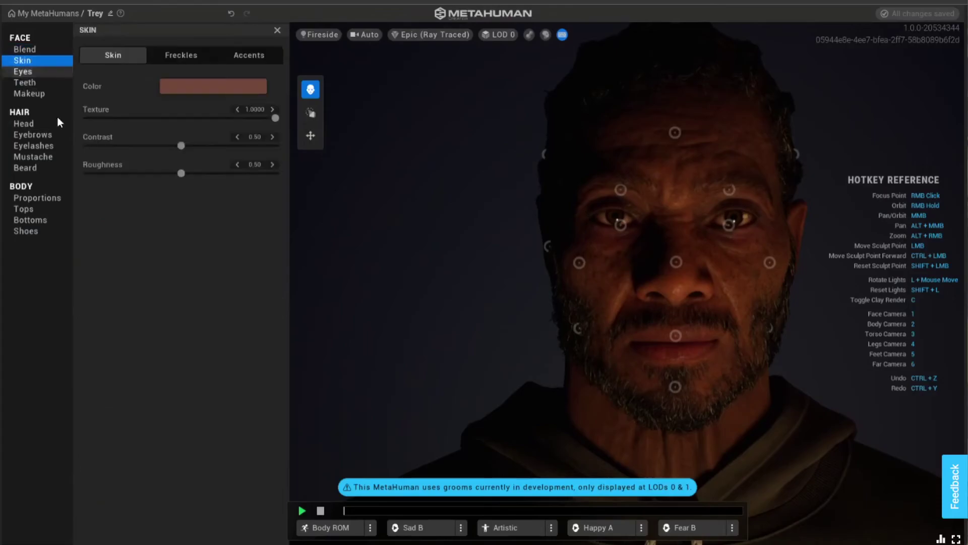
click(23, 71)
click(598, 528)
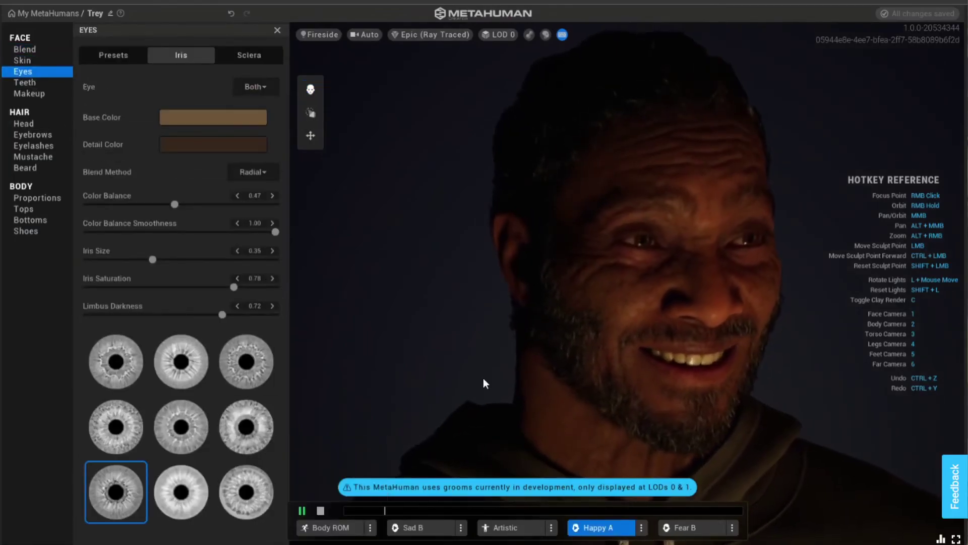
click(321, 511)
right_drag(635, 281, 903, 277)
key(1)
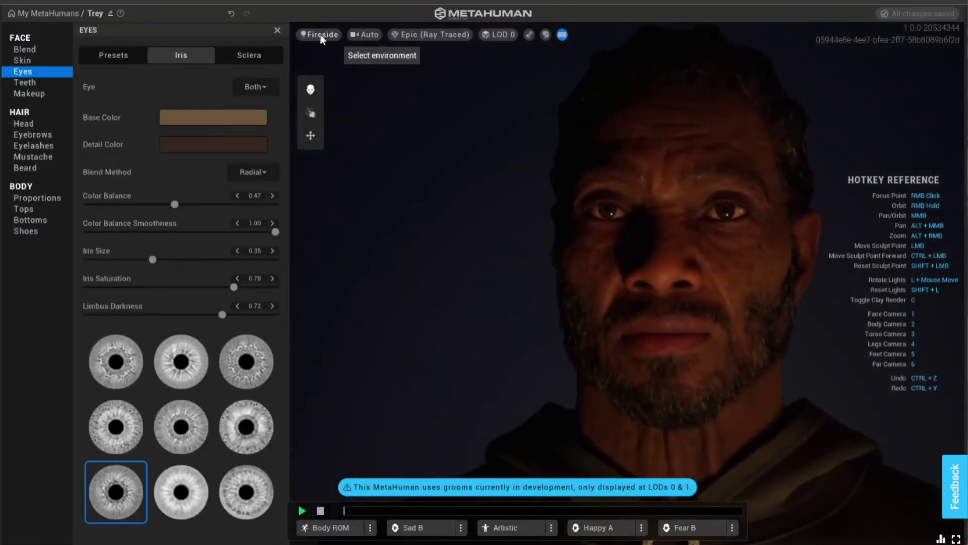
Step: Rotate the light rig to about 156 in the Tungsten environment and switch the environment to Red Lantern
click(319, 35)
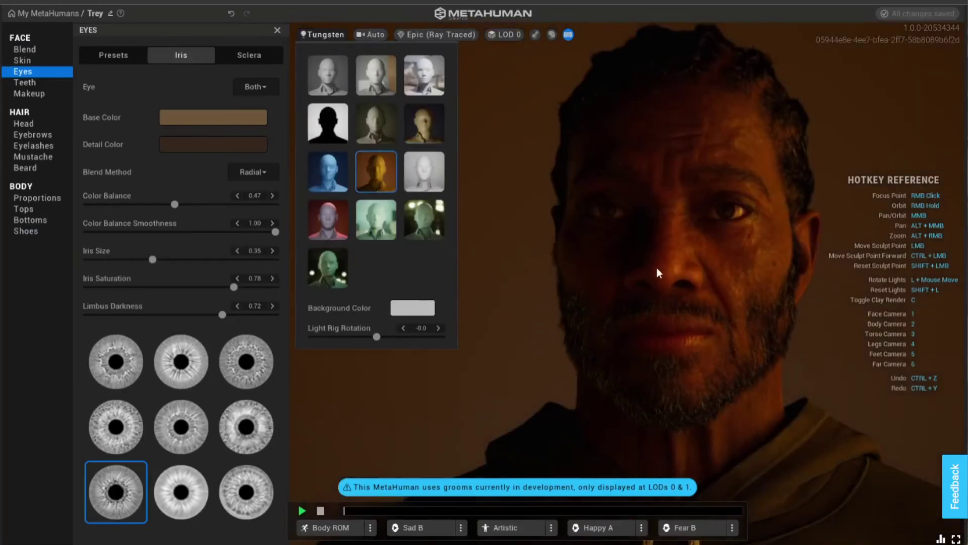
right_drag(657, 267, 712, 264)
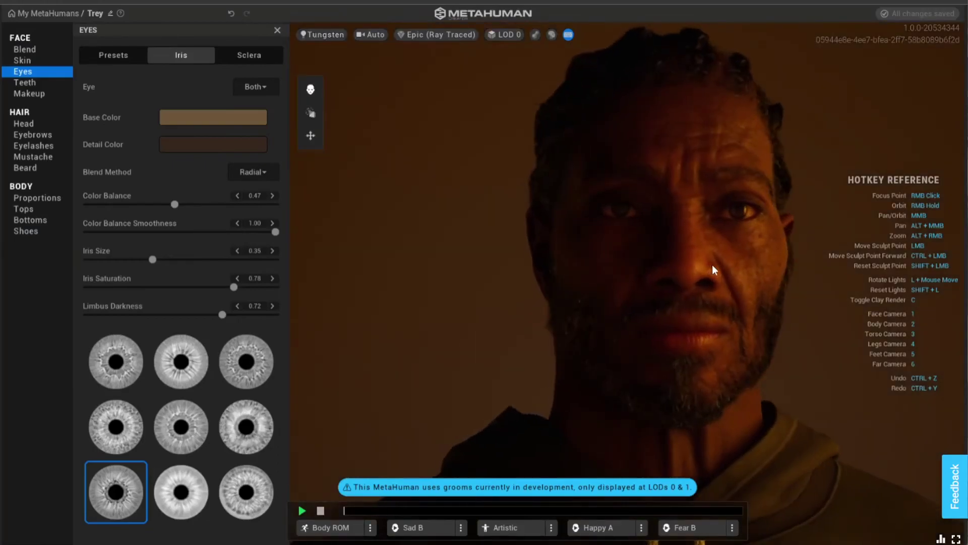
key(l)
key(l)
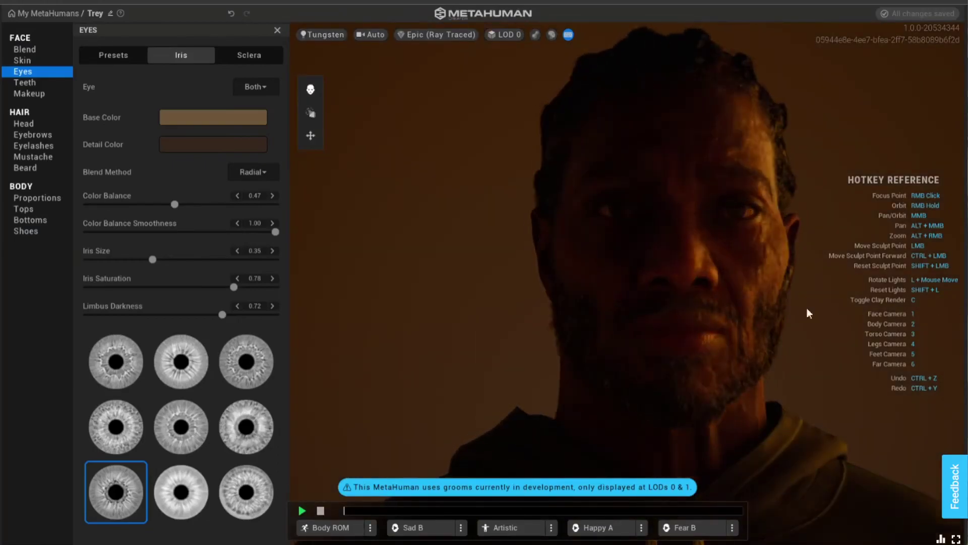
key(l)
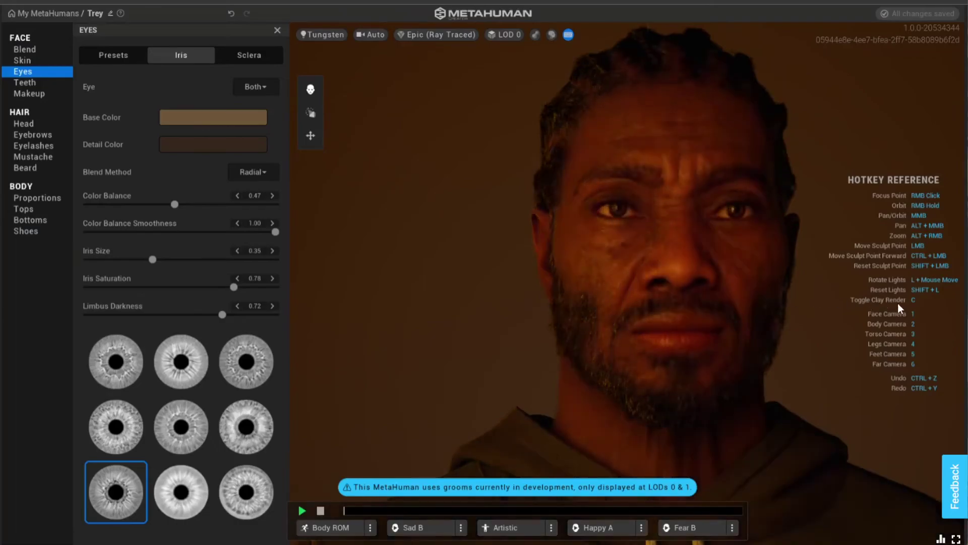
click(319, 36)
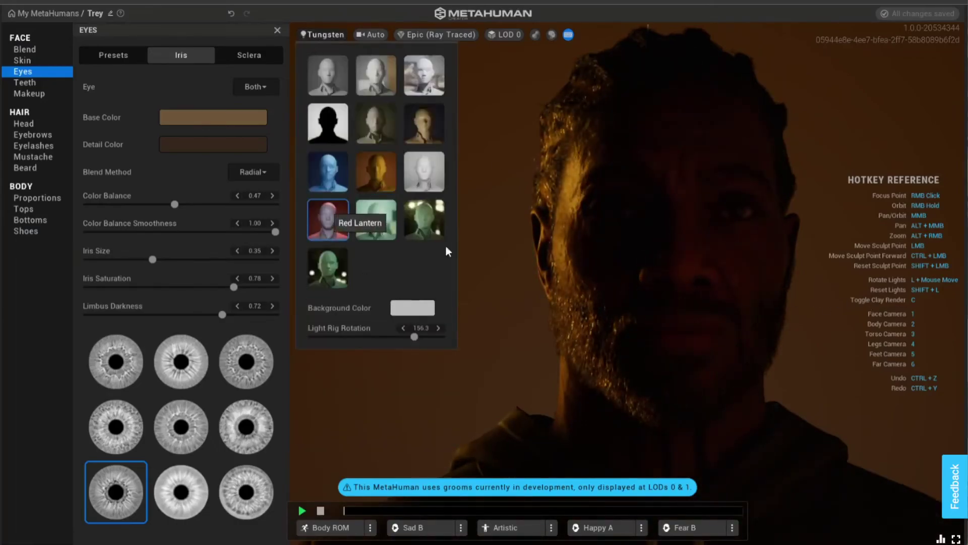
click(388, 229)
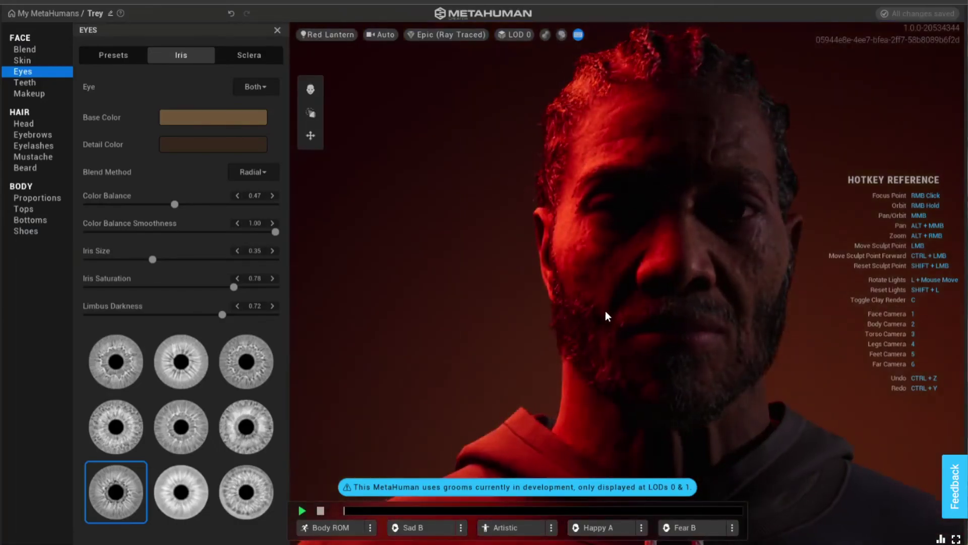
Step: Preview the Anger, Fear and Surprise facial poses in the first animation slot and assign it the Happy facial pose
click(370, 527)
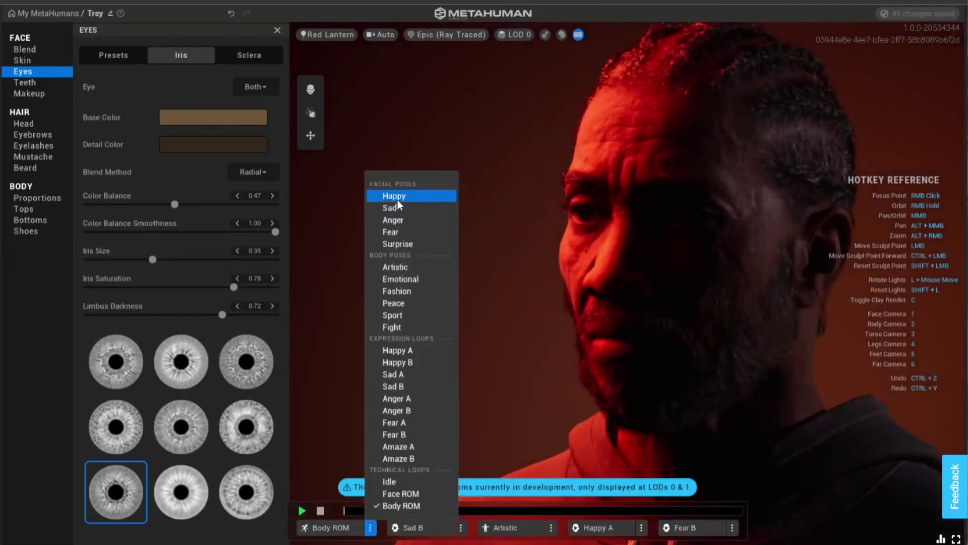
click(409, 220)
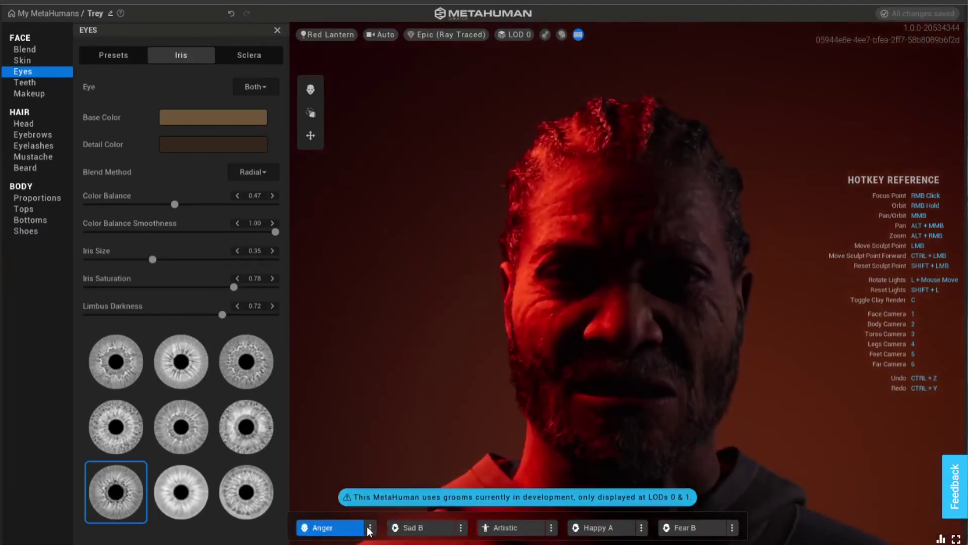
click(370, 527)
click(402, 232)
click(370, 527)
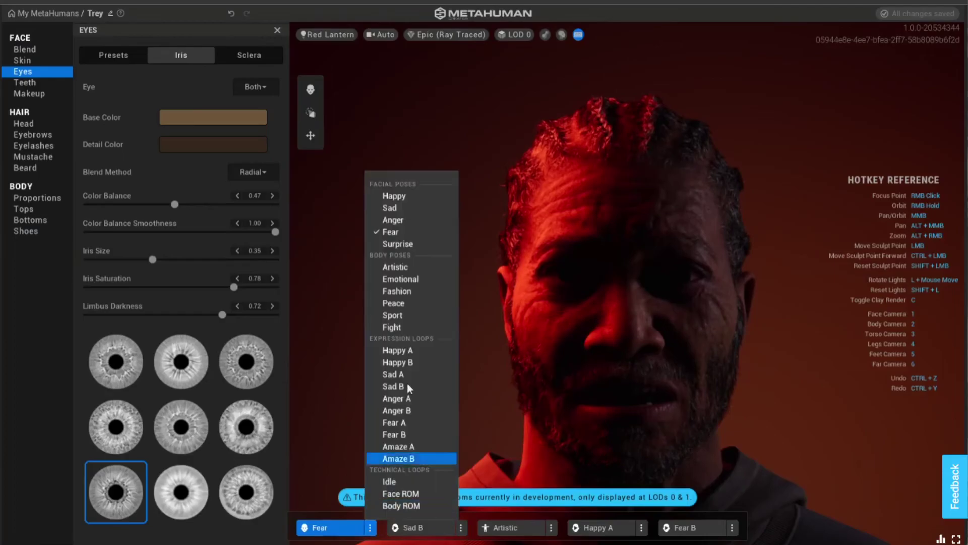
click(398, 245)
click(370, 527)
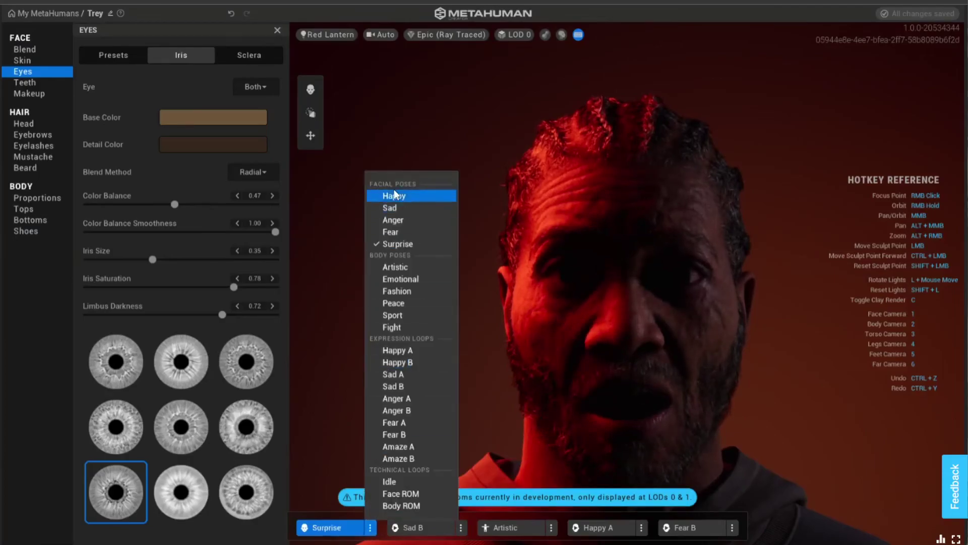
click(398, 196)
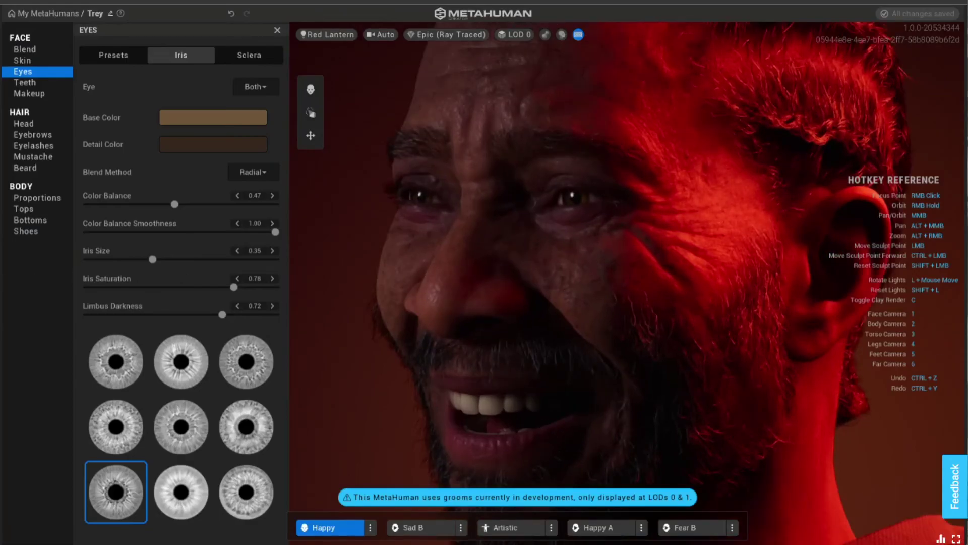
Step: Leave the Trey character for the MetaHuman start page and select the Amelia preset
click(47, 11)
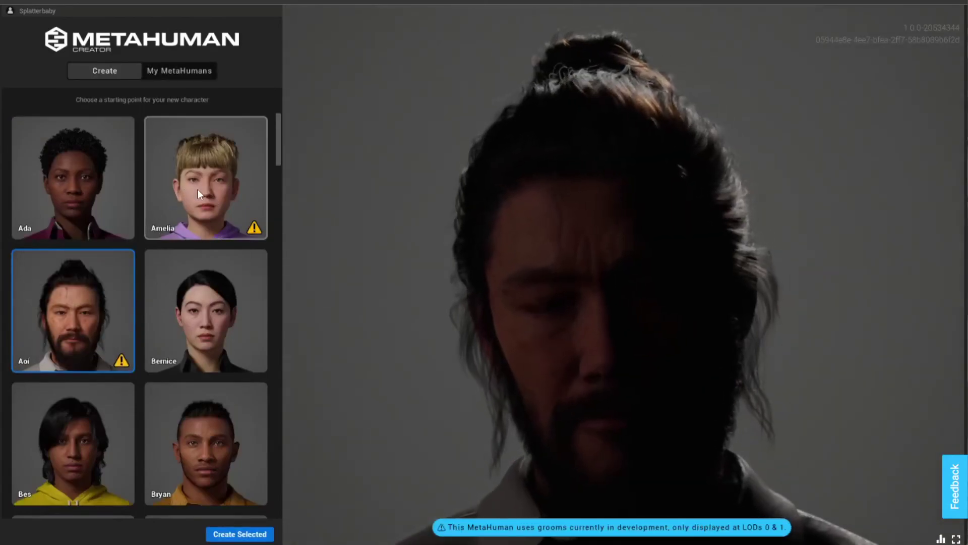
click(198, 191)
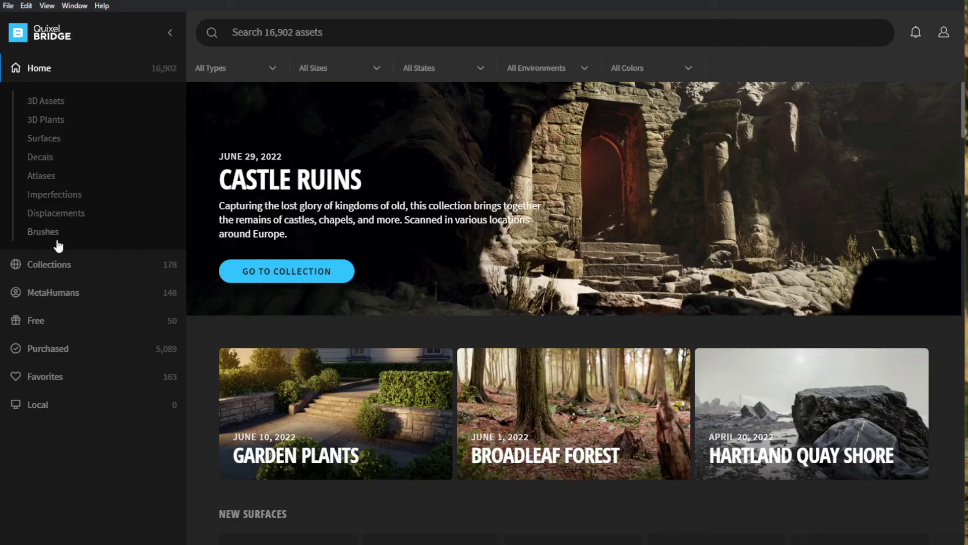
Step: Switch to Quixel Bridge, browse the UE4 and UE5 preset and personal MetaHuman categories, and open My MetaHumans UE5
click(45, 297)
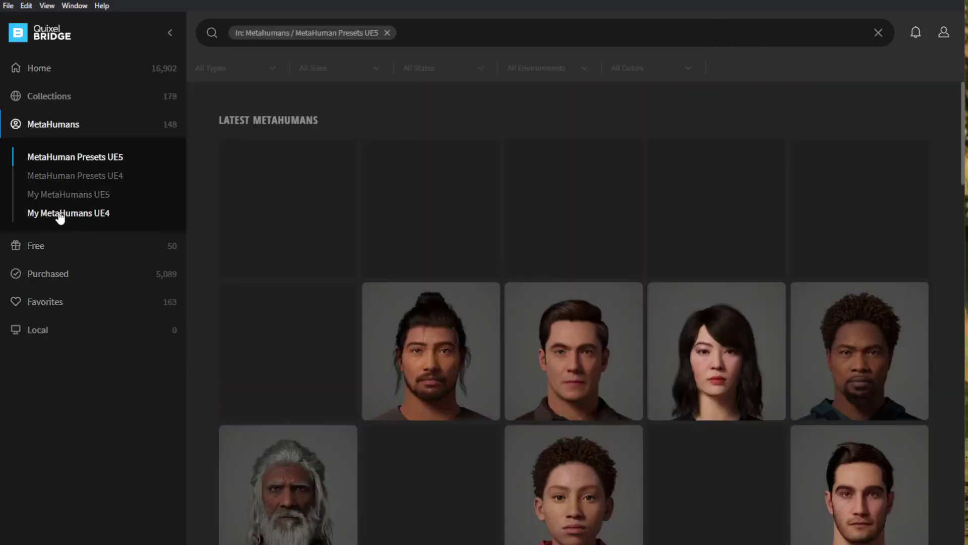
click(64, 214)
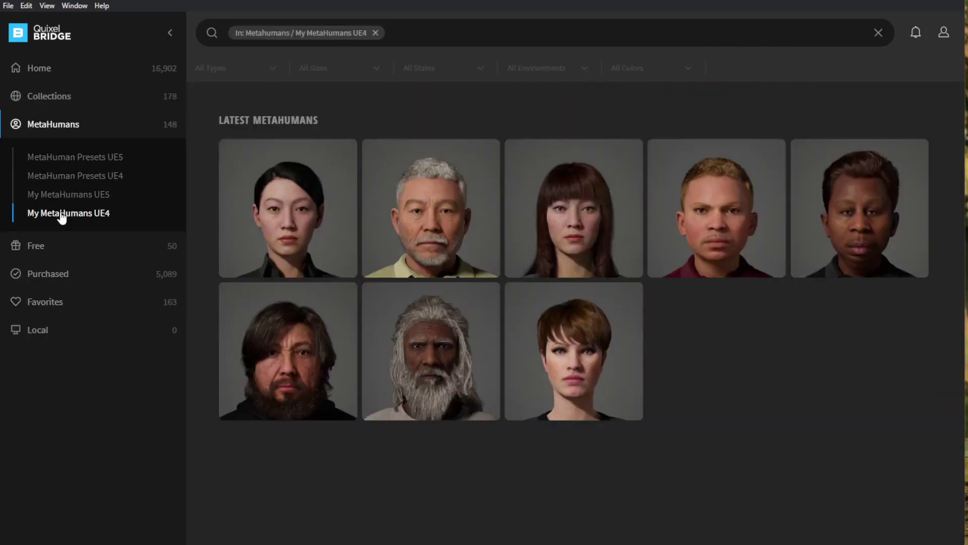
click(60, 197)
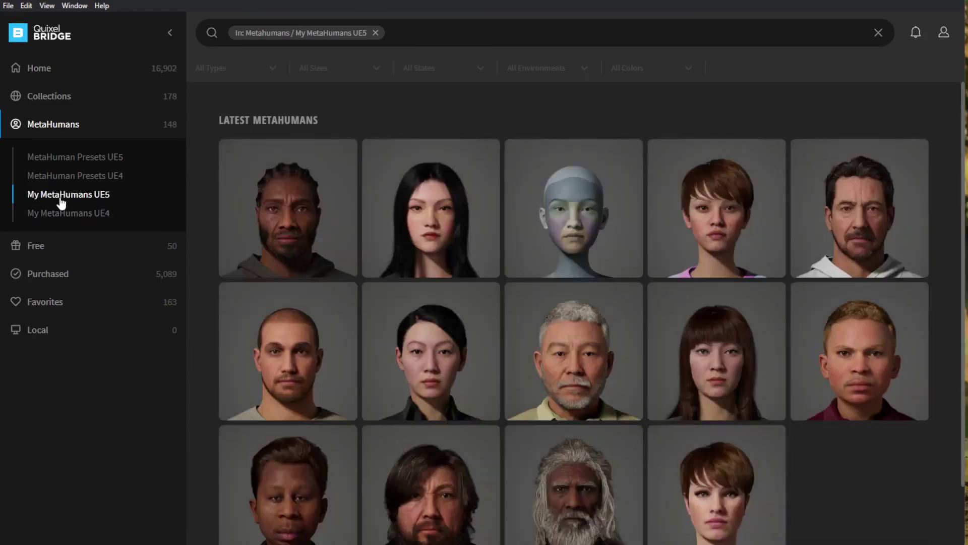
click(77, 177)
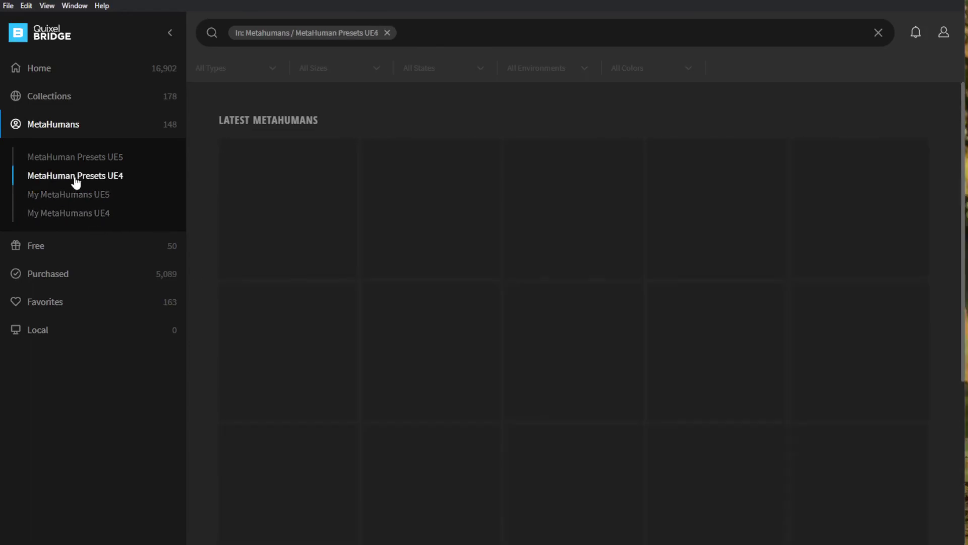
click(89, 161)
click(64, 214)
click(62, 196)
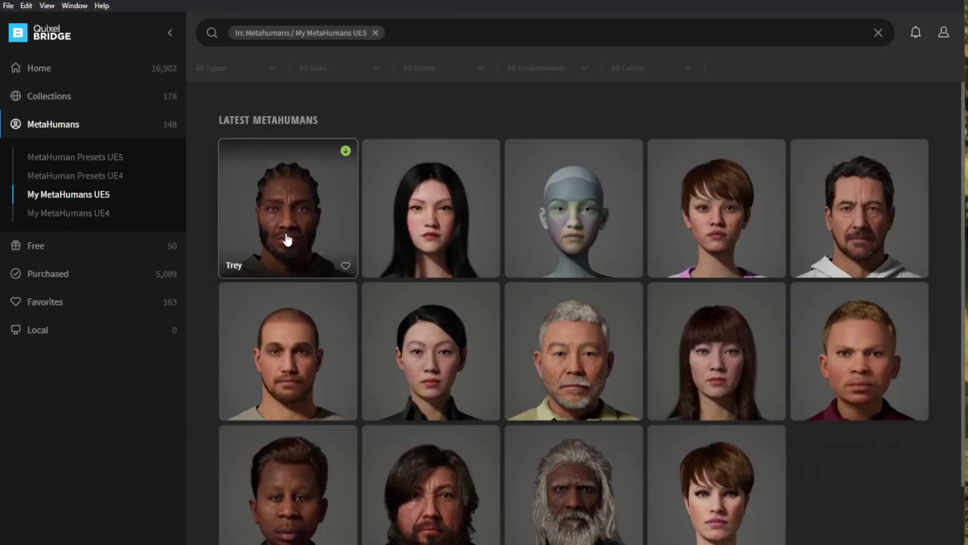